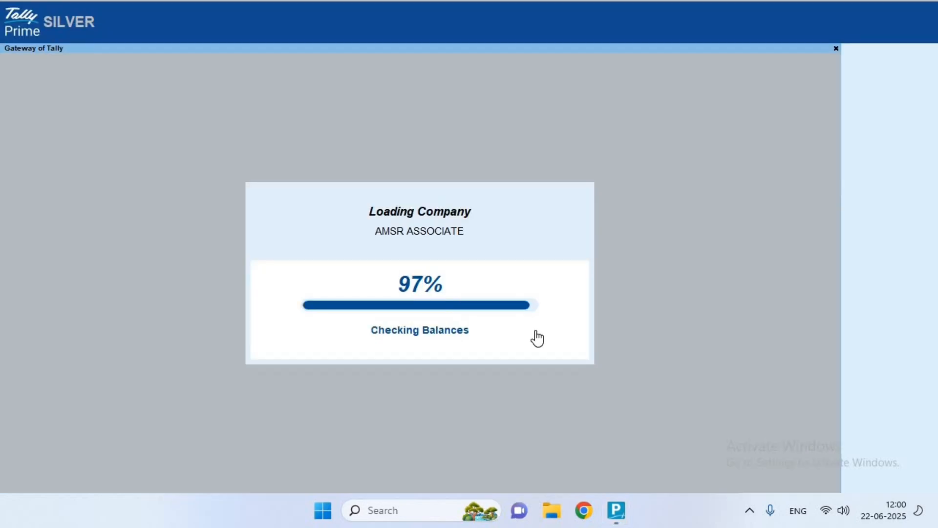
Shut the AMSR ASSOCIATE company and choose Create Company from Select Company
key("alt+k")
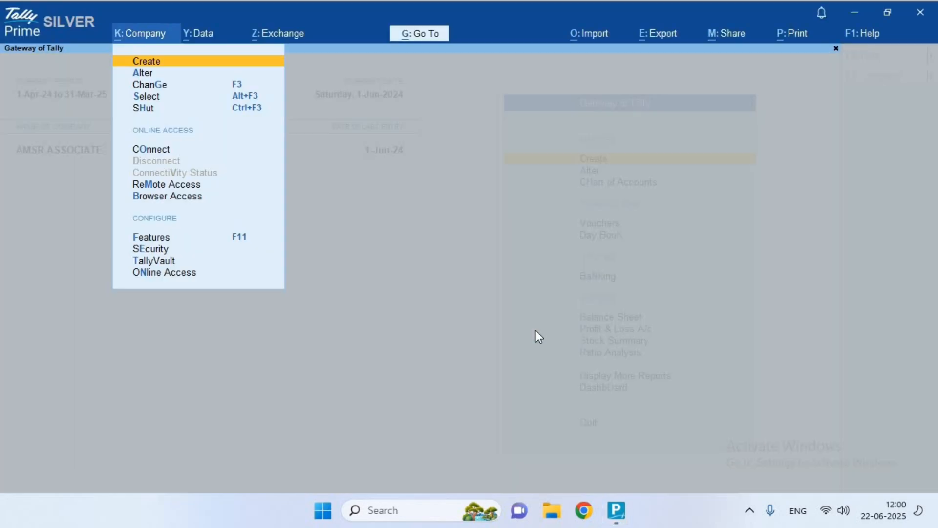
key("h")
key("Return")
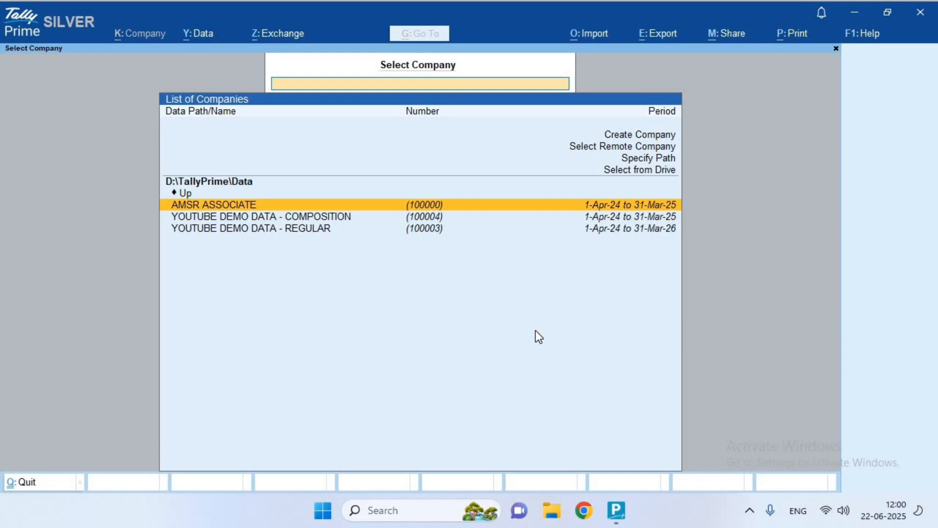
key("Up")
key("Up")
key("Up")
key("Up")
key("Up")
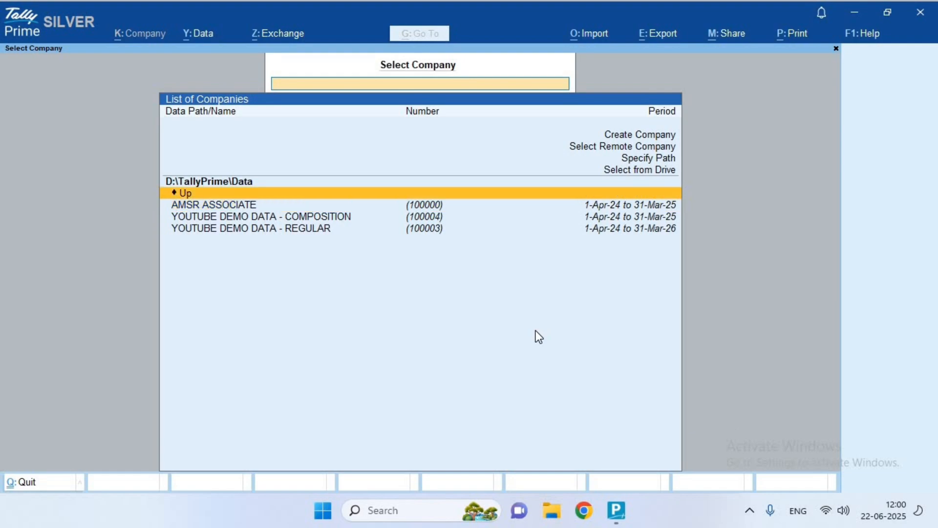
key("Return")
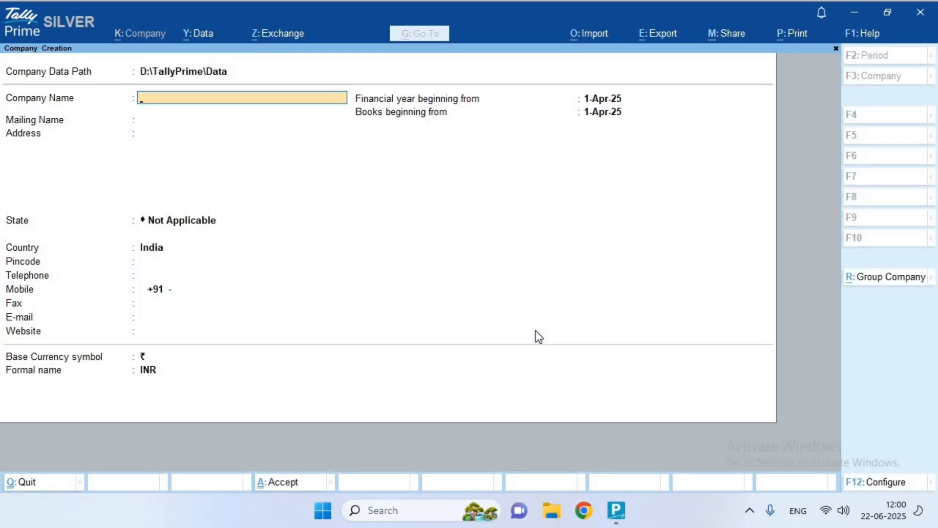
Name the company 'Auditing Data' and enter the first address line
type("A")
type("udi")
type("ting")
type(" DSat")
key("BackSpace")
key("BackSpace")
key("BackSpace")
type("ata")
key("Return")
key("Return")
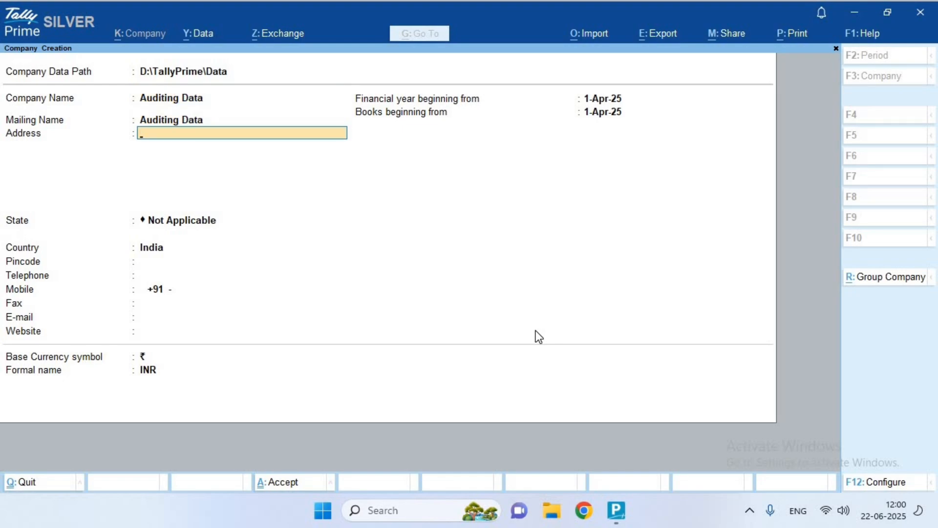
type("Nallamnayakkan Patty")
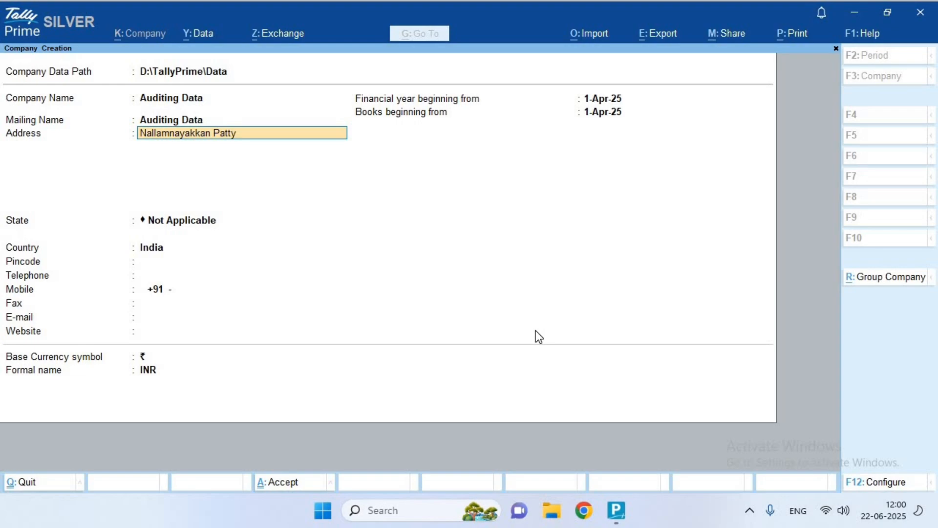
key("Return")
Select Tamil Nadu as the state, enter the pincode and mobile number, and finish the form
key("Return")
type("Ta")
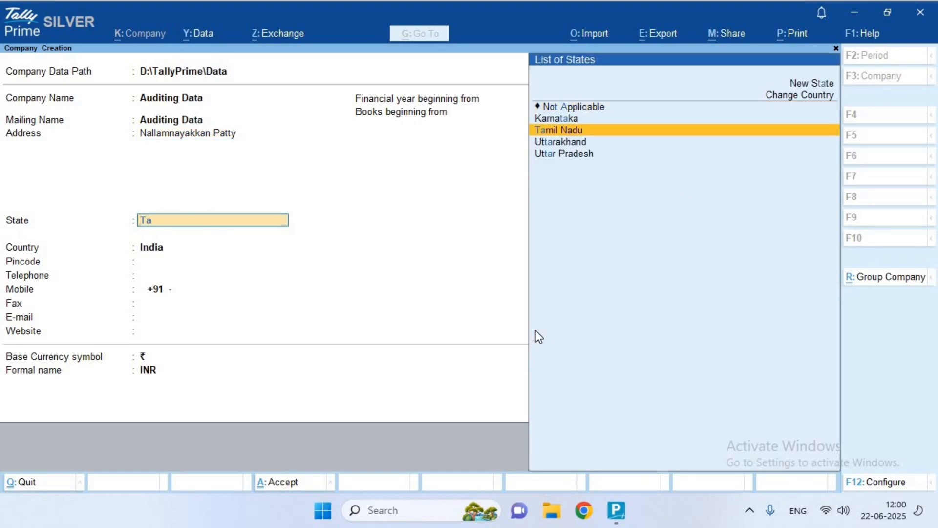
type("mi")
key("Return")
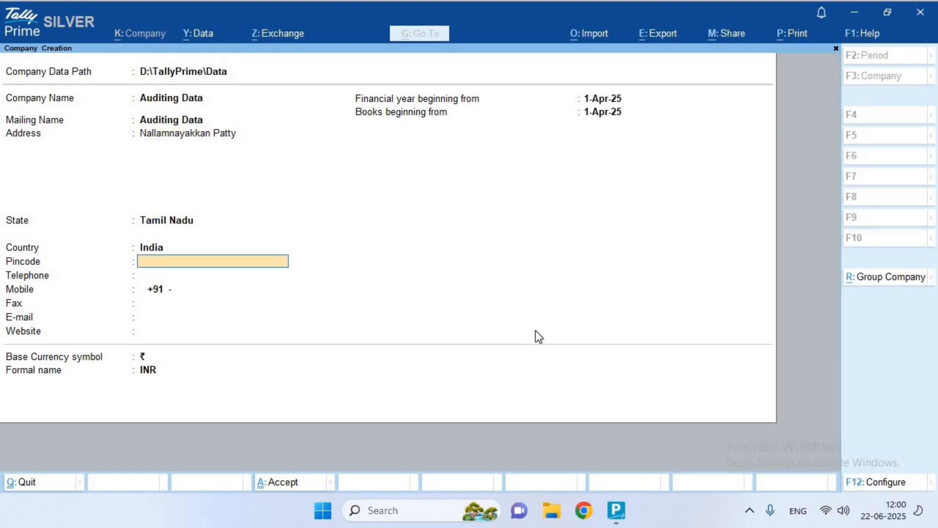
type("624003")
key("Return")
key("Return")
key("Return")
key("Return")
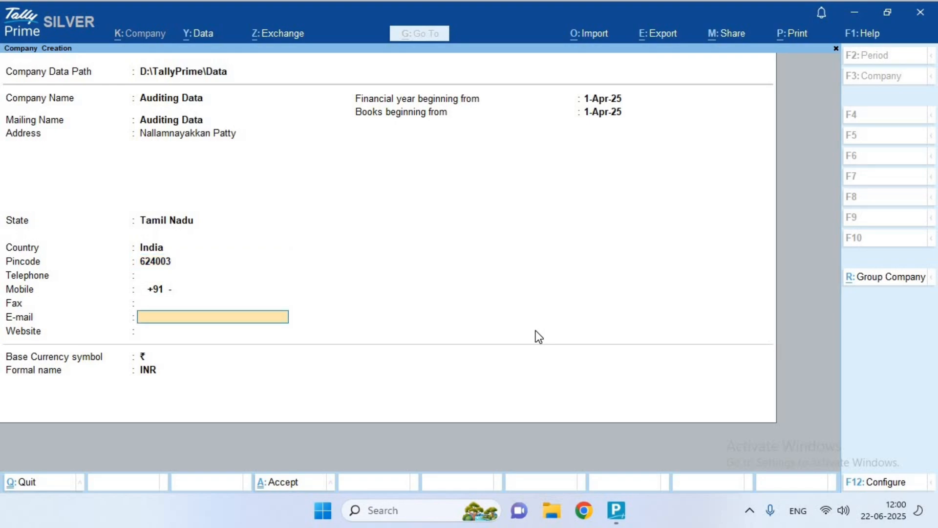
key("BackSpace")
key("BackSpace")
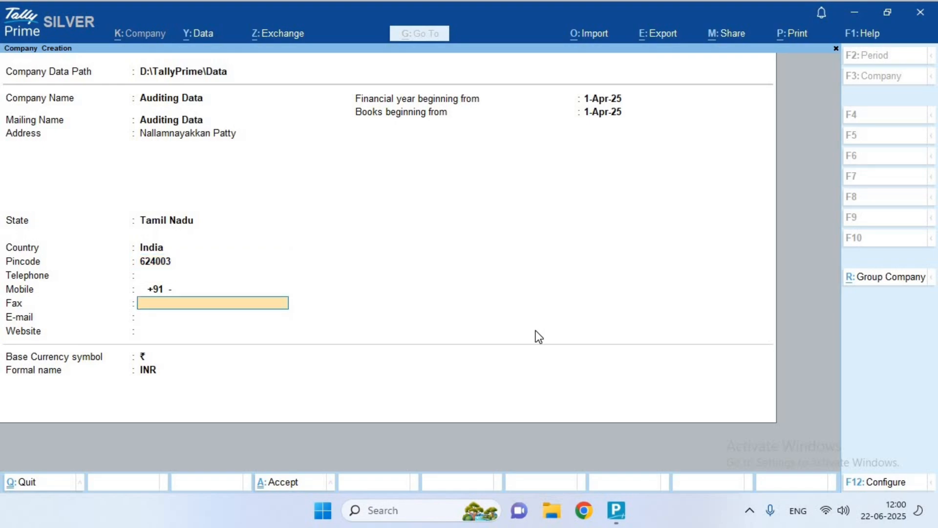
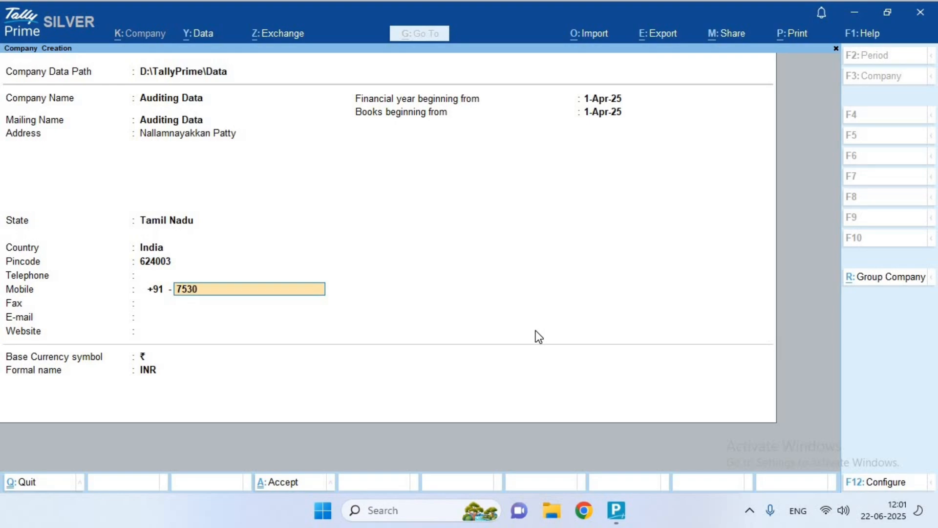
key("Return")
key("Return")
key("Return")
key("Return")
key("Return")
key("Return")
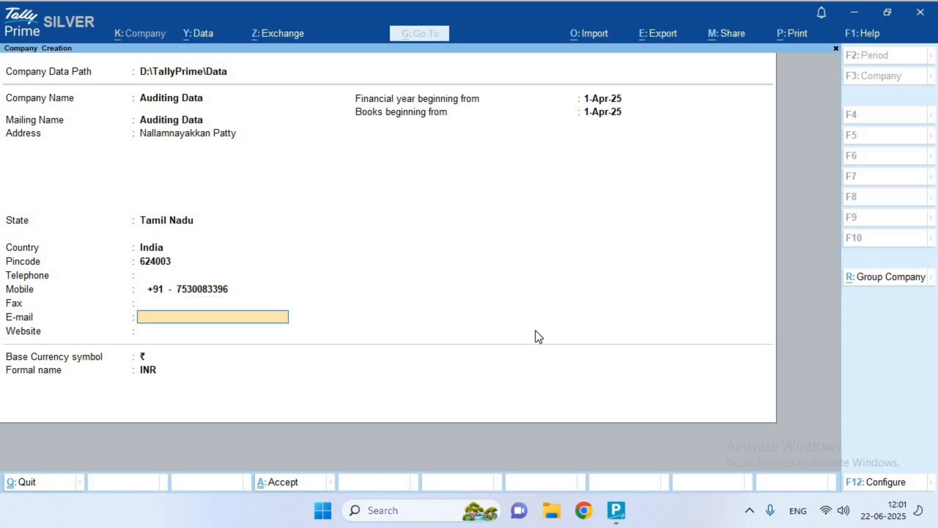
key("Return")
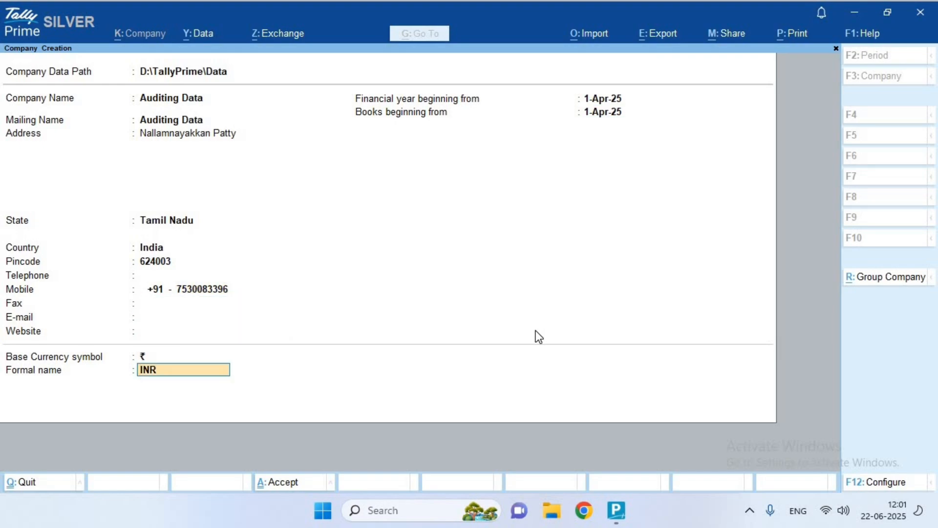
key("Return")
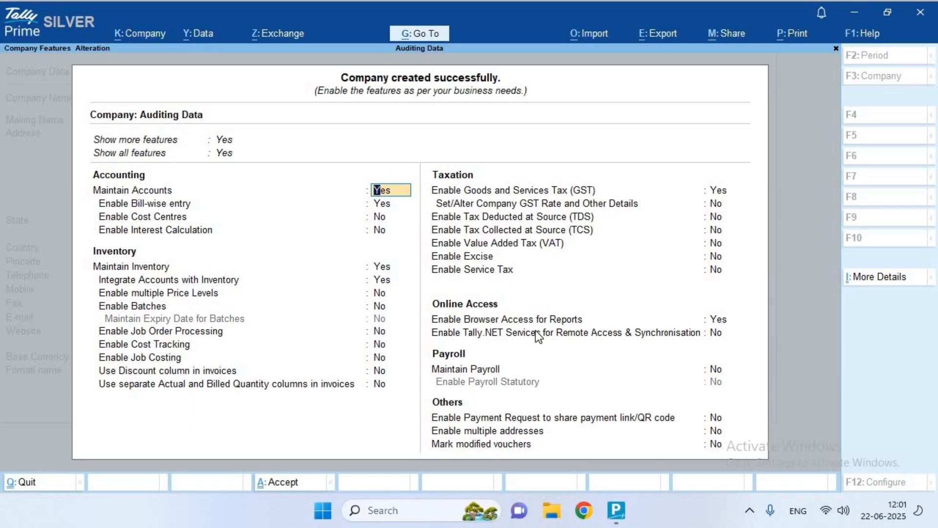
Confirm the new company and move through Company Features to the Enable GST setting
key("Return")
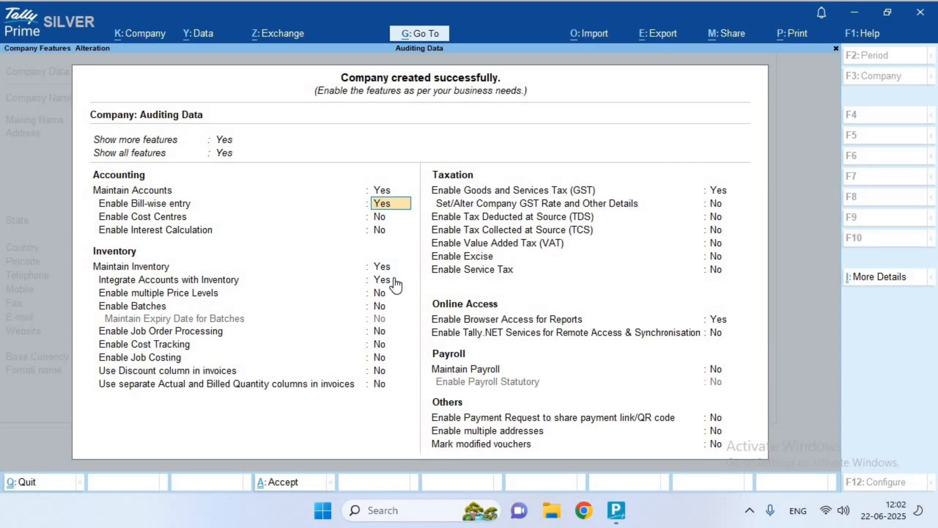
left_click(729, 191)
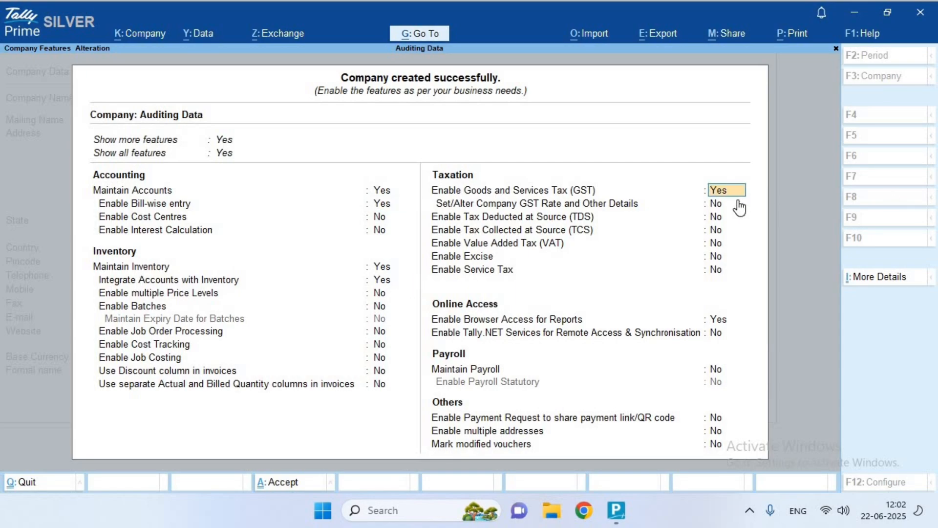
Open GST Details, keep Tamil Nadu as the state, and enter the company's GSTIN
key("Return")
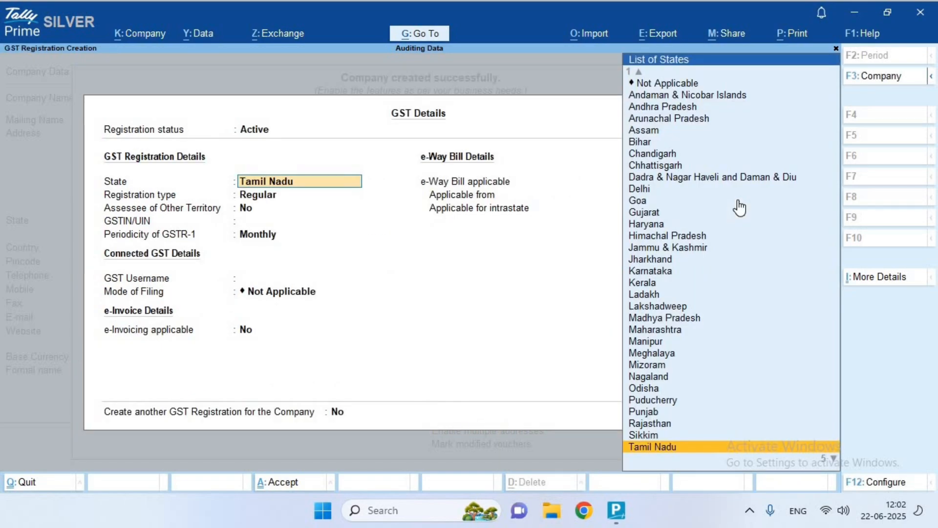
key("Return")
key("Return")
key("Return")
key("Return")
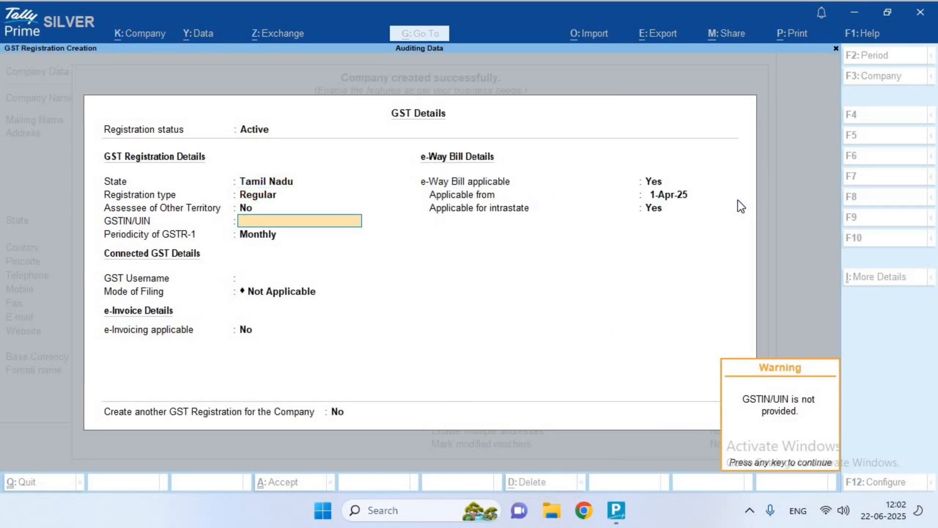
key("Return")
key("BackSpace")
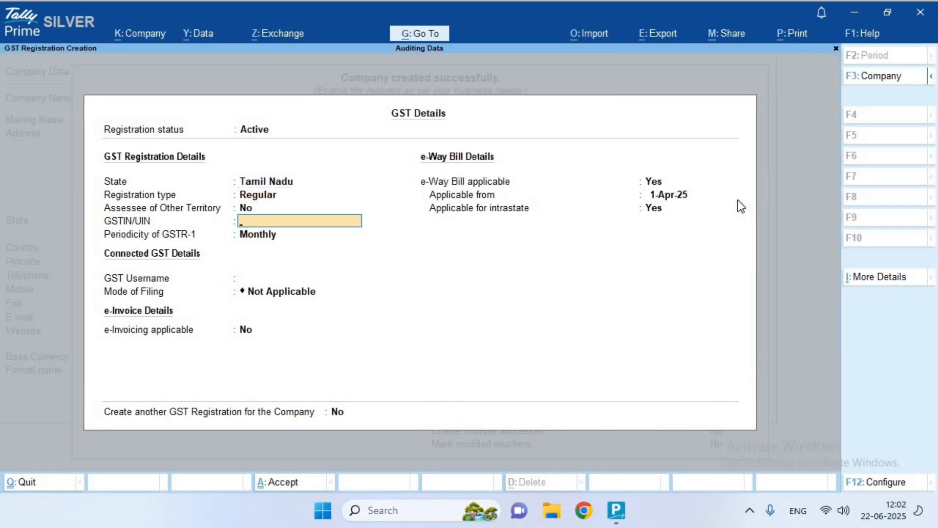
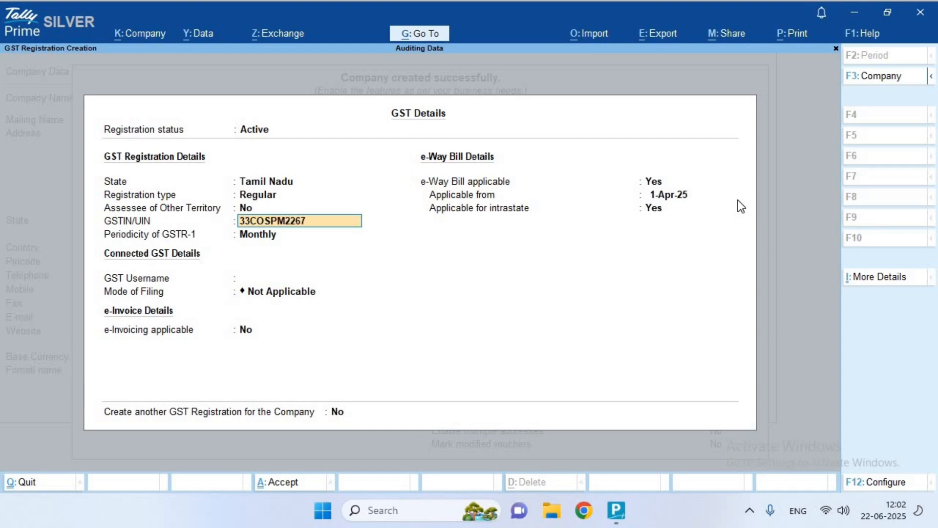
key("Return")
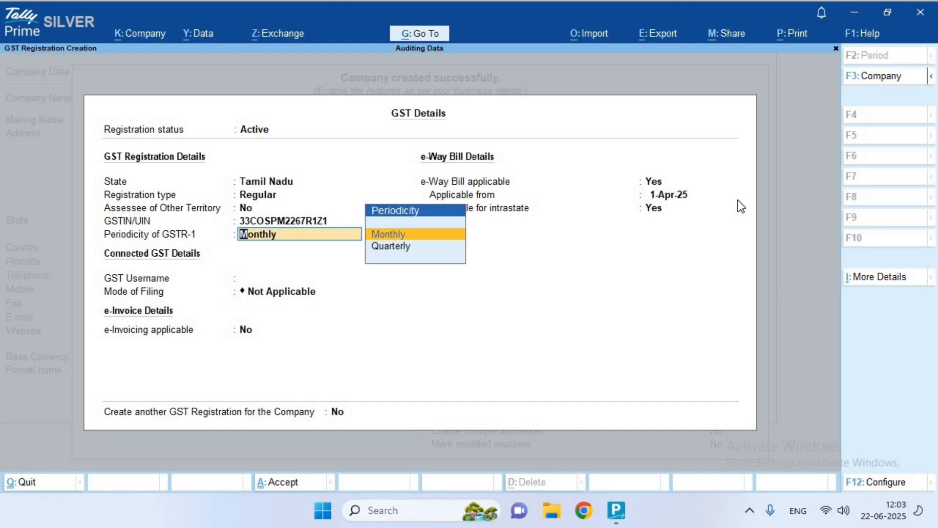
Keep Monthly GSTR-1 filing and make e-invoicing applicable from 1-Apr-25
key("Return")
key("Return")
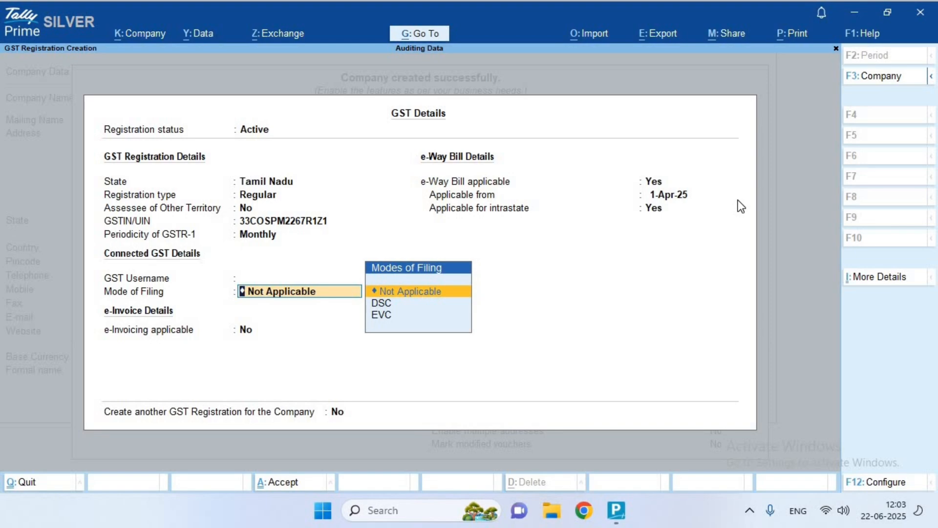
key("Return")
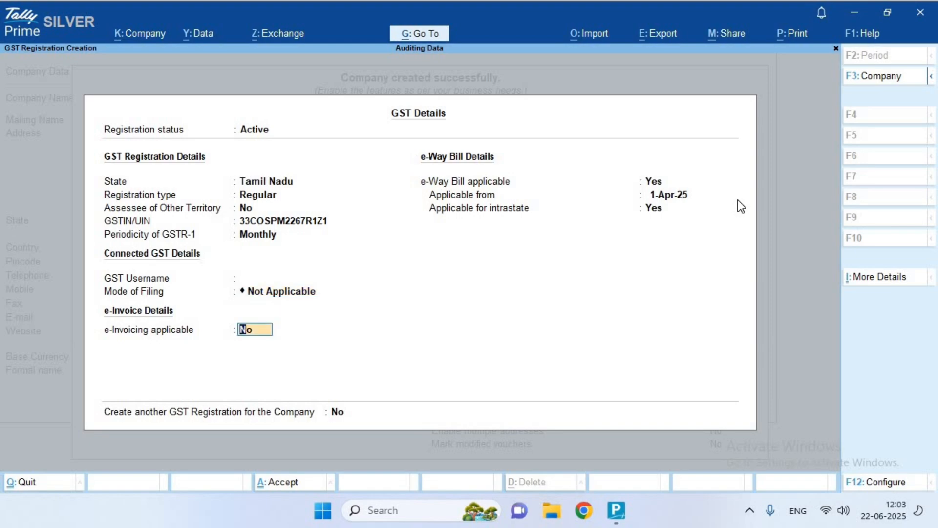
key("y")
key("Return")
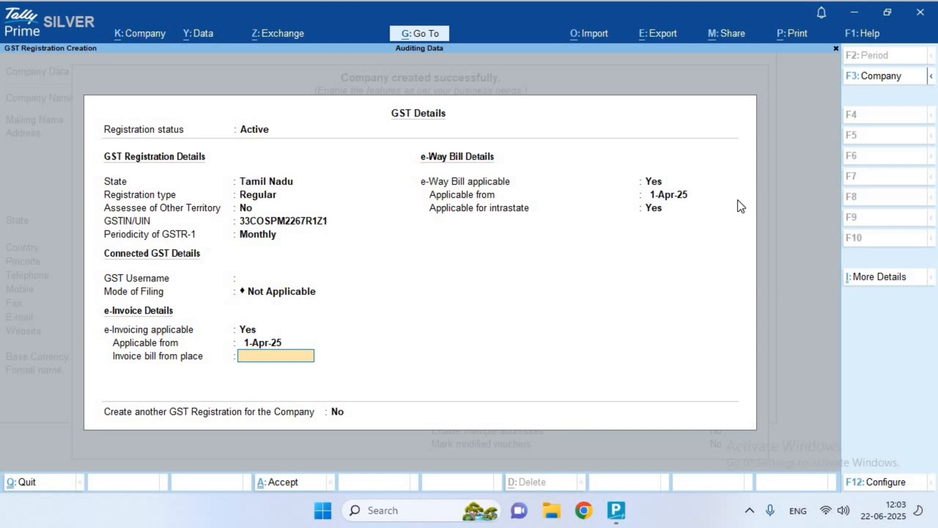
key("Return")
key("Return")
key("Return")
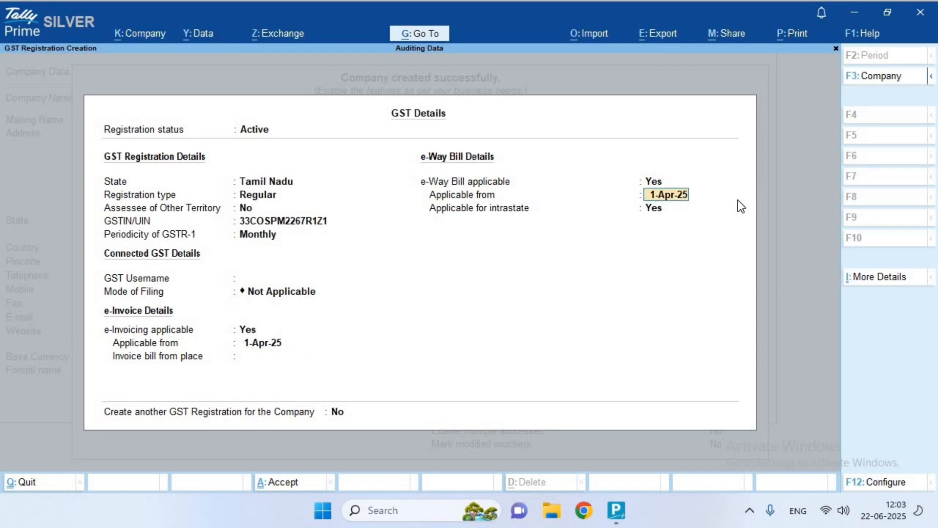
key("BackSpace")
key("BackSpace")
key("BackSpace")
key("BackSpace")
key("BackSpace")
key("BackSpace")
key("BackSpace")
key("BackSpace")
key("BackSpace")
key("BackSpace")
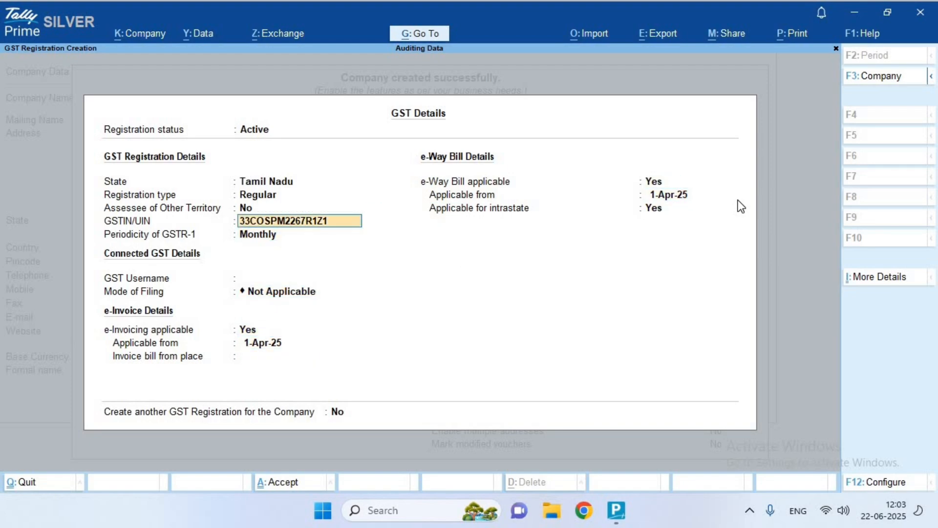
key("BackSpace")
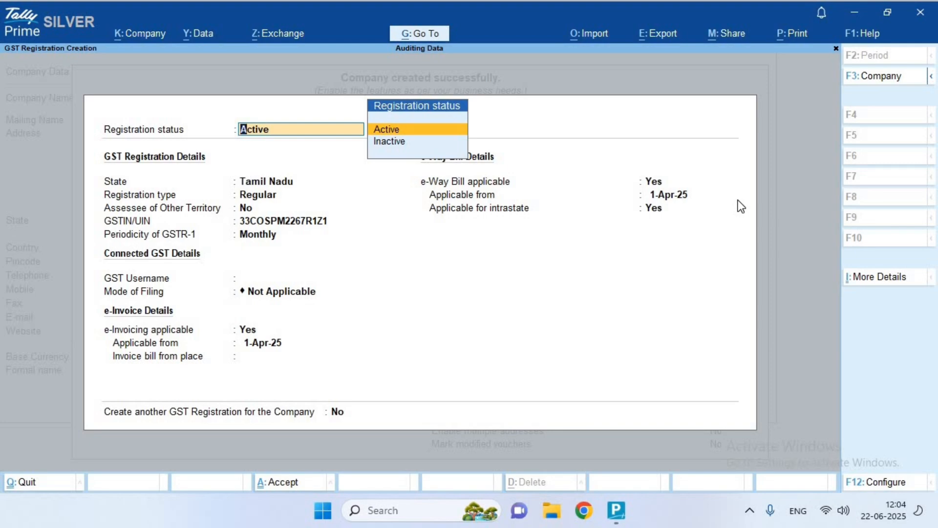
Set the GST registration status to Inactive and accept the GST details
key("Down")
key("Return")
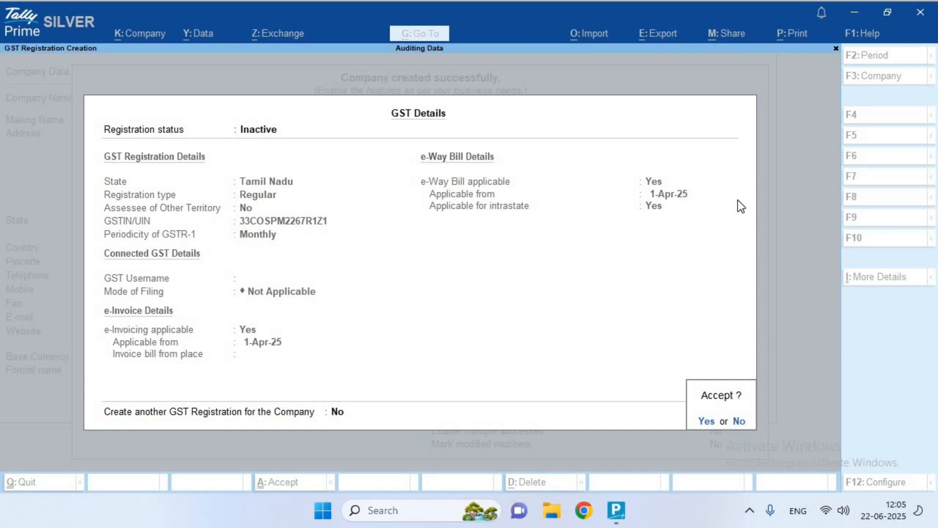
key("Return")
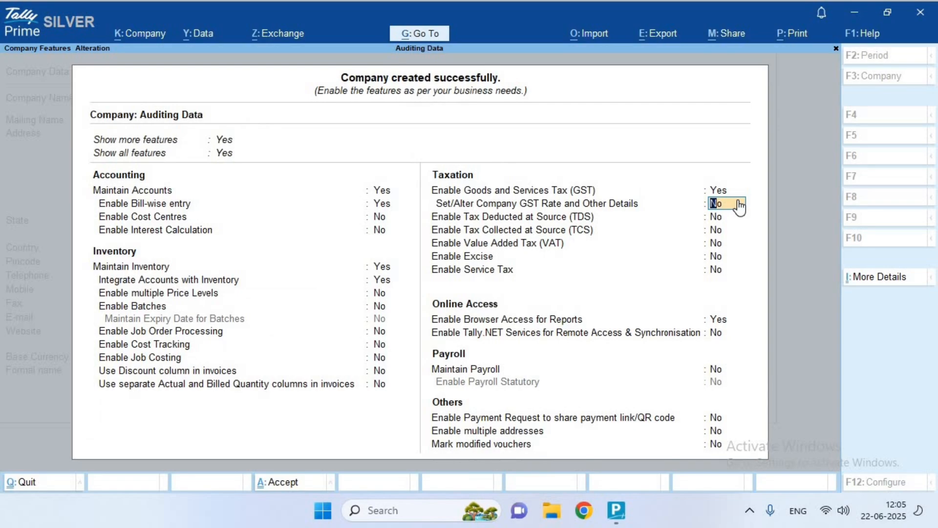
Turn on GST rate details and switch the registration status back to Active
key("y")
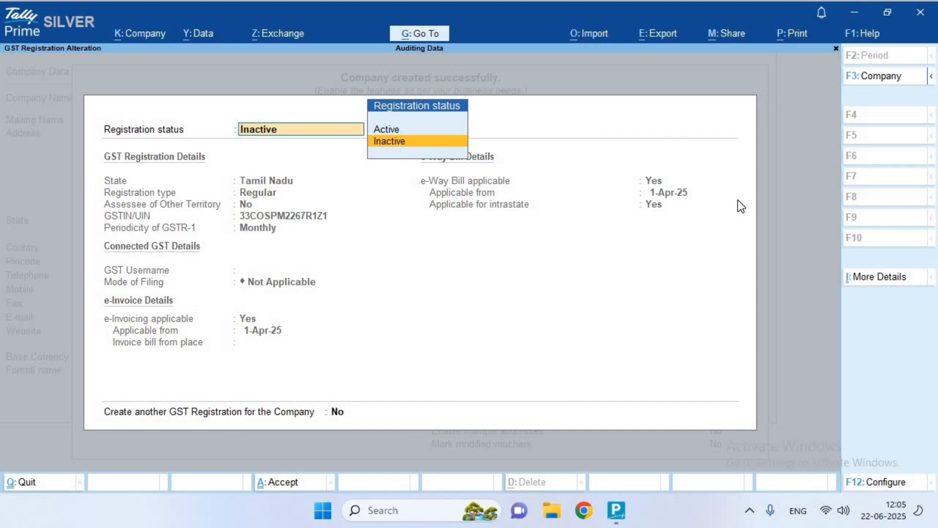
key("Up")
key("Return")
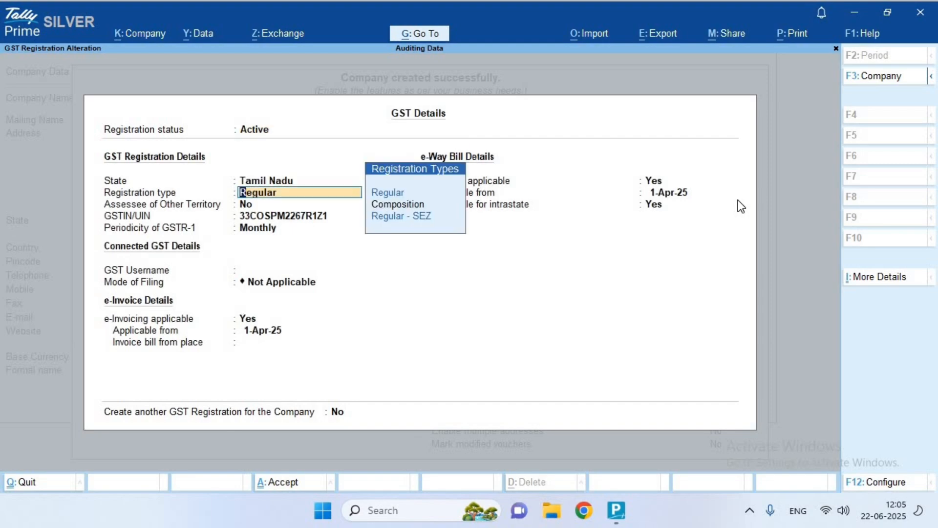
key("Return")
key("Return")
key("Return")
key("Return")
key("Return")
key("Up")
key("Up")
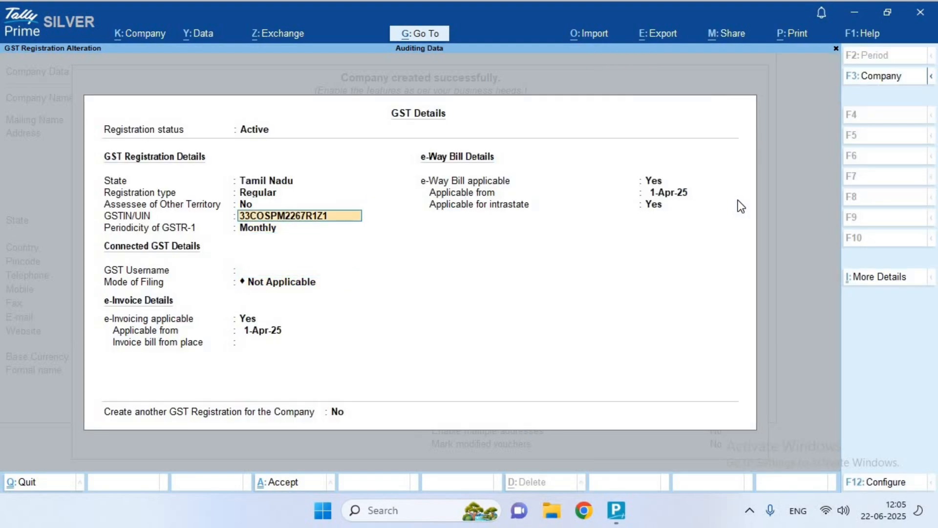
Review the GST Registration Details history and return to the GST details
left_click(869, 278)
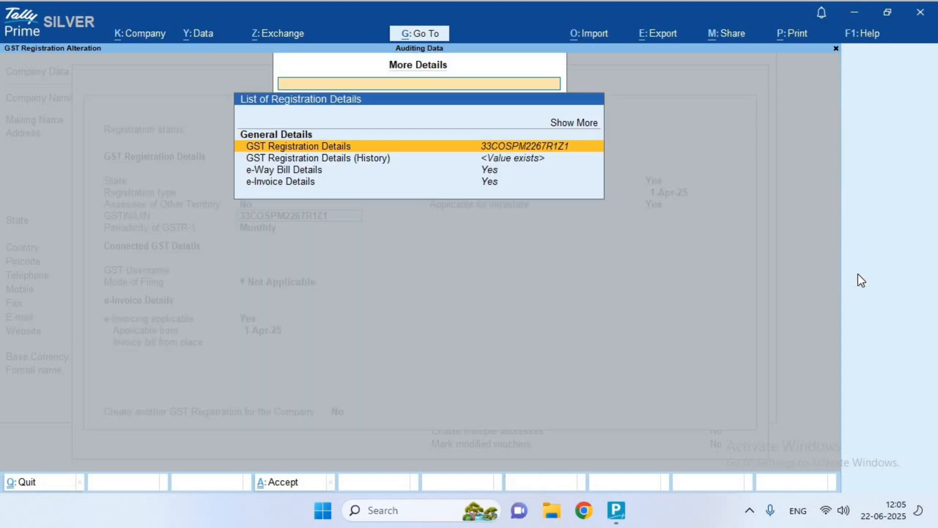
key("Down")
key("Return")
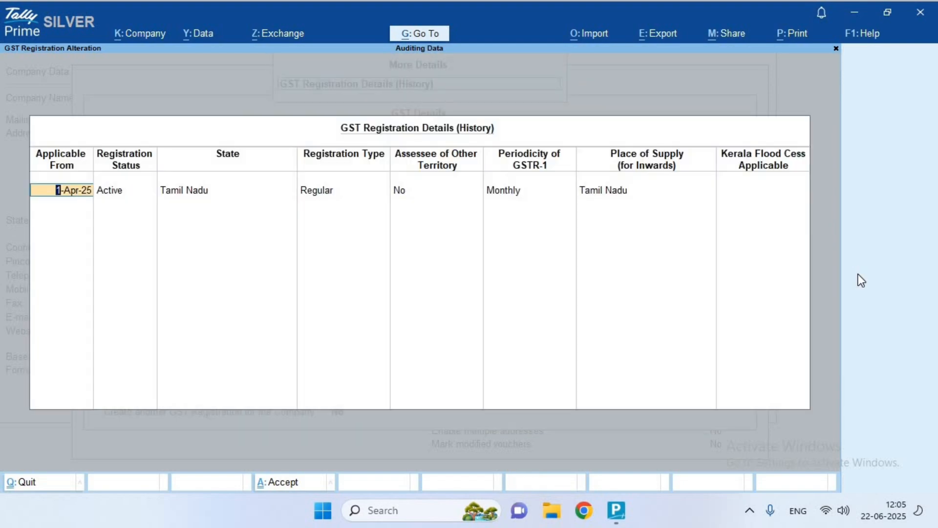
key("Return")
key("Return")
key("Return")
key("Return")
key("Return")
key("Return")
key("Return")
key("Return")
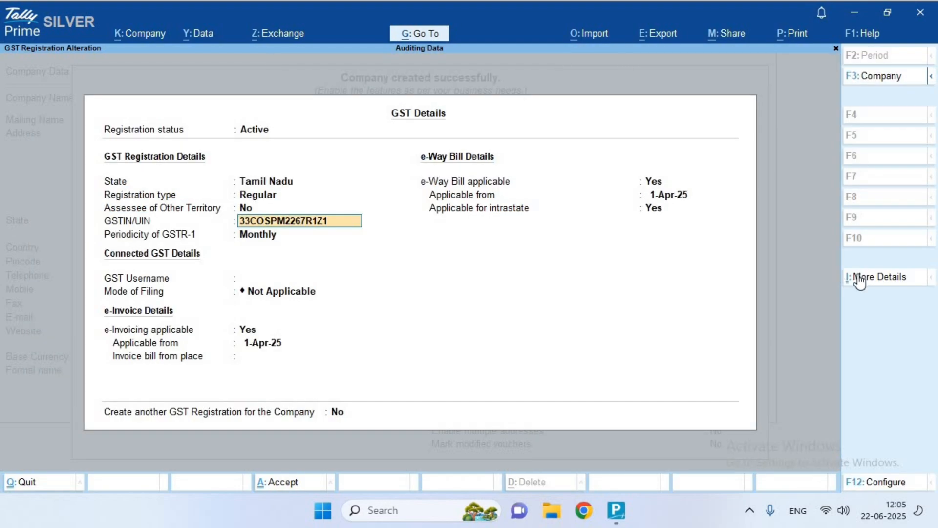
key("Return")
key("Return")
key("Return")
key("Return")
key("Return")
key("Return")
key("Return")
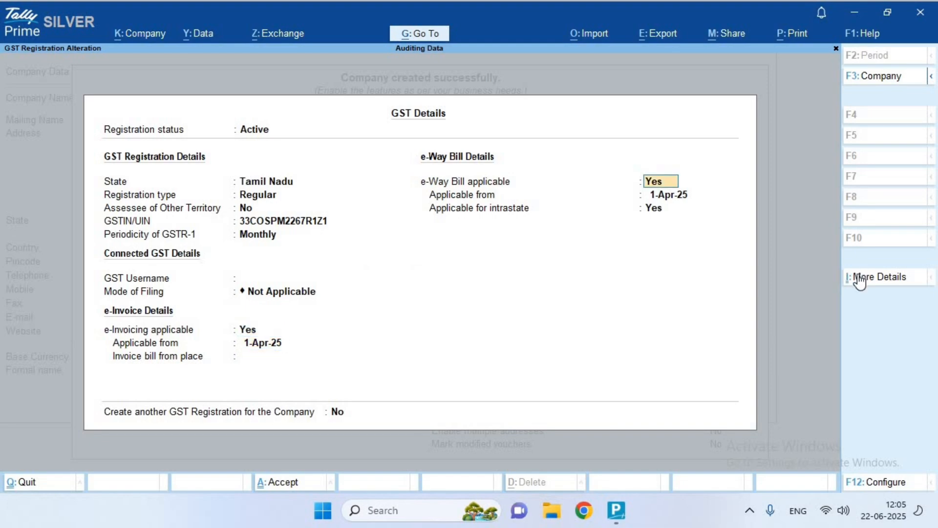
key("Return")
key("Return")
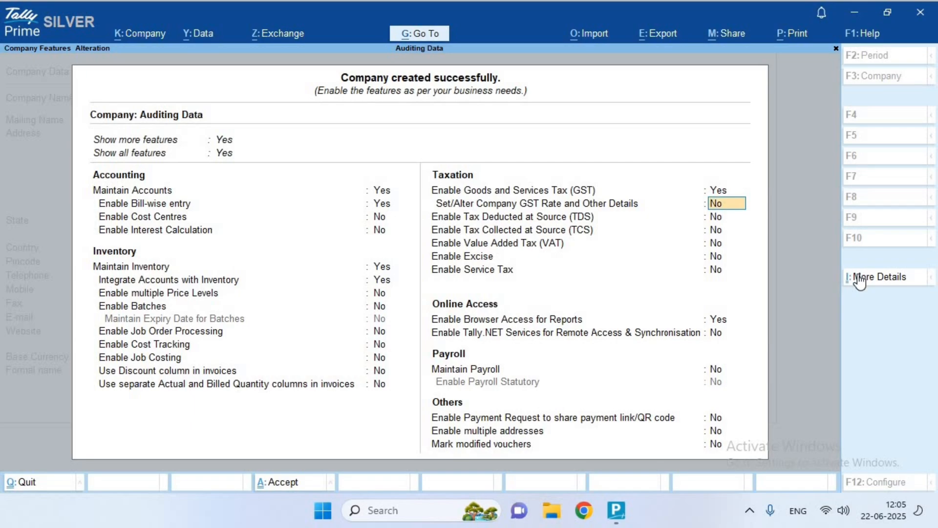
Set 'Set/Alter Company GST Rate and Other Details' to Yes to reach the GST Rate screen
type("y")
key("Return")
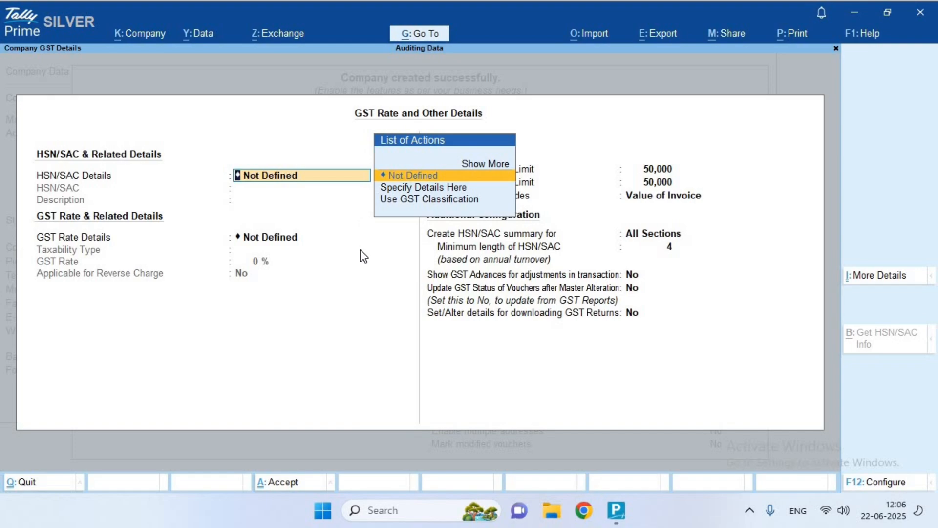
In F12 Configure, show more configurations and enable choosing GST rate and HSN/SAC sources
left_click(878, 482)
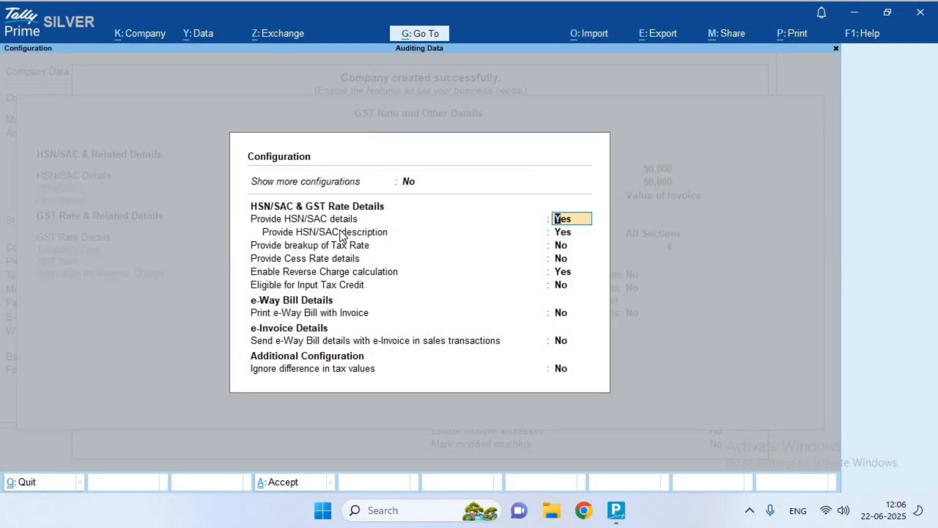
left_click(409, 183)
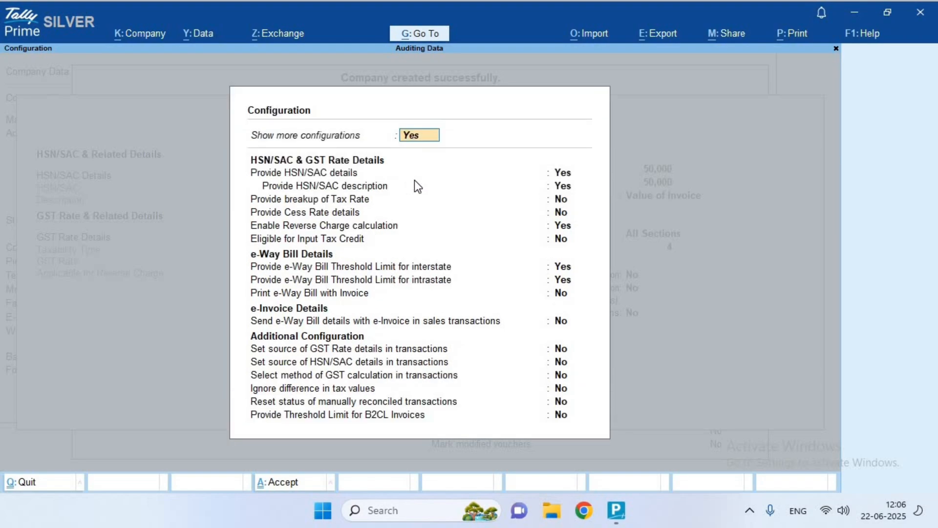
left_click(564, 352)
left_click(566, 361)
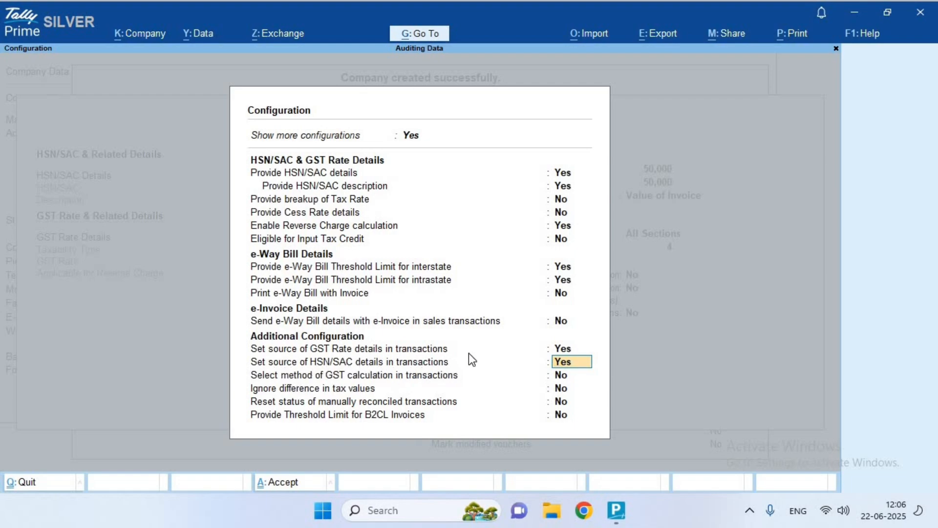
key("ctrl+a")
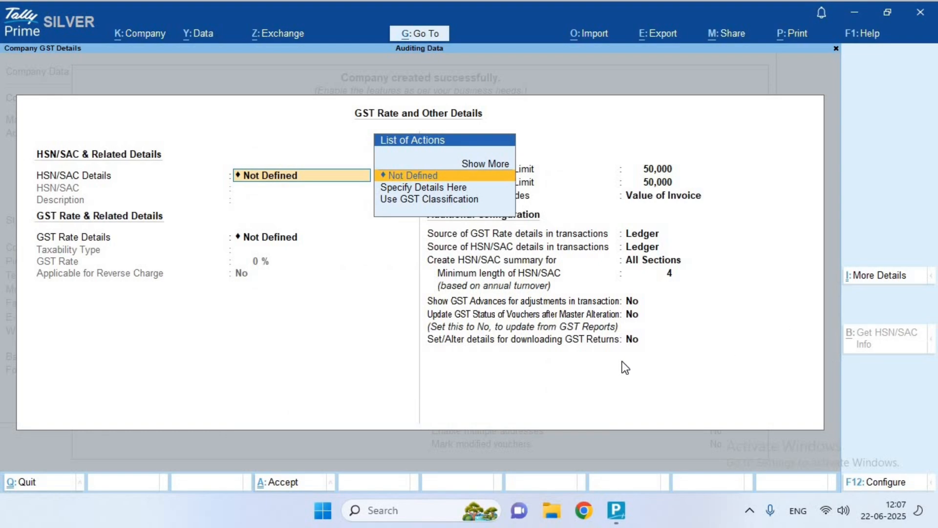
Set both the GST rate source and the HSN/SAC source to Stock Item
left_click(650, 239)
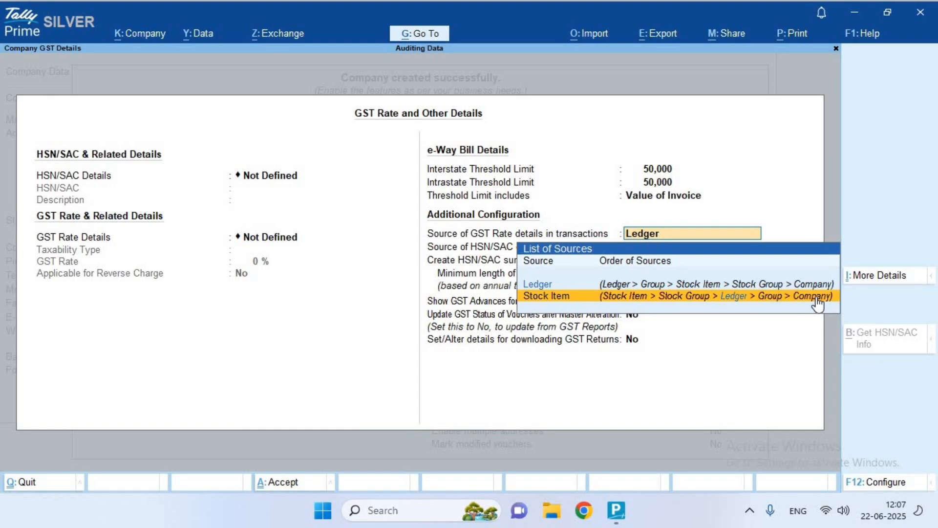
left_click(659, 307)
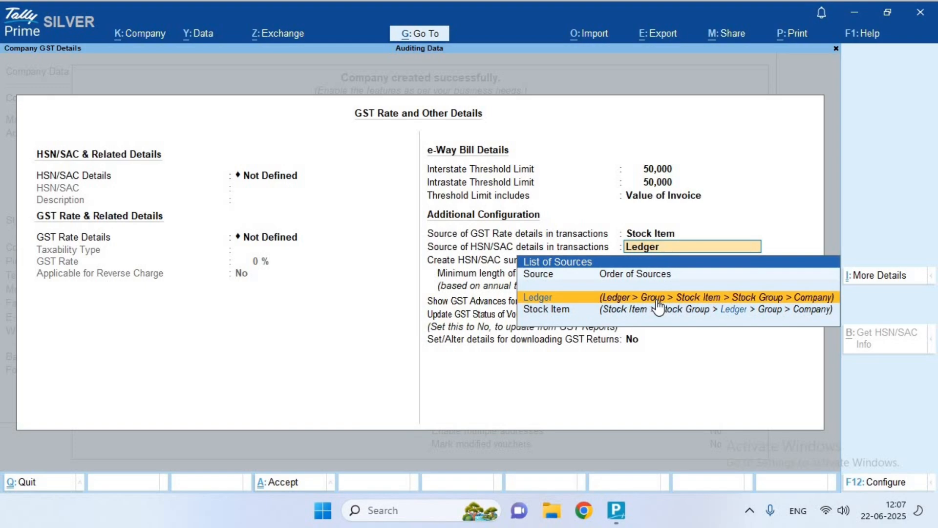
left_click(668, 233)
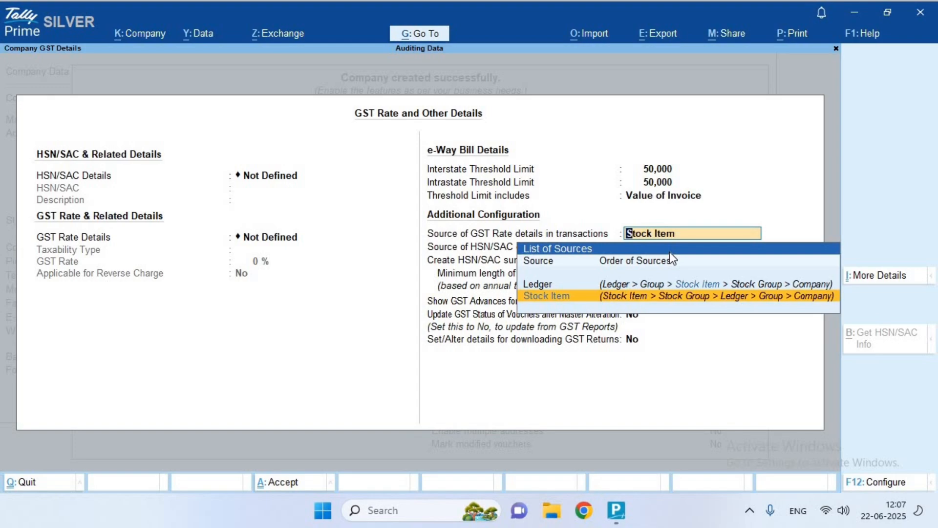
left_click(675, 241)
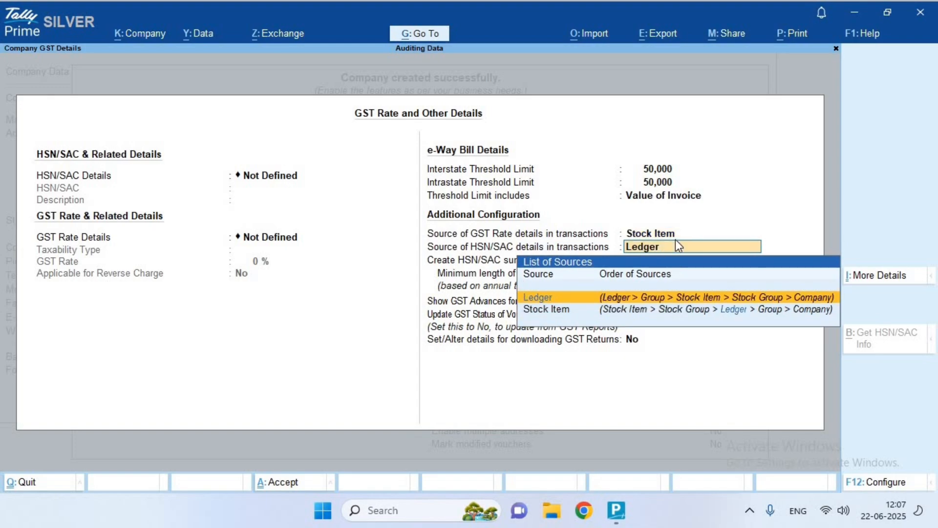
key("Down")
key("Return")
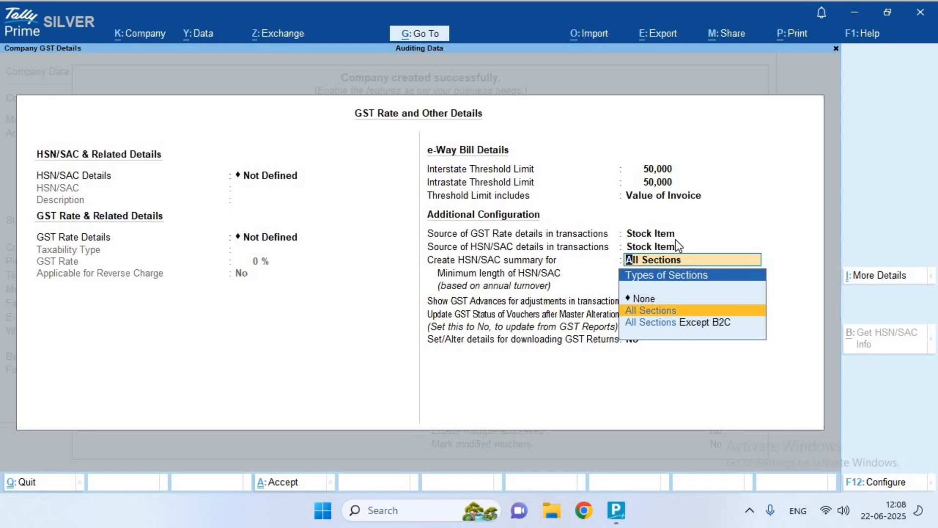
left_click(677, 247)
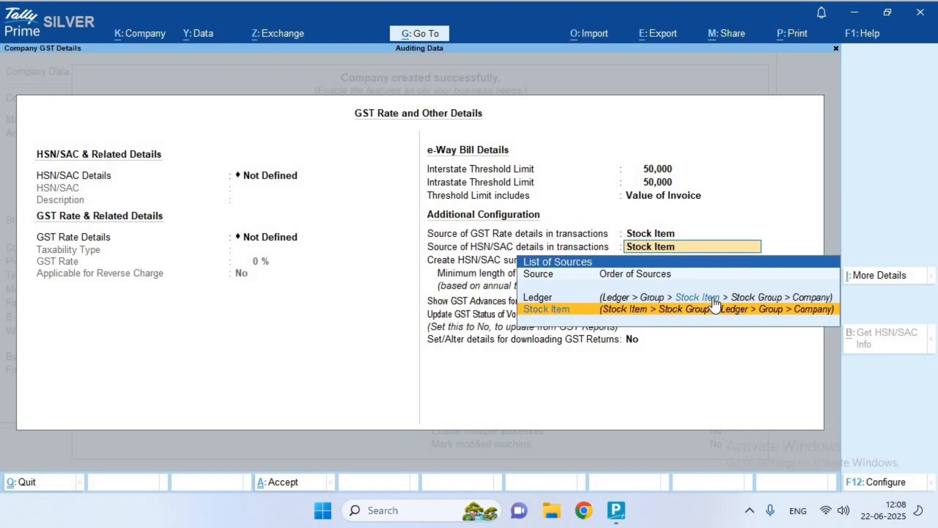
key("Return")
key("Return")
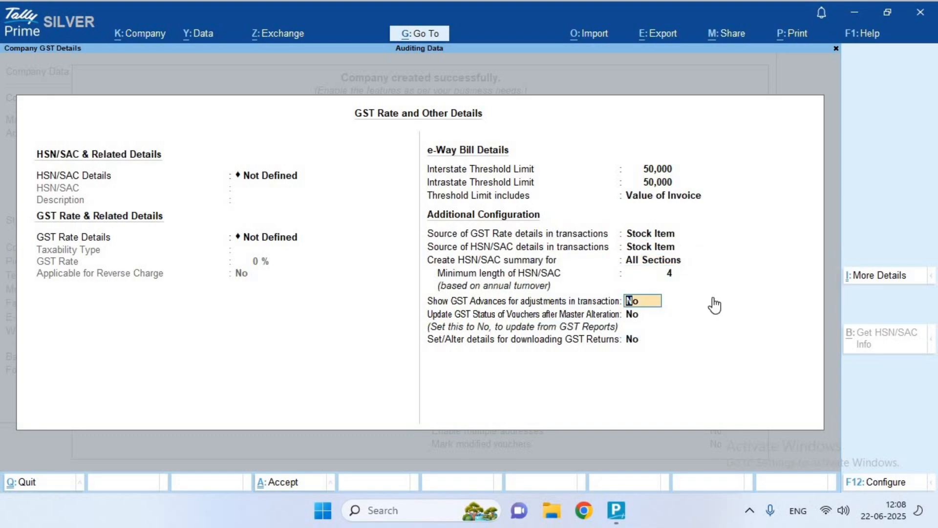
key("BackSpace")
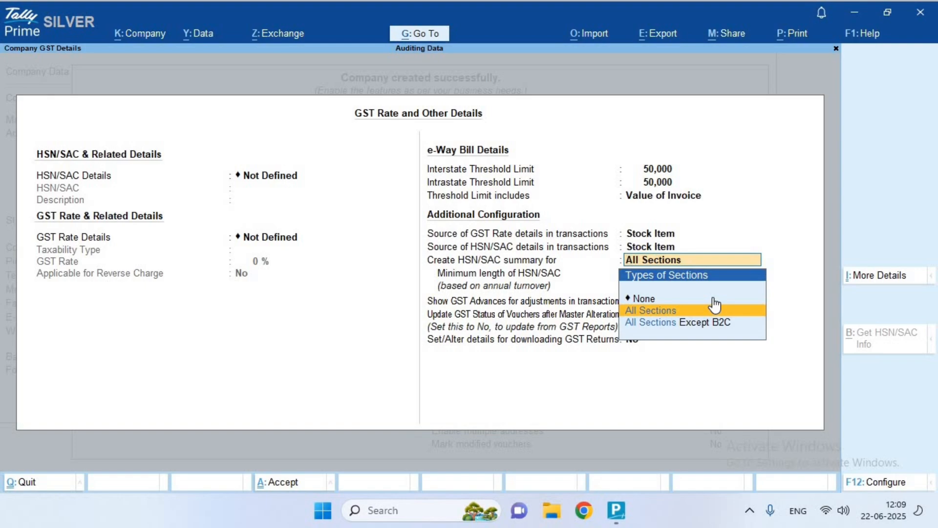
key("Return")
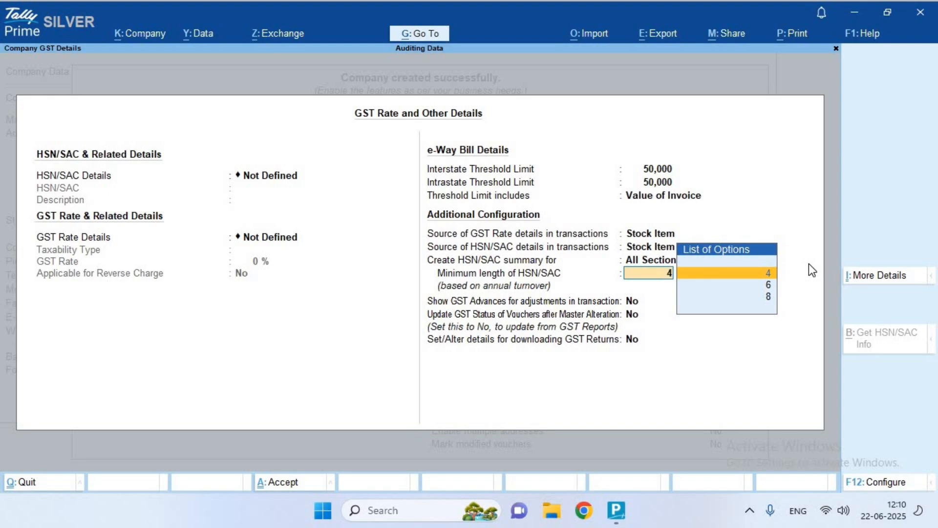
Keep 4 as the minimum HSN/SAC length, then save the GST rate settings and company features
key("Return")
key("Return")
key("Return")
key("Return")
key("Return")
key("Return")
key("Return")
key("Return")
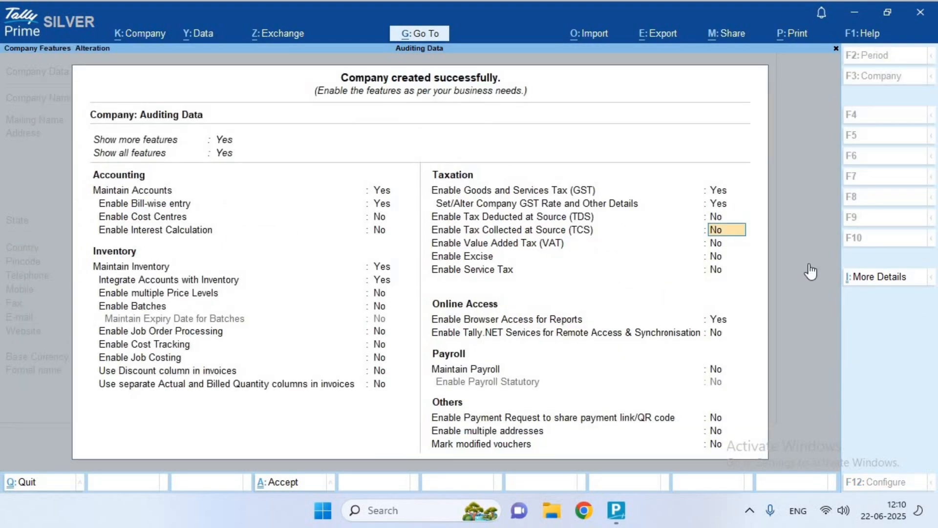
key("Return")
key("Return")
key("Return")
key("Return")
key("Return")
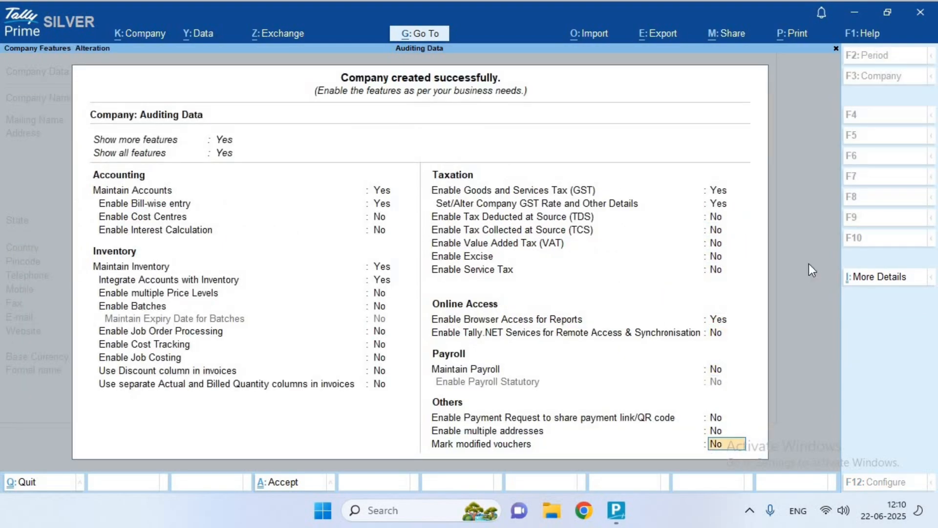
key("Return")
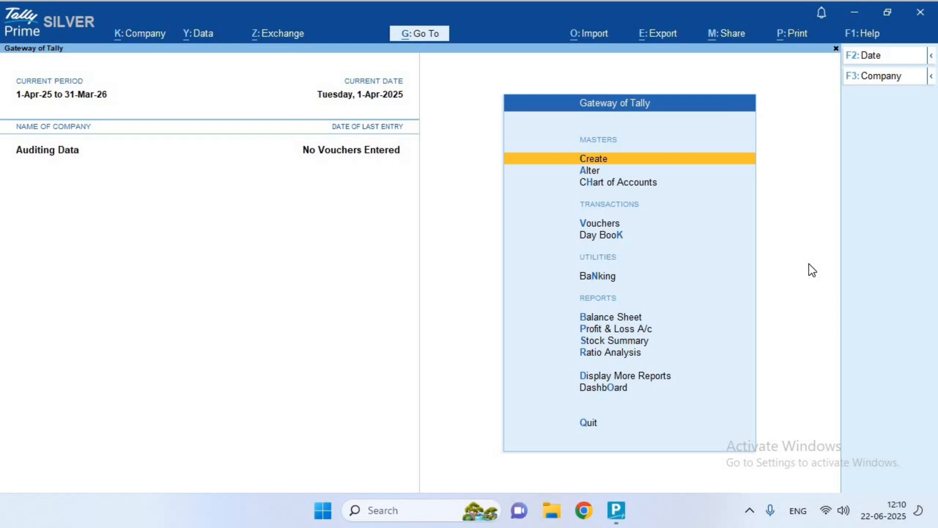
key("Return")
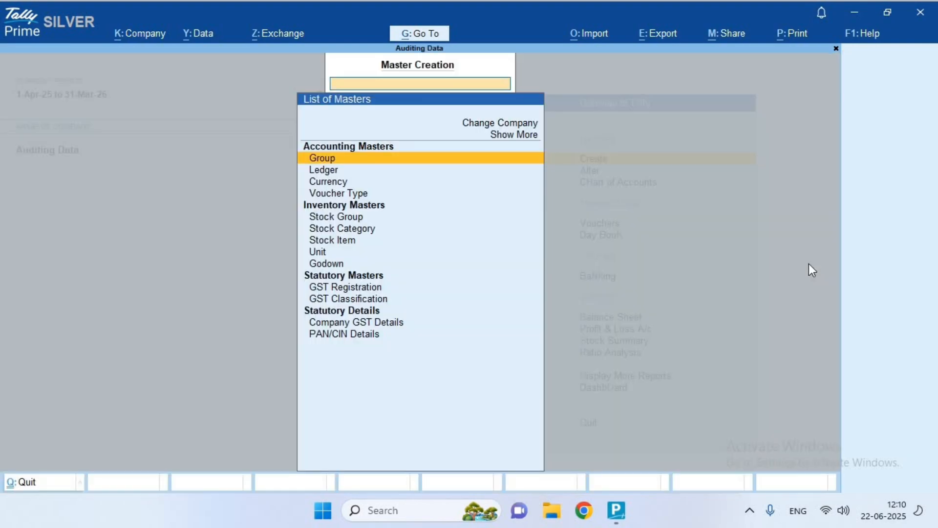
key("Down")
key("Return")
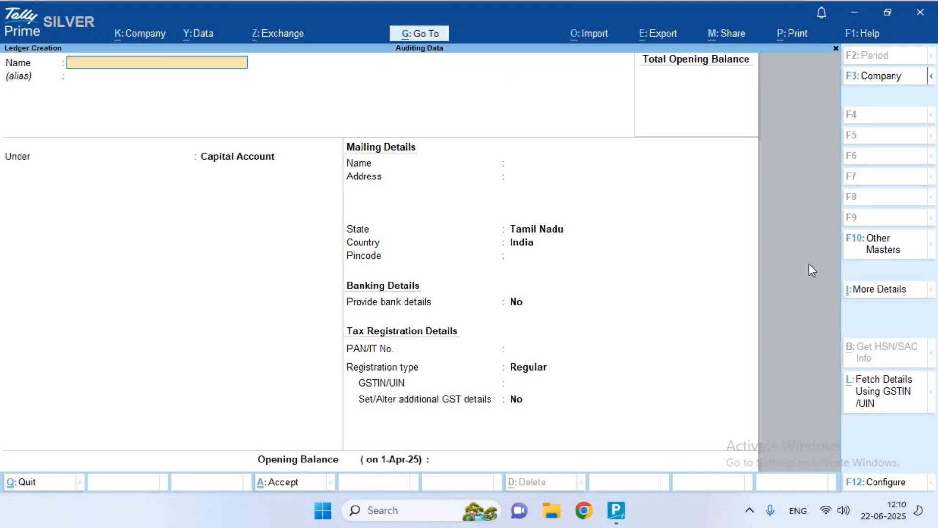
key("Escape")
key("Up")
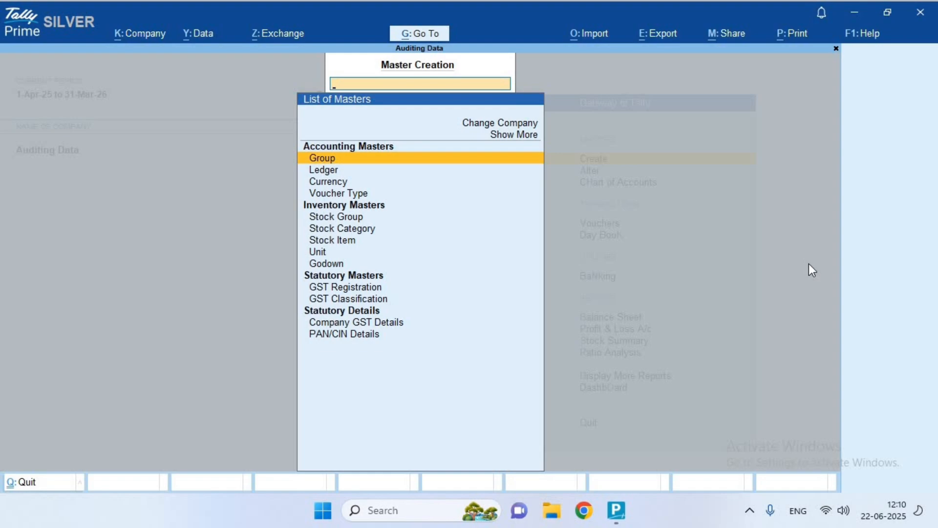
key("Return")
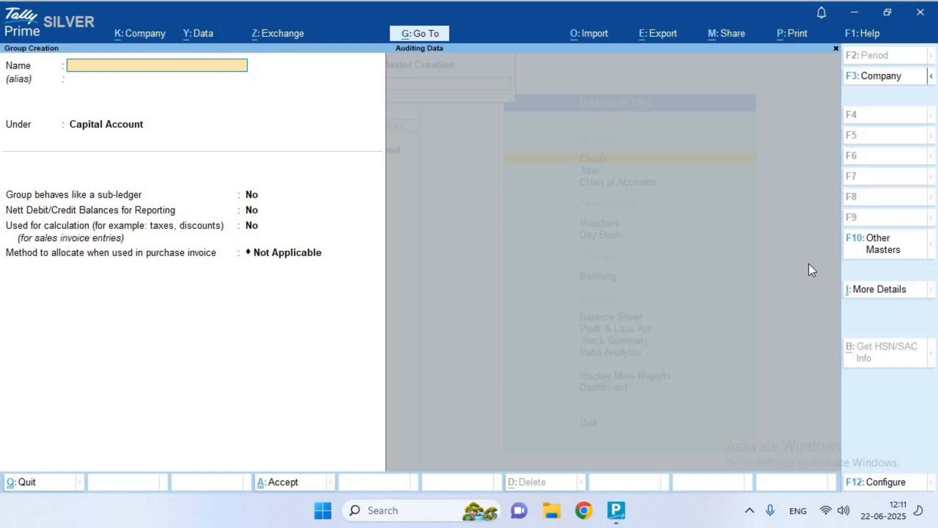
Start a fresh group named 'GST Expenses', set its parent to Indirect Expenses, keep defaults and save
key("Escape")
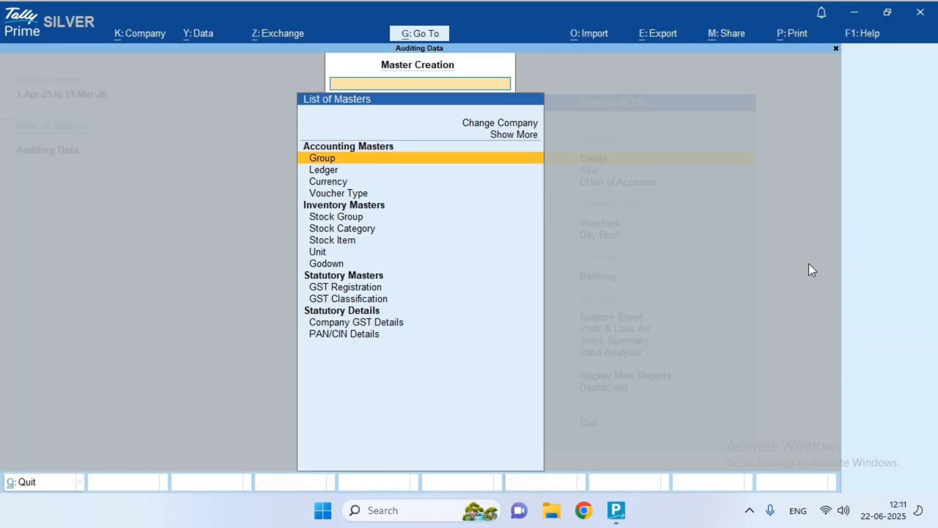
key("Return")
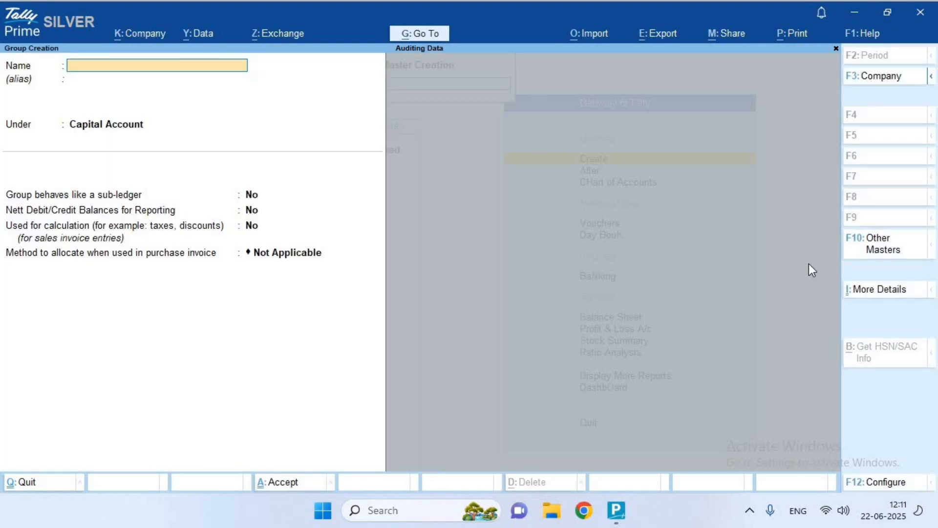
type("GST Expenses")
key("Return")
key("Return")
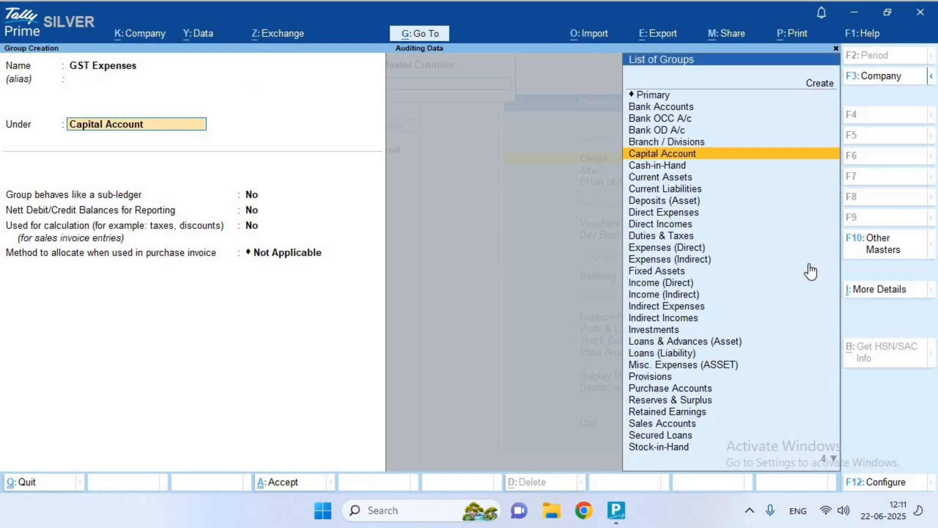
type("Ind")
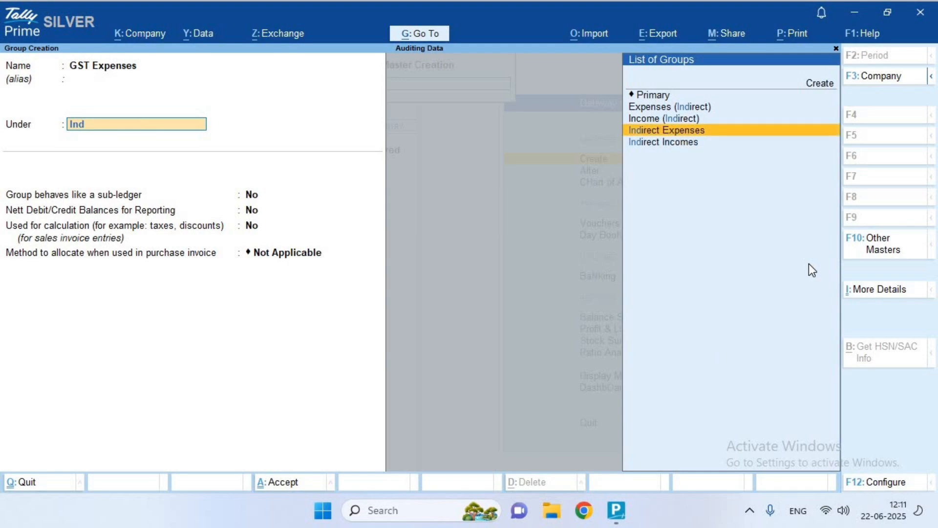
key("Return")
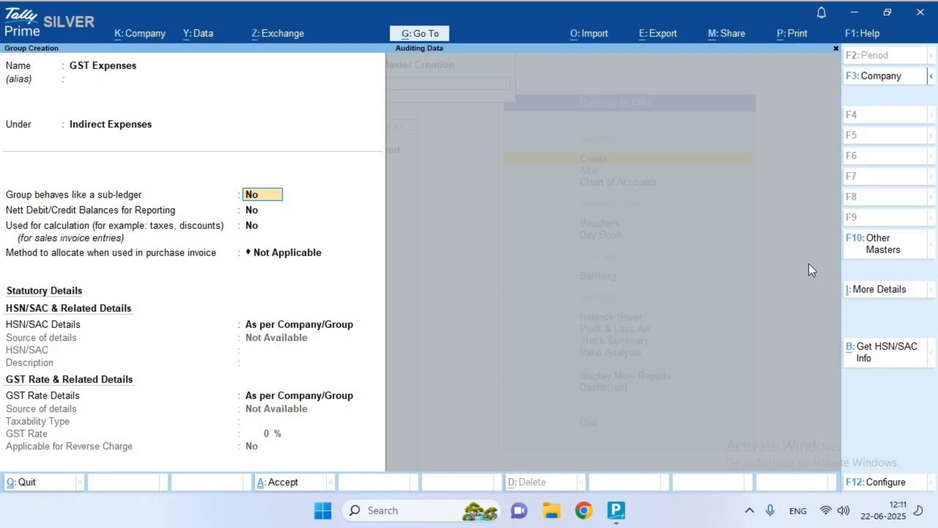
key("Return")
key("Return")
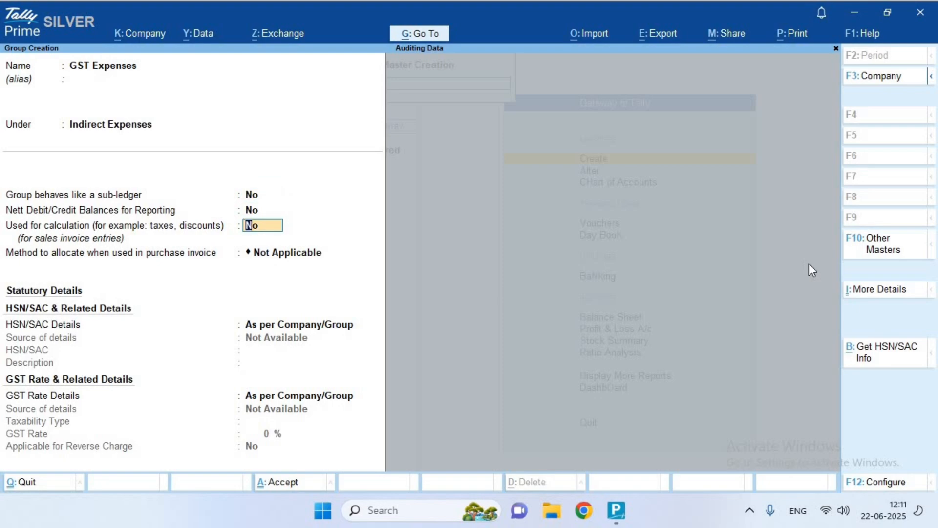
key("Return")
key("Return")
key("Return")
key("Return")
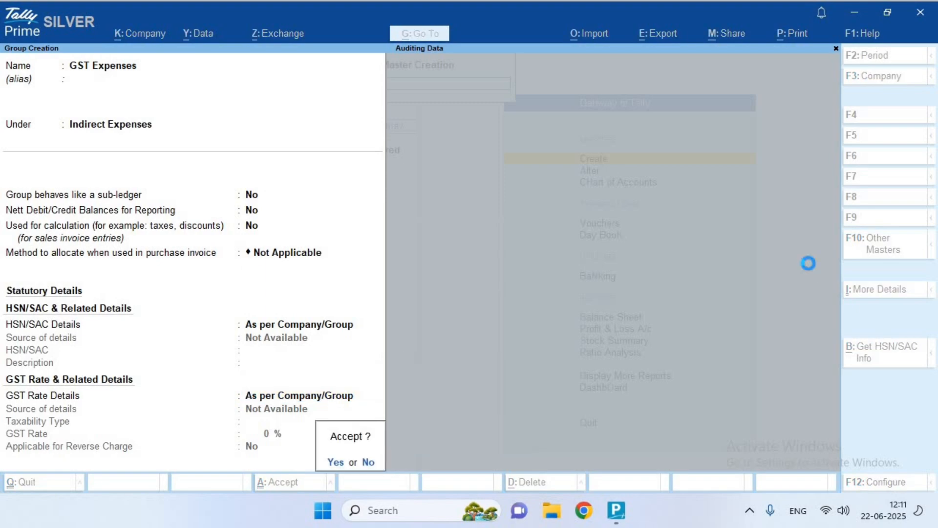
key("Return")
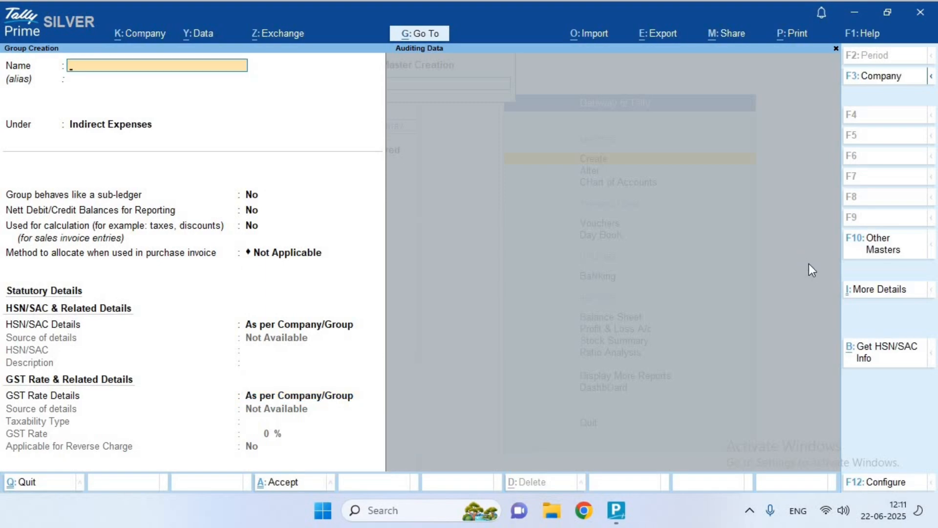
Save a 'Non GST Expenses' group under Indirect Expenses with default settings, then exit to Gateway
type("Non GST Expenses")
key("Return")
key("Return")
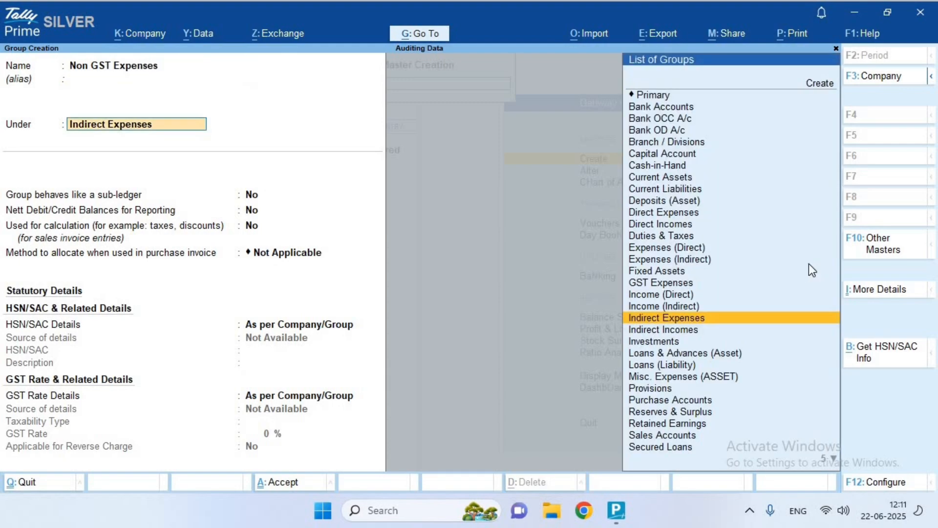
key("Return")
key("Return")
key("Return")
key("Return")
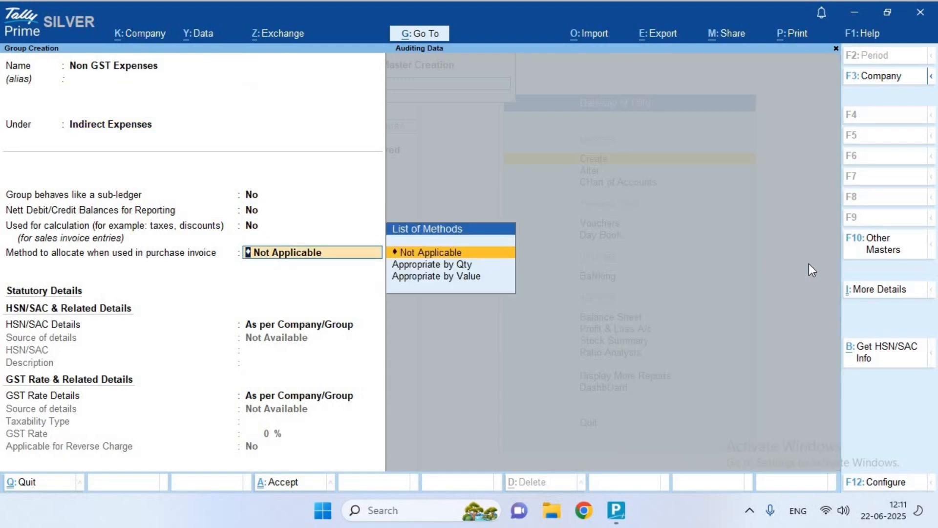
key("Return")
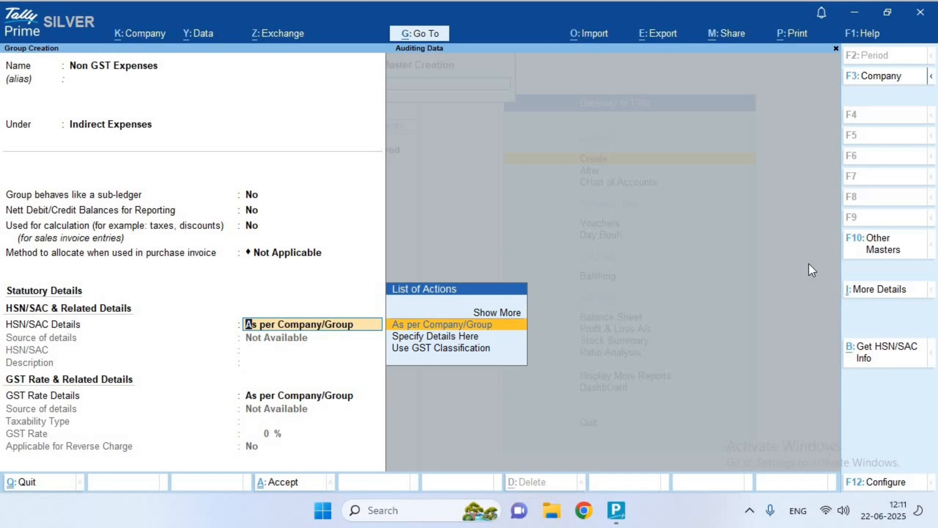
key("Return")
key("Return")
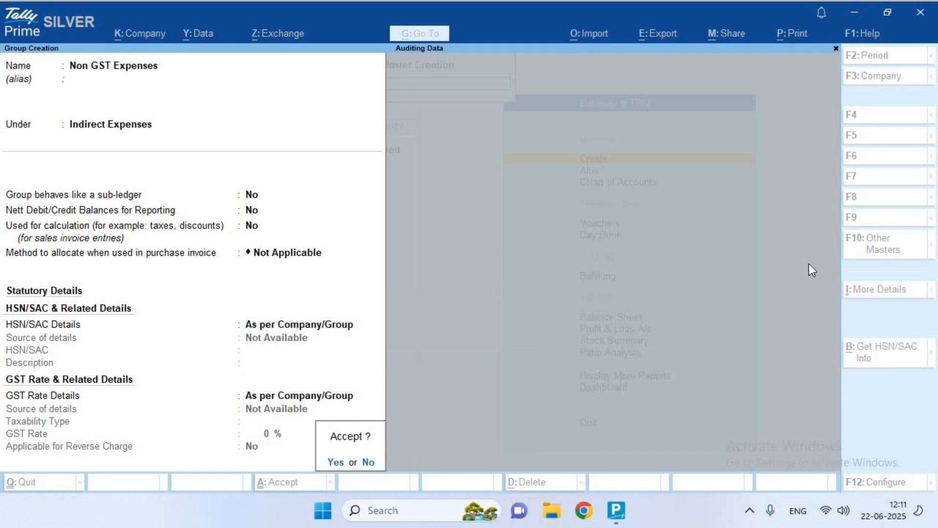
key("Return")
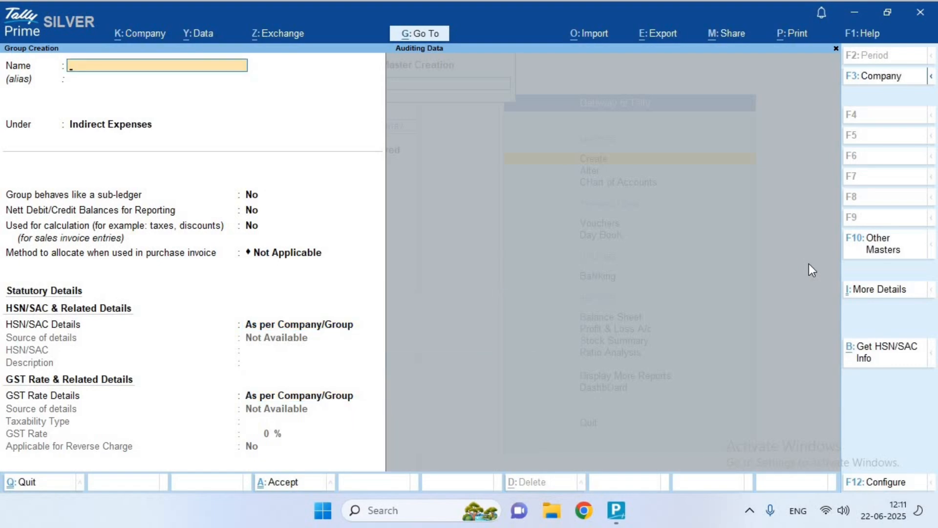
key("Escape")
key("Escape")
key("Down")
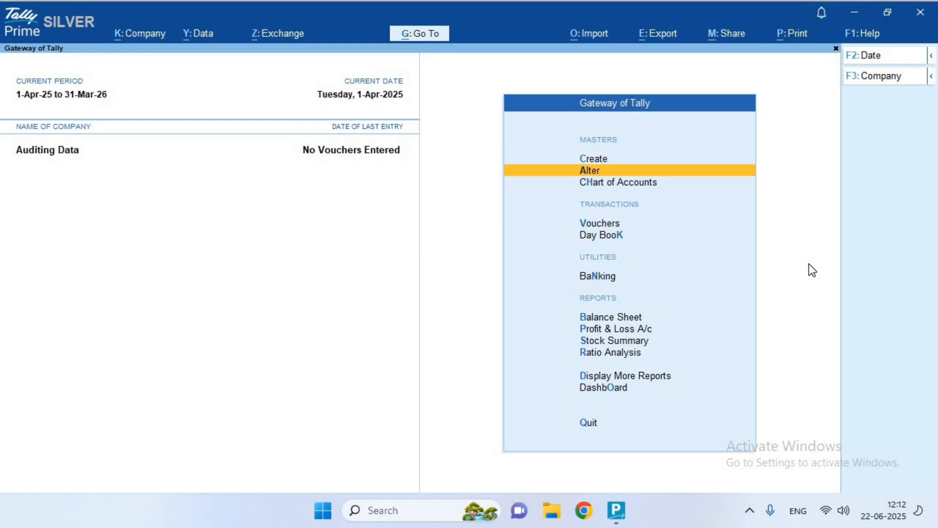
key("Down")
key("Down")
key("Up")
key("Return")
key("Down")
key("Down")
key("Up")
key("Up")
key("Up")
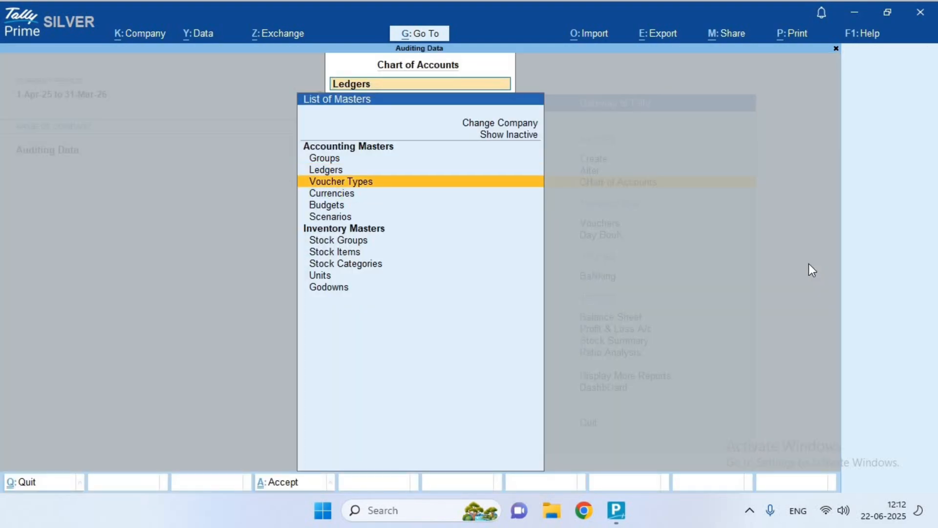
key("Return")
key("Down")
key("Down")
key("Down")
key("Down")
key("Down")
key("Down")
key("Down")
key("Down")
key("Down")
key("Down")
key("Down")
key("Down")
key("Down")
key("Down")
key("Down")
key("Down")
key("Down")
key("Down")
key("Down")
key("Down")
key("Down")
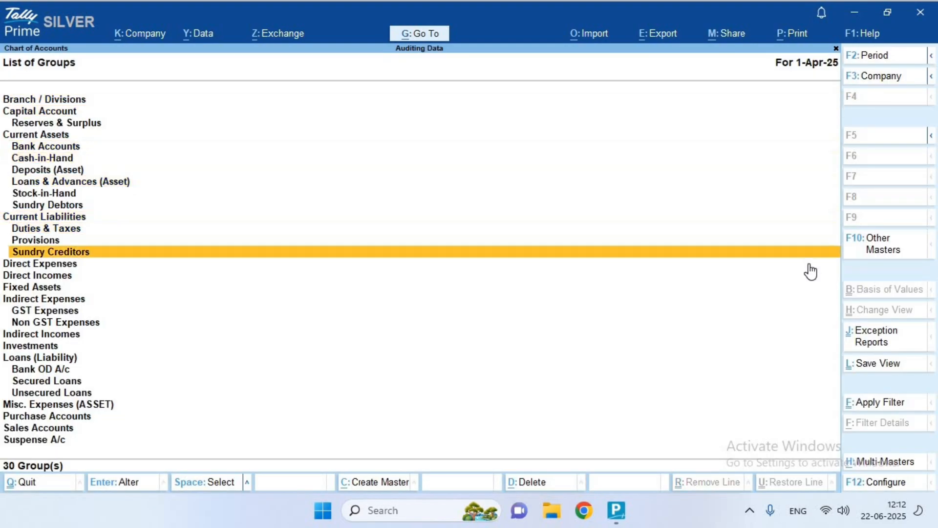
key("Up")
key("Up")
key("Up")
key("Up")
key("Up")
key("Up")
key("Down")
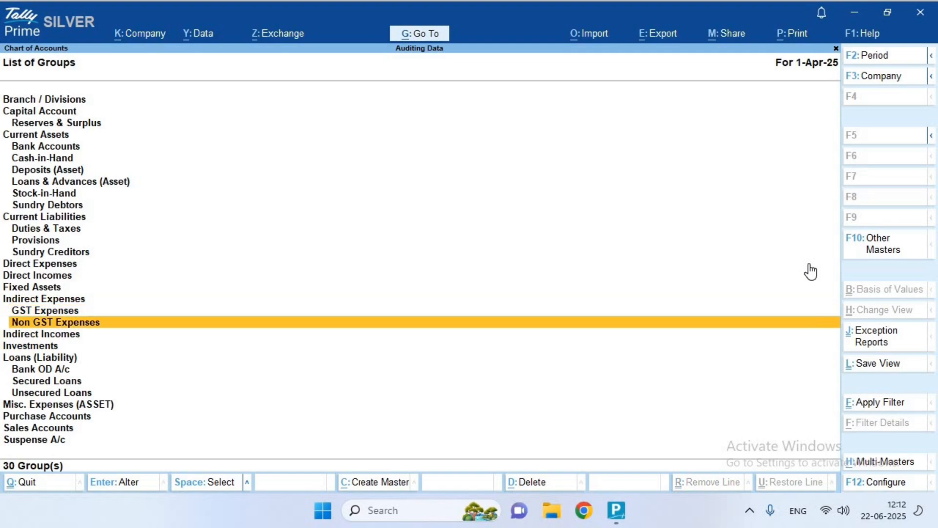
key("Up")
key("Up")
key("Down")
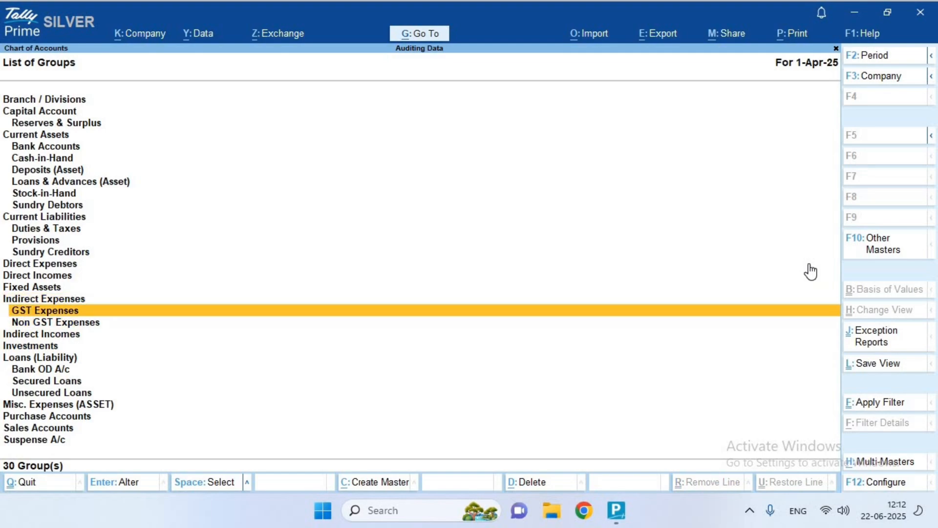
key("Down")
key("Up")
key("Down")
key("Up")
key("Up")
key("Up")
key("Up")
key("Up")
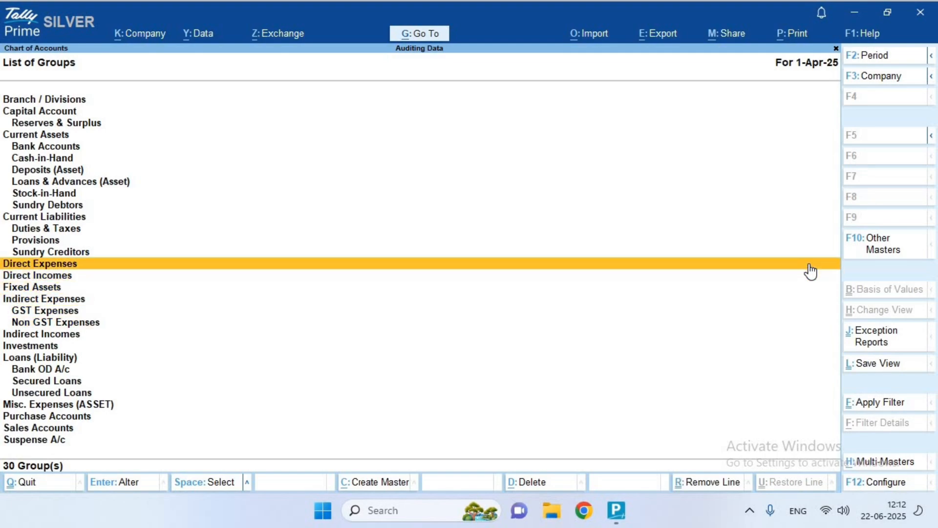
key("Down")
key("Down")
key("Down")
key("Down")
key("Down")
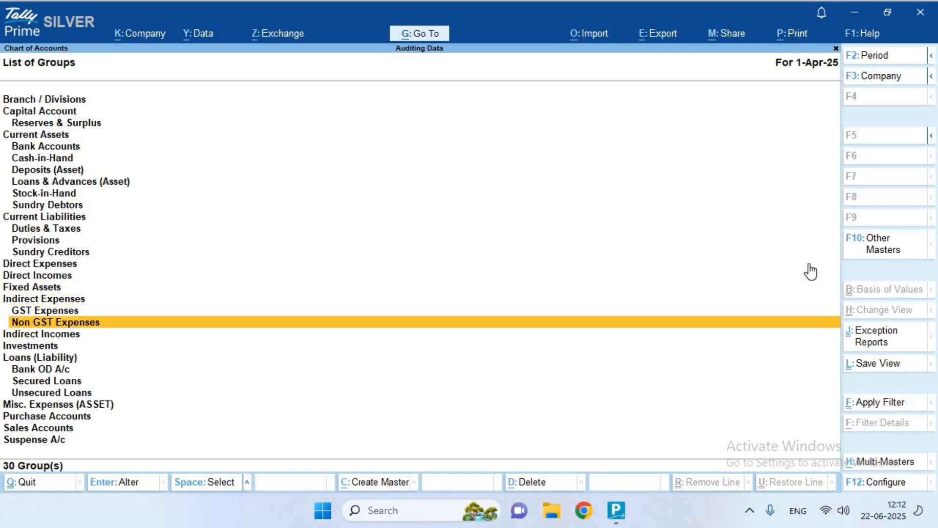
key("Up")
key("Up")
key("Down")
key("Down")
key("Up")
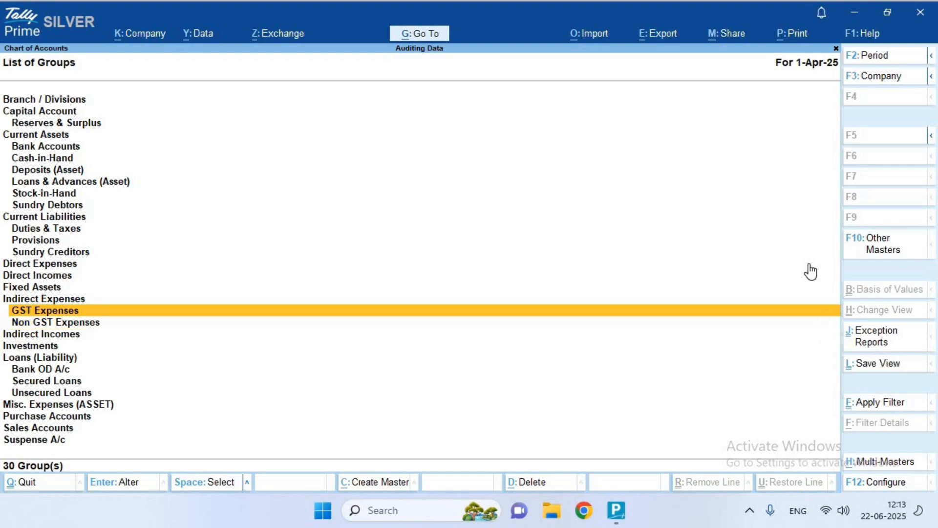
key("Down")
key("Escape")
key("Down")
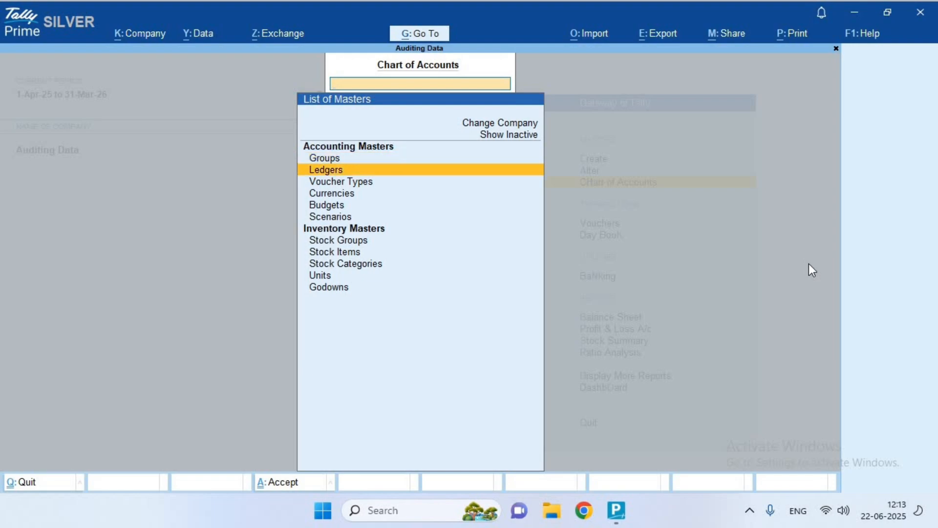
key("Return")
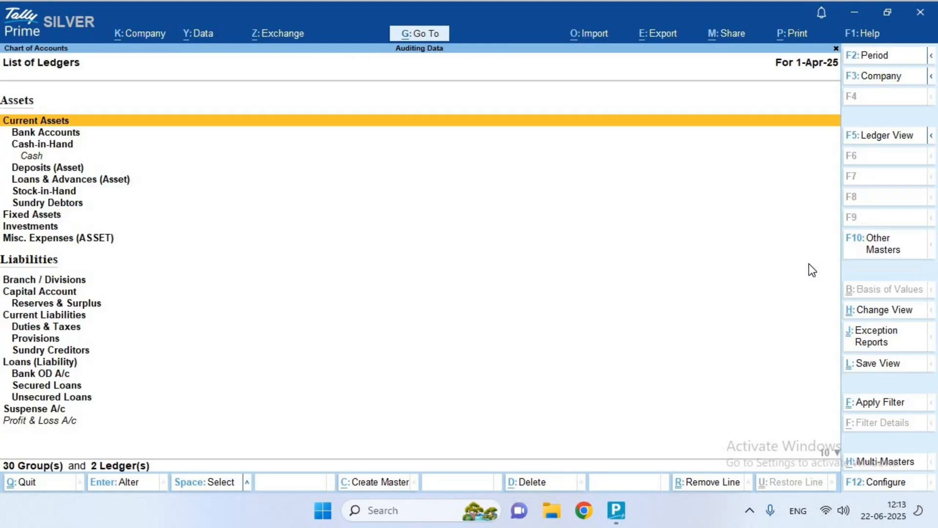
key("Escape")
key("Escape")
key("Up")
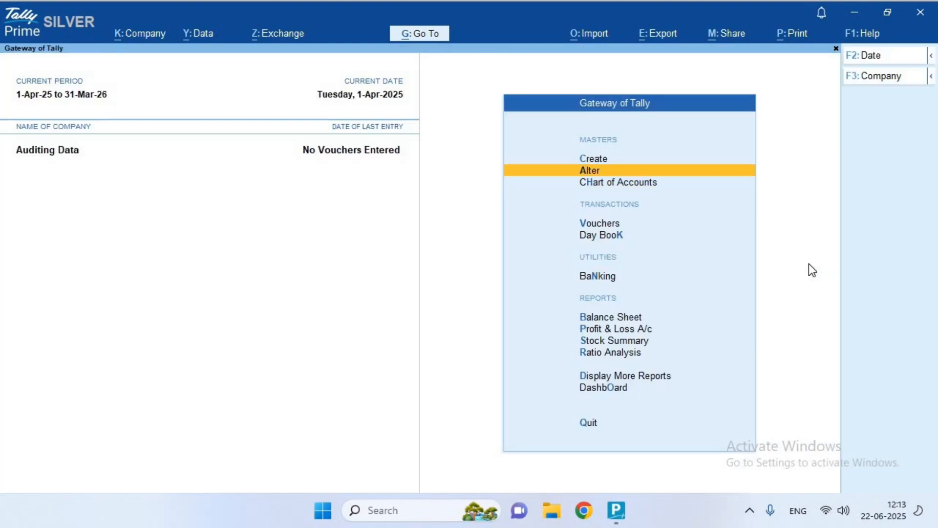
key("Down")
key("Return")
key("Return")
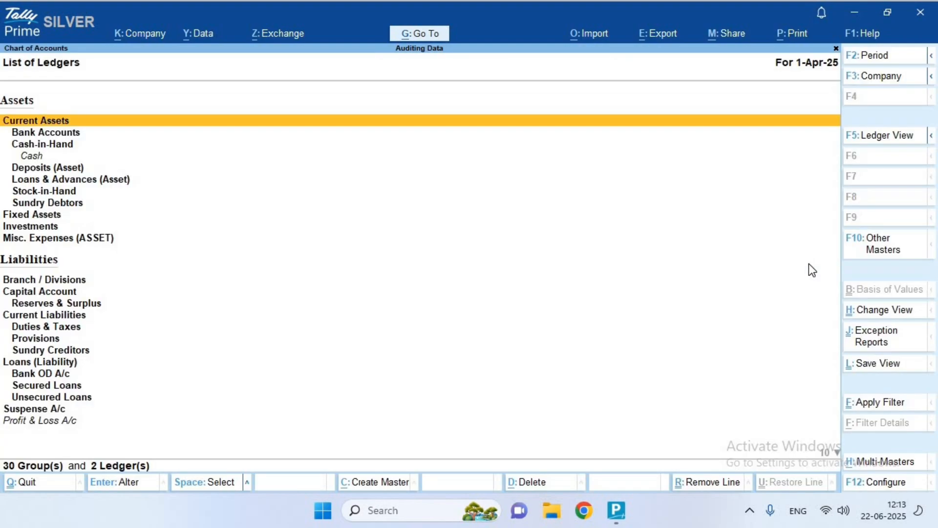
key("Down")
key("Down")
key("Down")
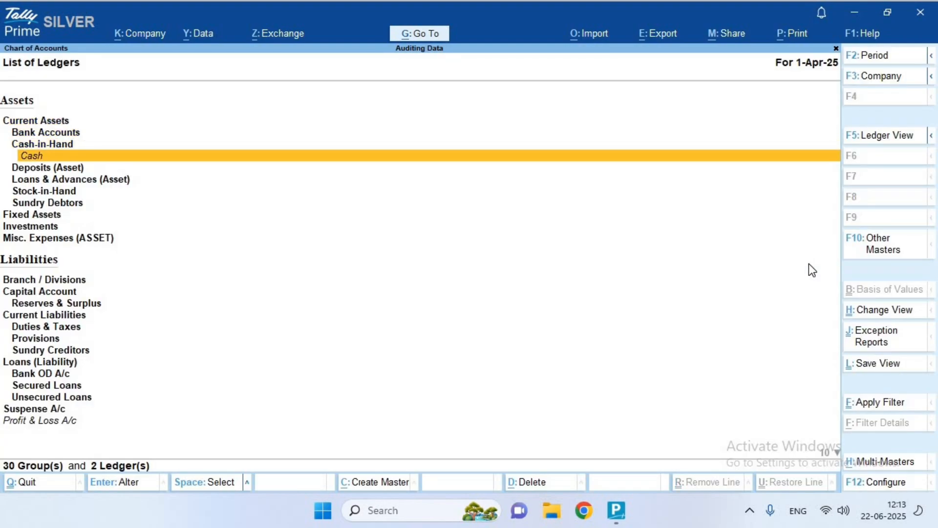
key("Down")
key("Up")
key("Down")
key("Down")
key("Down")
key("Down")
key("Down")
key("Down")
key("Down")
key("Down")
key("Down")
key("Down")
key("Down")
key("Down")
key("Down")
key("Down")
key("Down")
key("Down")
key("Down")
key("Down")
key("Down")
key("Down")
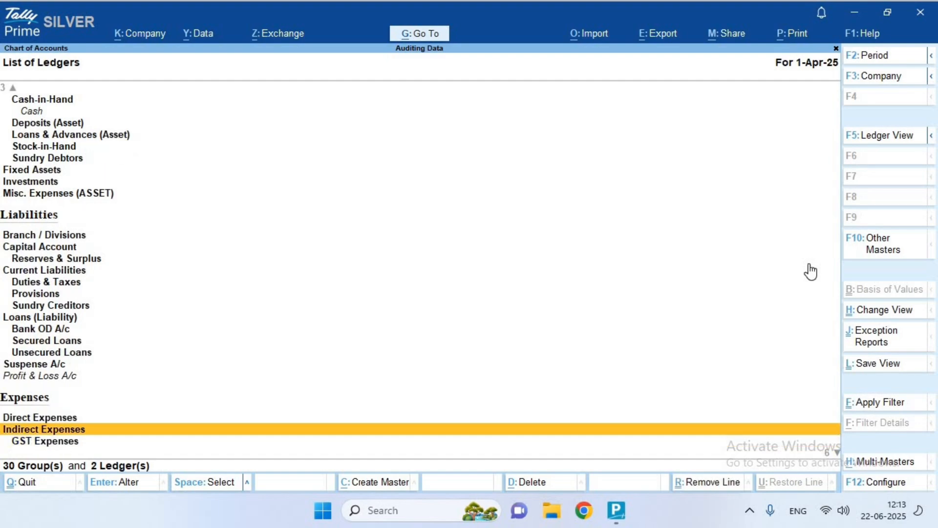
key("Up")
key("Up")
key("Up")
key("Down")
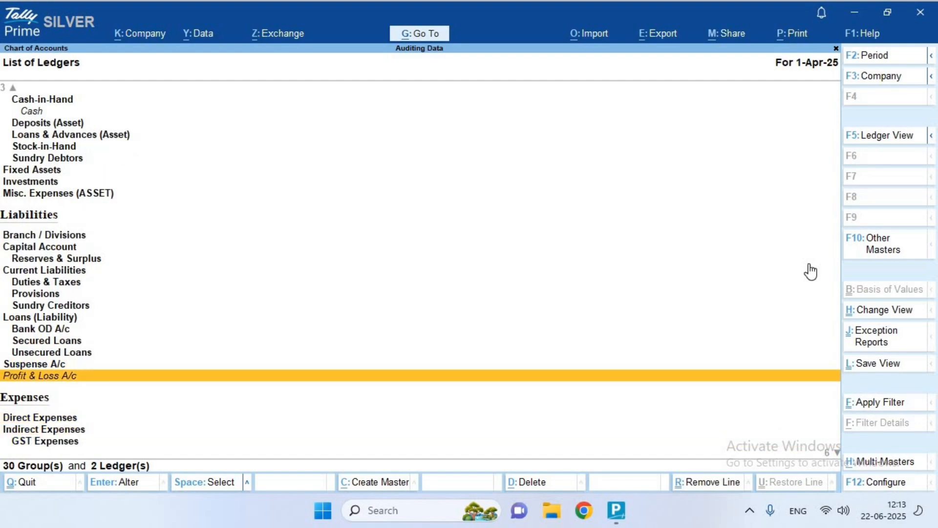
key("Escape")
key("Escape")
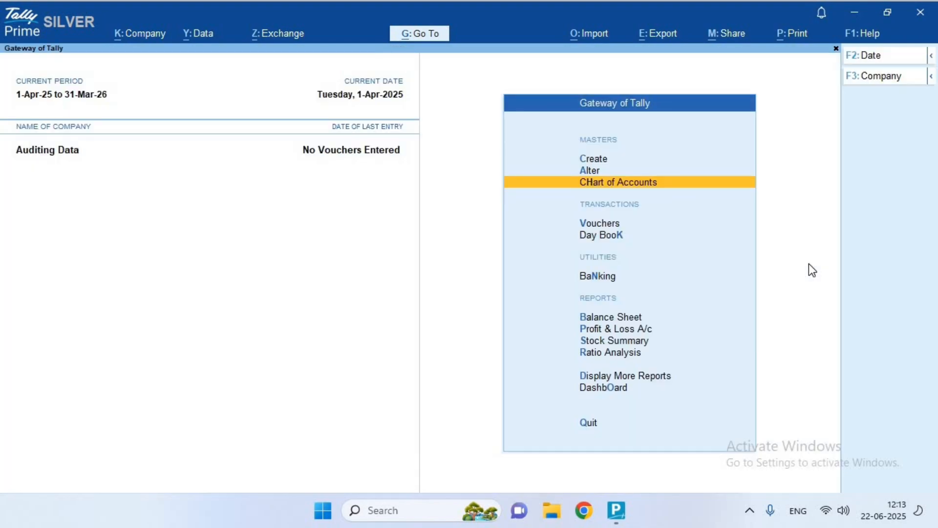
key("Up")
key("Up")
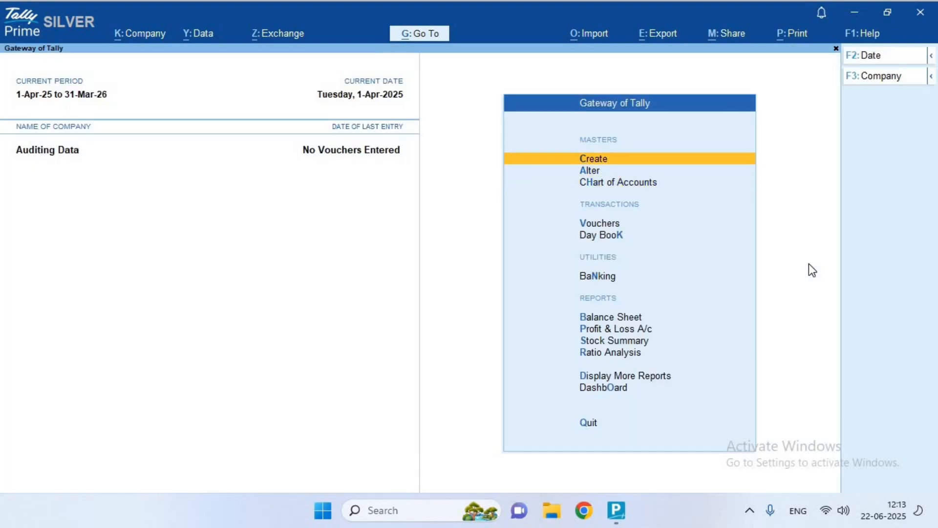
Start a new ledger and name it 'Input IGST'
key("Return")
key("Down")
key("Return")
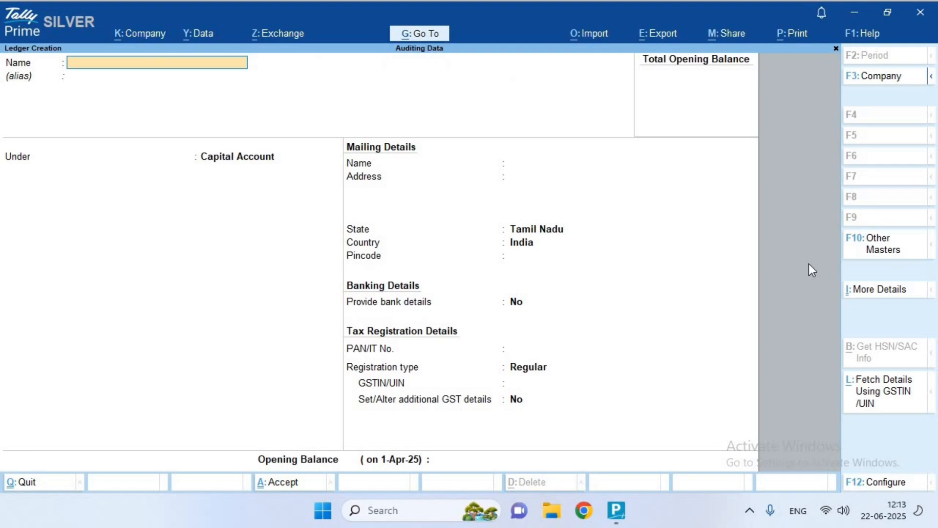
type("Inputy")
key("BackSpace")
type("IGST")
key("Return")
key("Return")
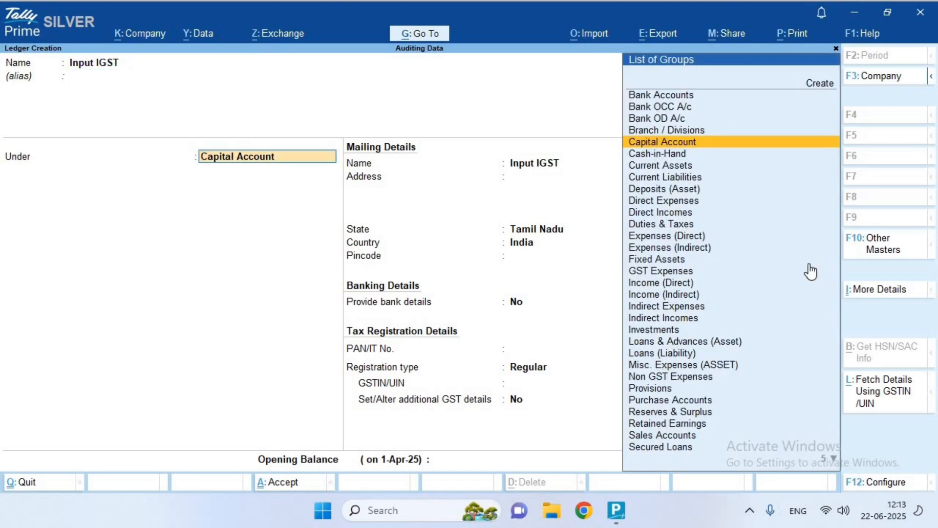
Place Input IGST under Current Assets with assessable value Not Applicable, then reselect the Under field
type("Cure")
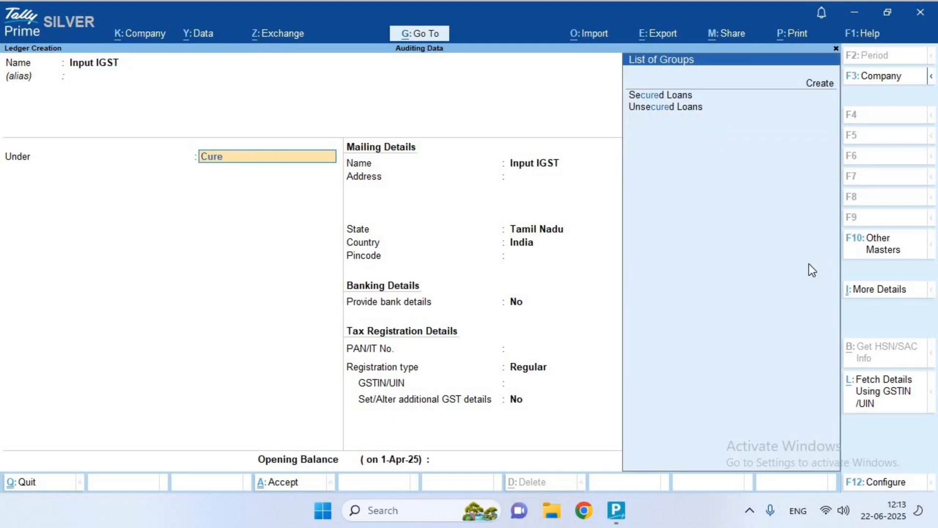
type("nt")
key("BackSpace")
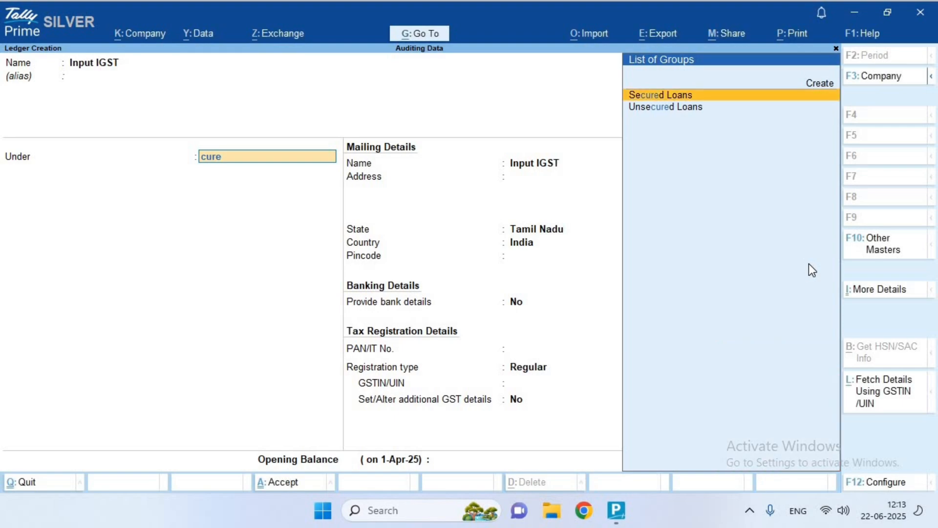
key("BackSpace")
key("BackSpace")
key("BackSpace")
key("BackSpace")
type("curr")
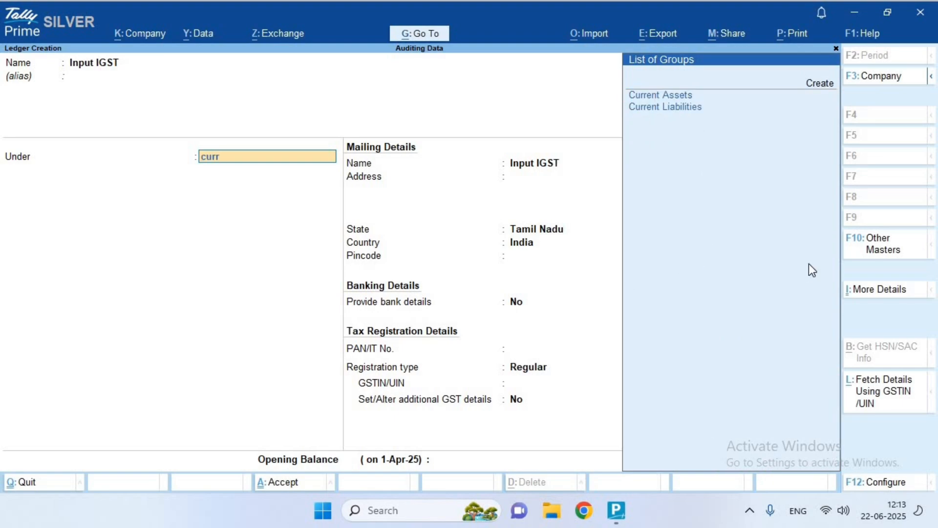
key("Return")
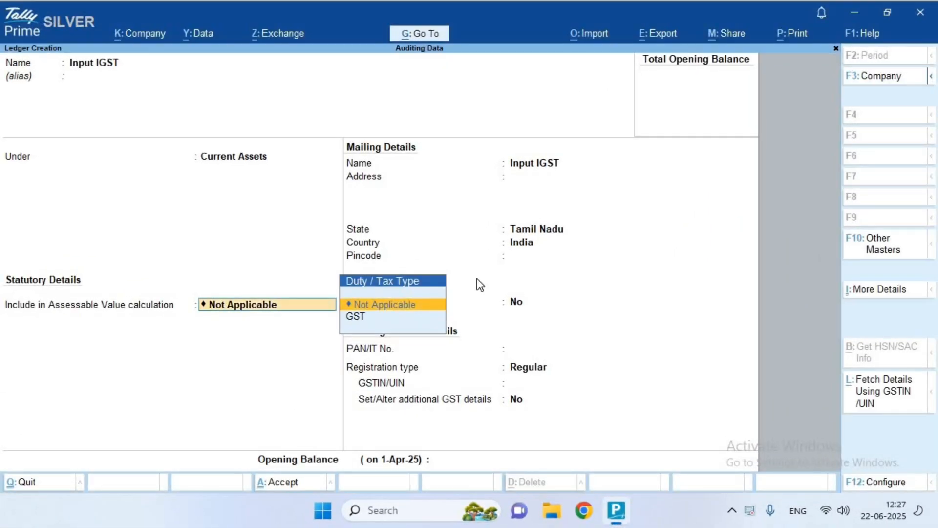
key("Return")
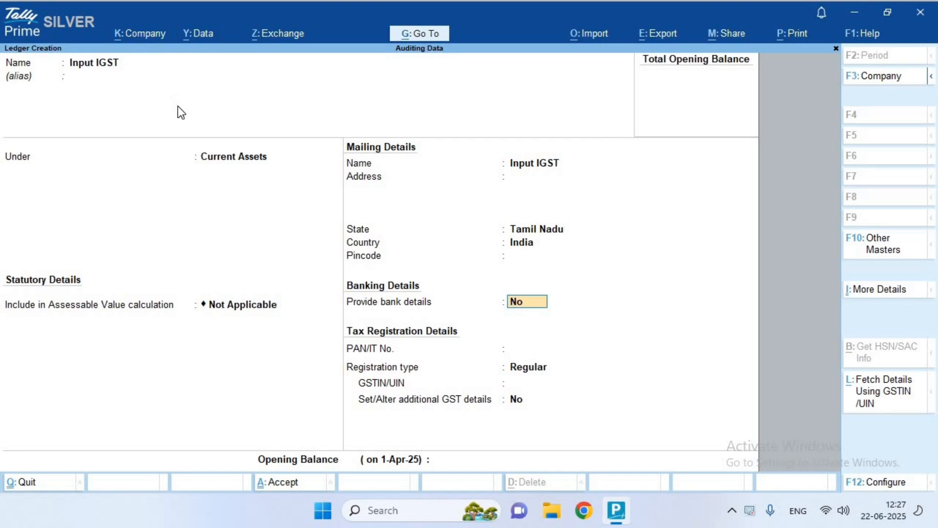
left_click(224, 164)
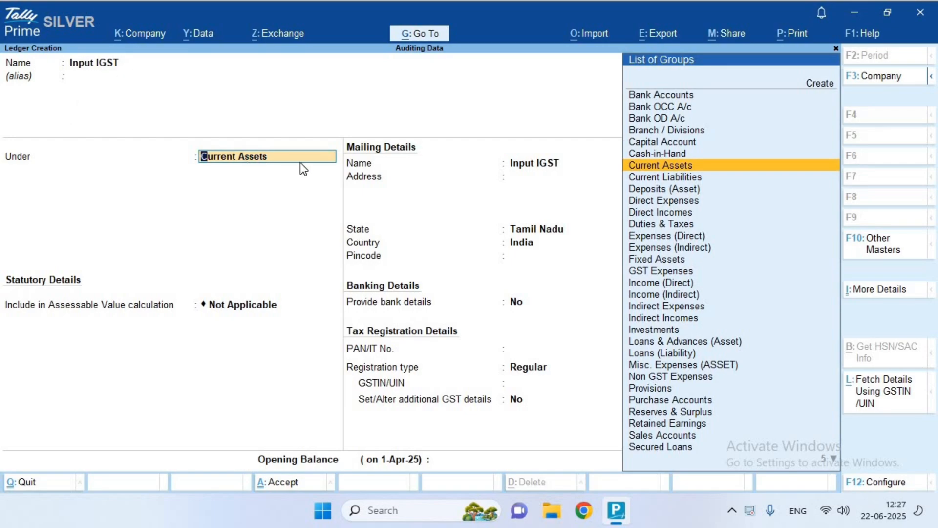
Turn on 'Set Ledgers to behave as Duties and Taxes' in the ledger configuration
left_click(894, 483)
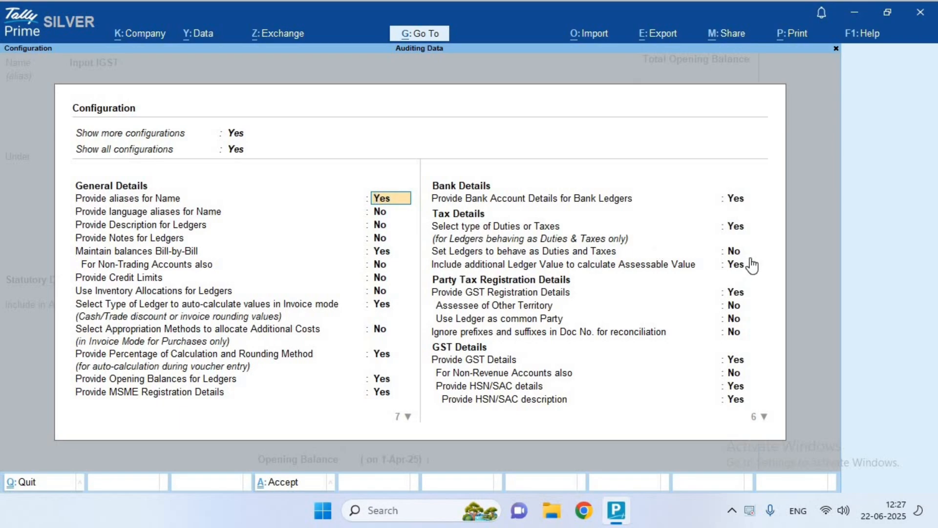
left_click(733, 251)
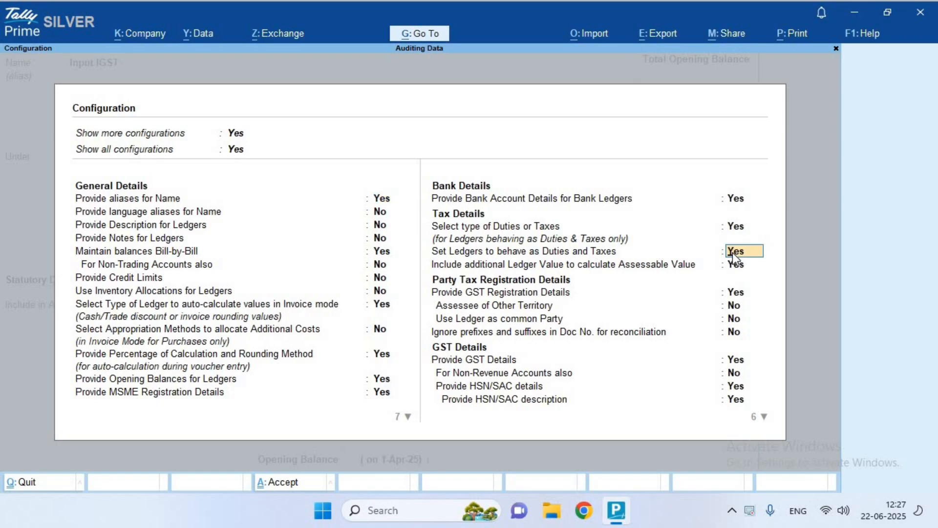
key("ctrl+a")
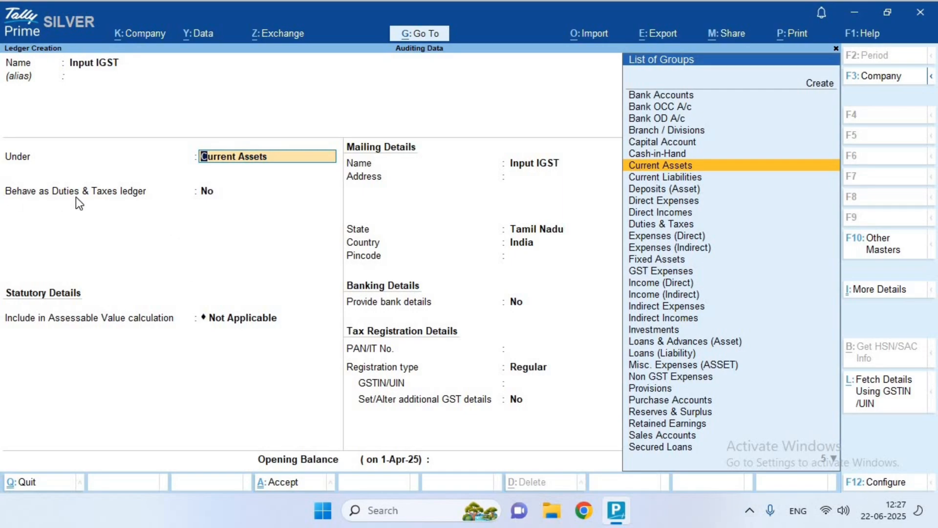
left_click(216, 193)
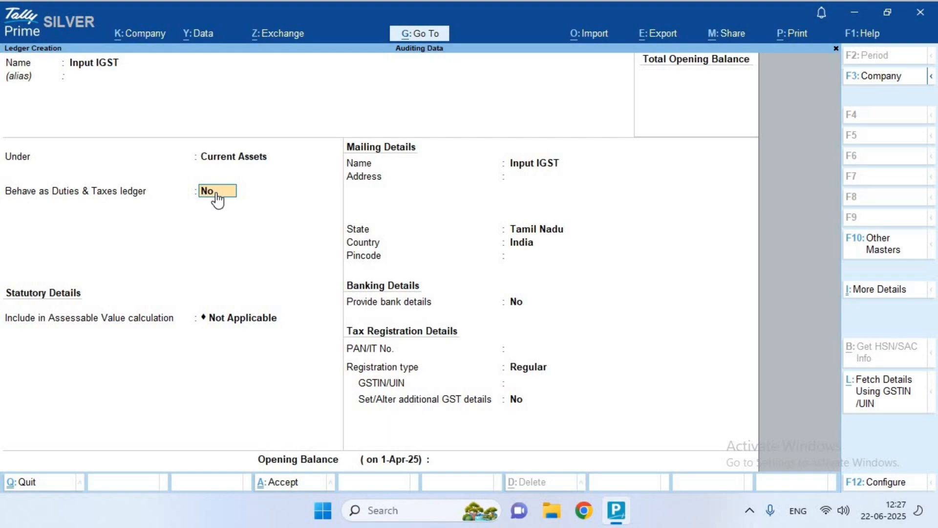
Make Input IGST a Duties & Taxes ledger with duty type GST and tax type IGST
key("y")
key("Return")
key("Up")
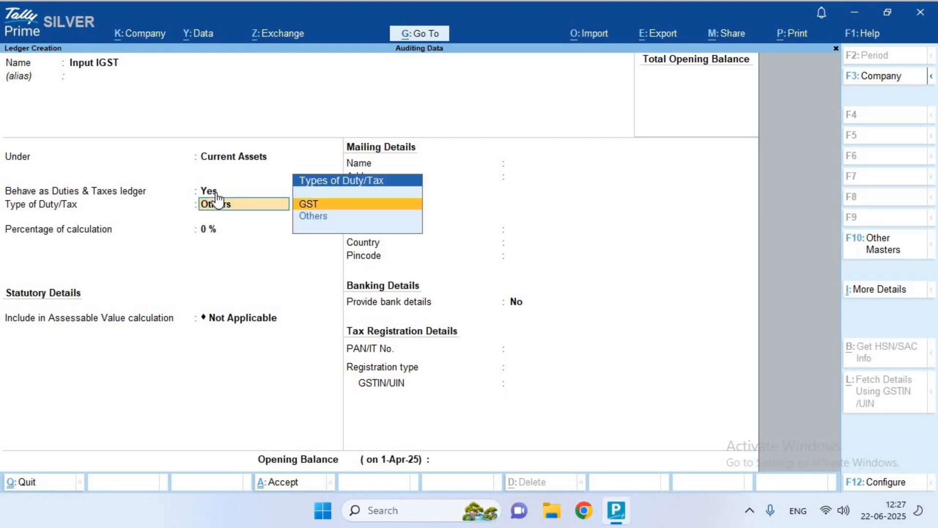
key("Return")
key("Down")
key("Up")
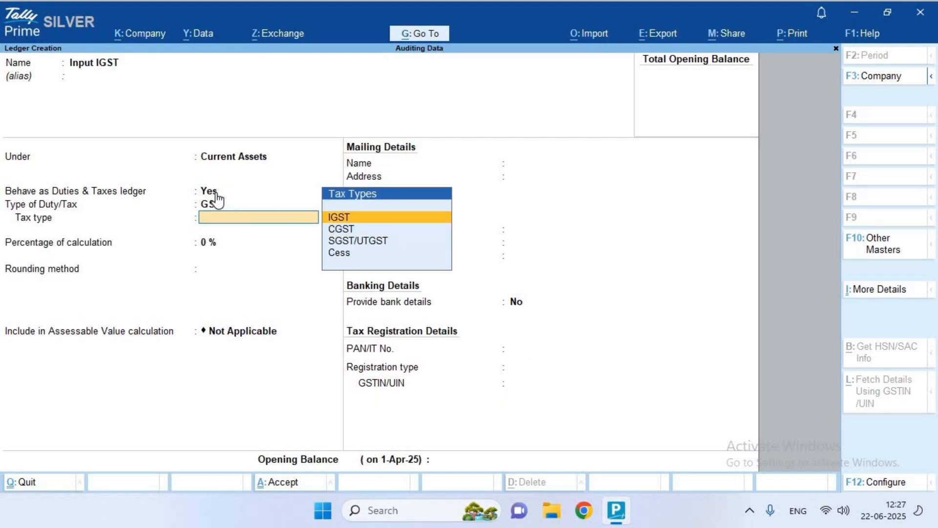
key("Return")
key("Return")
key("Return")
key("Return")
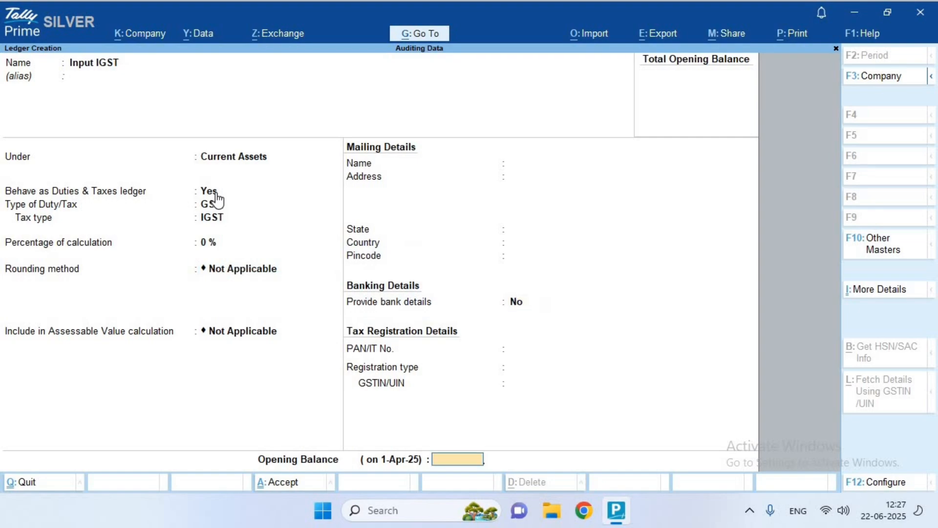
Keep 0% calculation and Not Applicable rounding, save Input IGST, and begin the Input CGST ledger
key("BackSpace")
key("BackSpace")
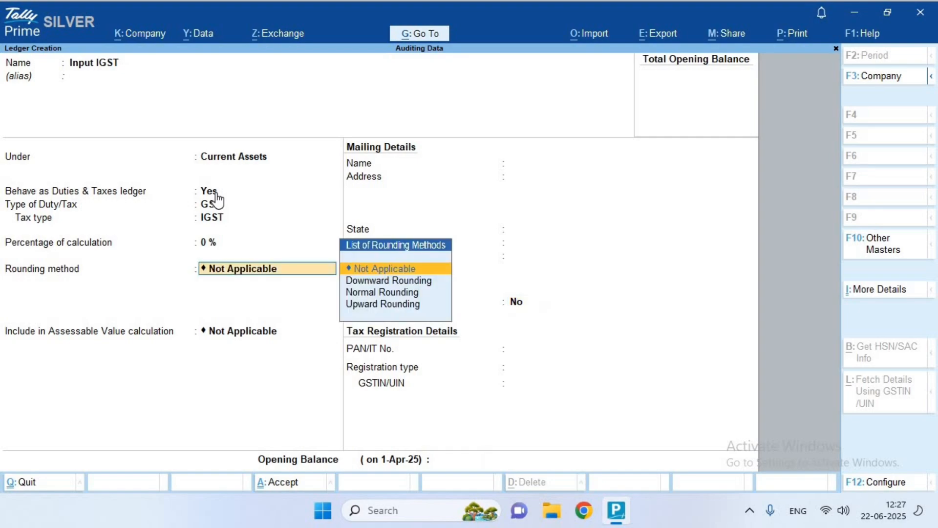
key("BackSpace")
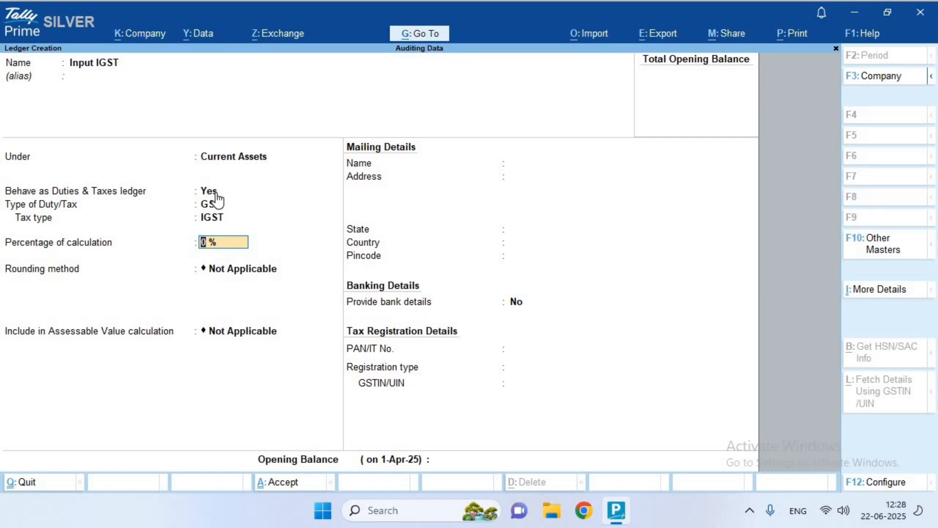
key("Return")
key("Return")
key("Return")
key("Return")
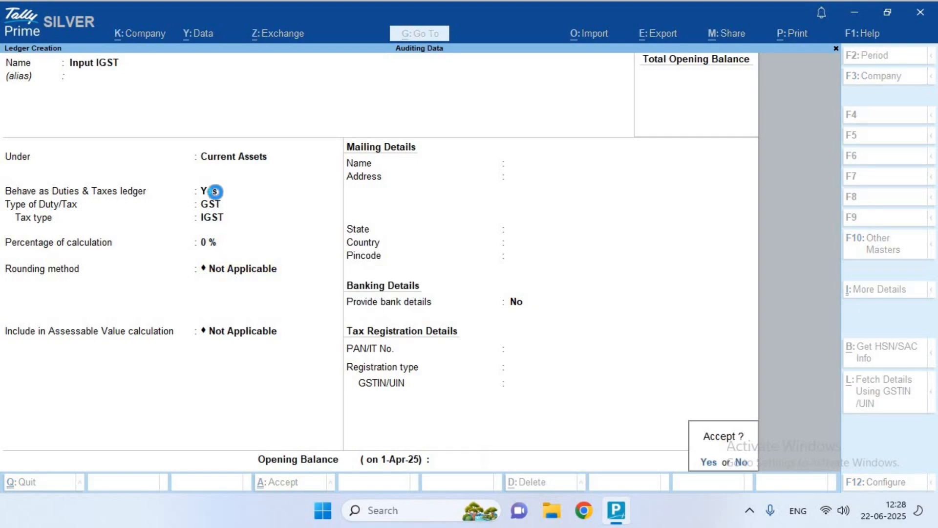
key("Return")
type("Inp")
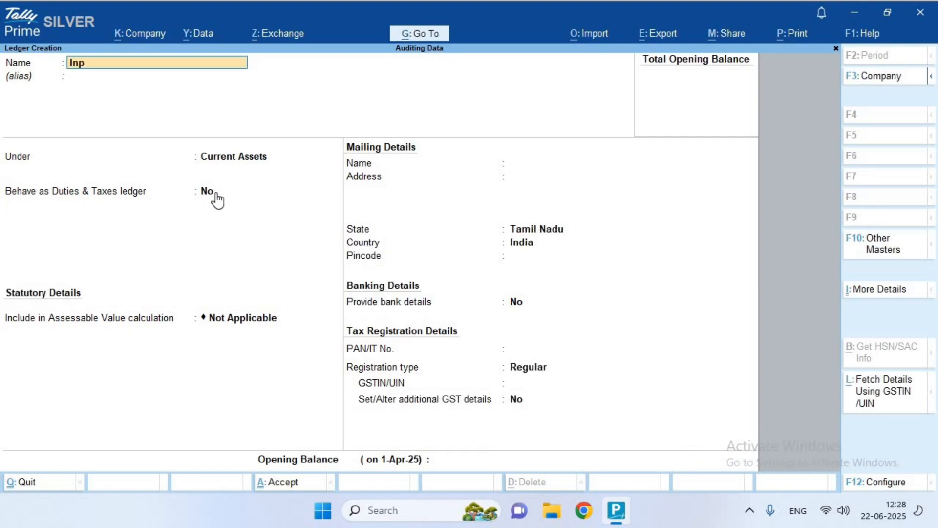
type("ut cgst")
Set up 'Input CGST' under Current Assets as a GST duties ledger with tax type CGST
key("BackSpace")
key("BackSpace")
key("BackSpace")
key("BackSpace")
key("BackSpace")
type("CGST")
key("Return")
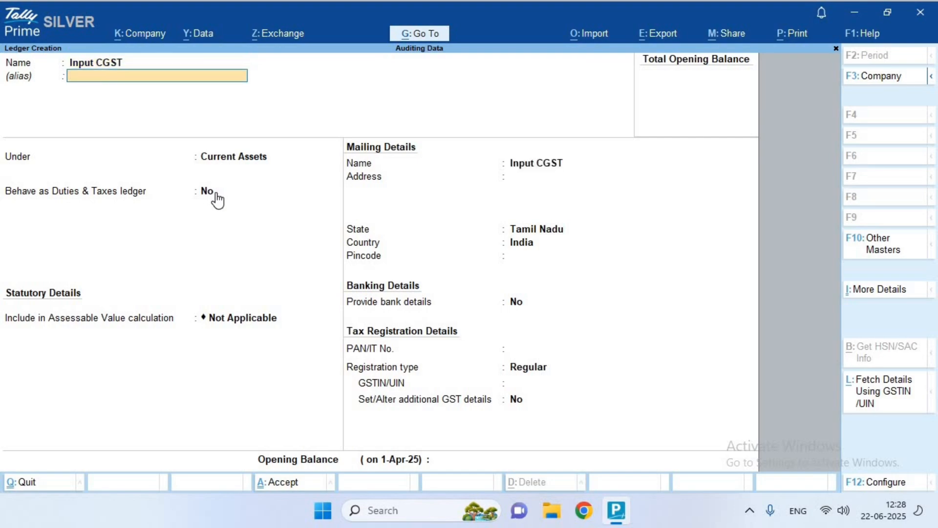
key("Return")
key("Return")
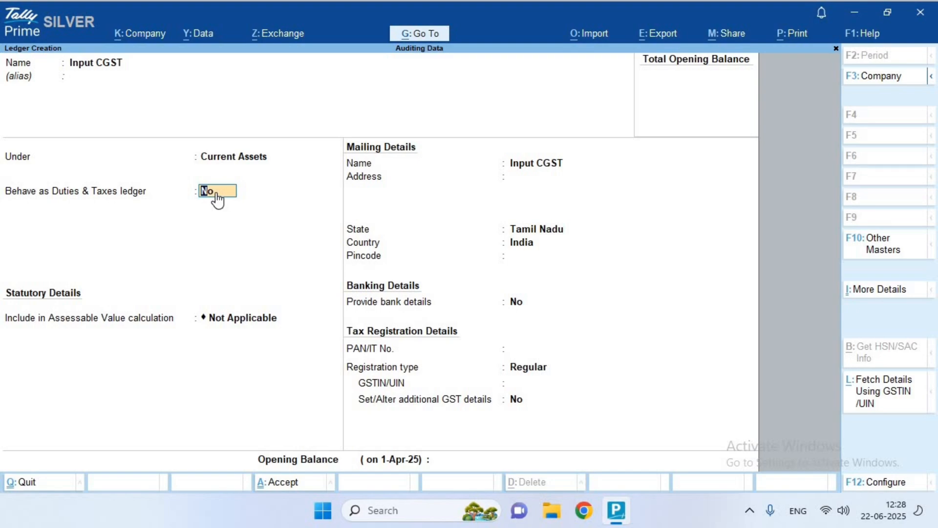
type("y")
key("Return")
type("g")
key("Return")
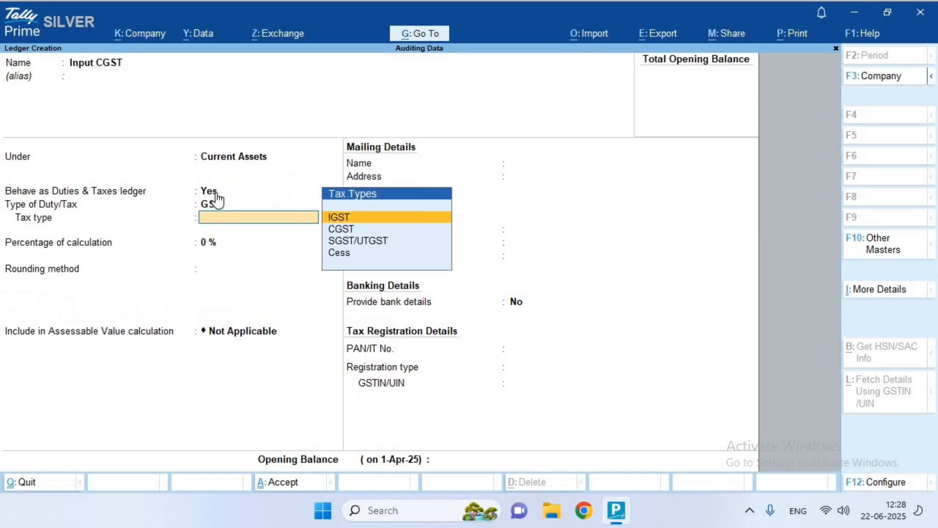
key("Down")
key("Return")
key("Return")
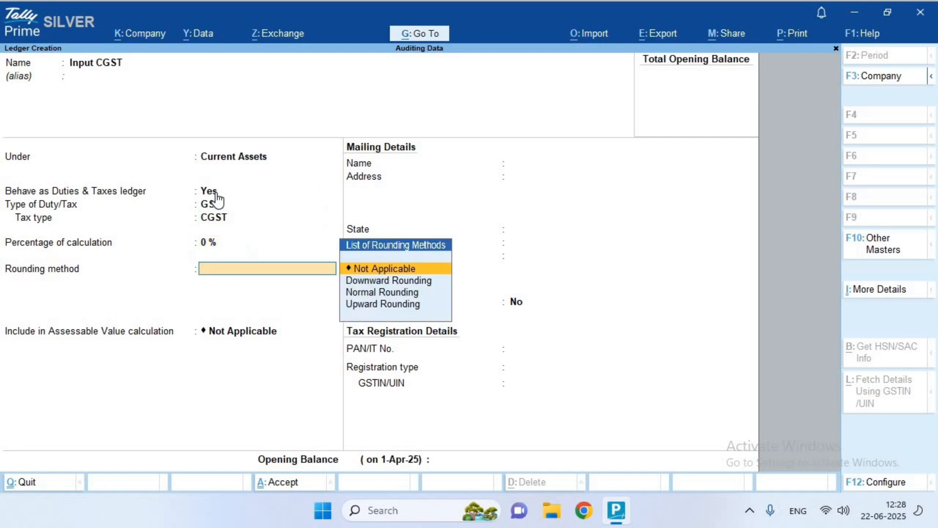
key("Return")
Save Input CGST, then set up 'Input SGST' under Current Assets as GST, tax type SGST/UTGST
key("Return")
key("Return")
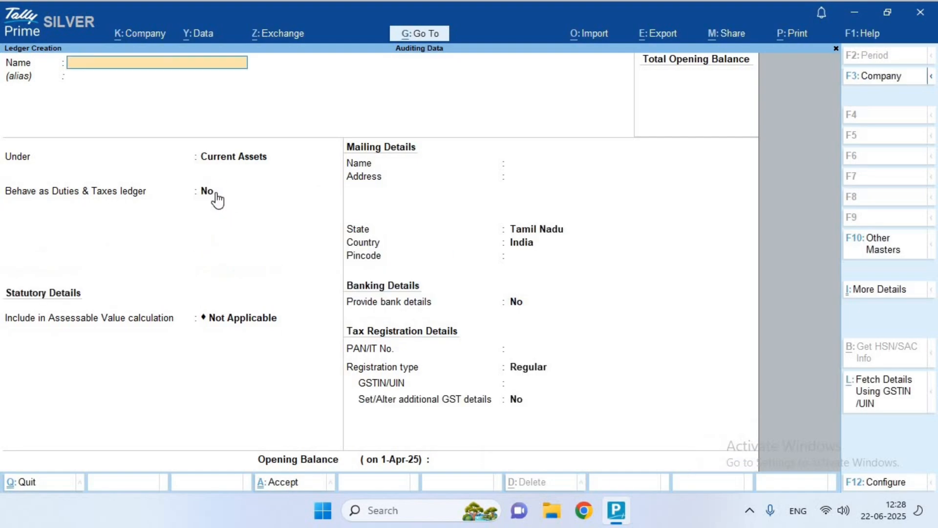
type("Input SGSR")
key("BackSpace")
type("Y")
key("BackSpace")
type("T")
key("Return")
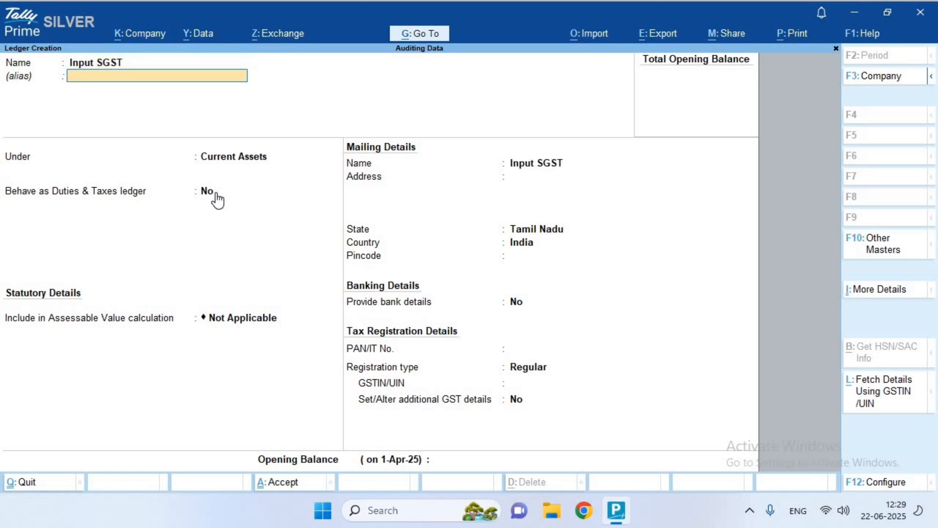
key("Return")
key("y")
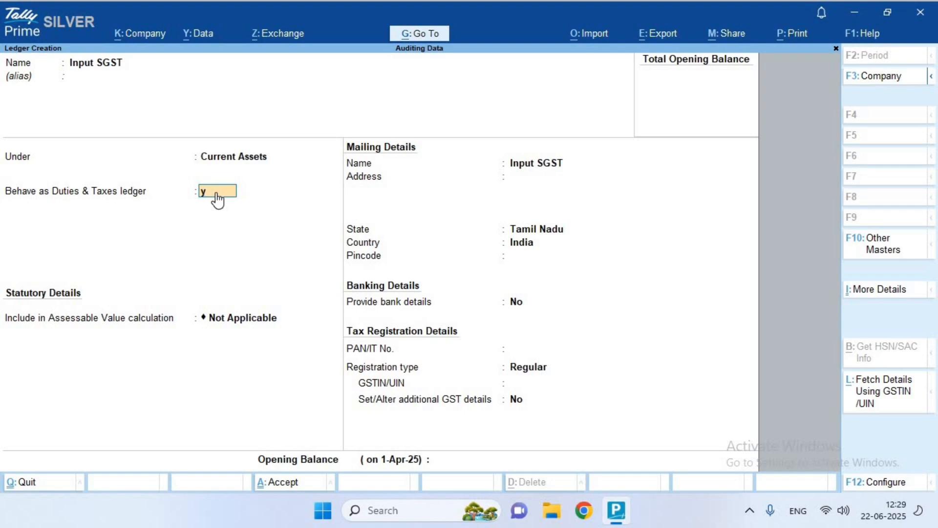
key("Return")
key("Up")
key("Return")
key("Down")
key("Down")
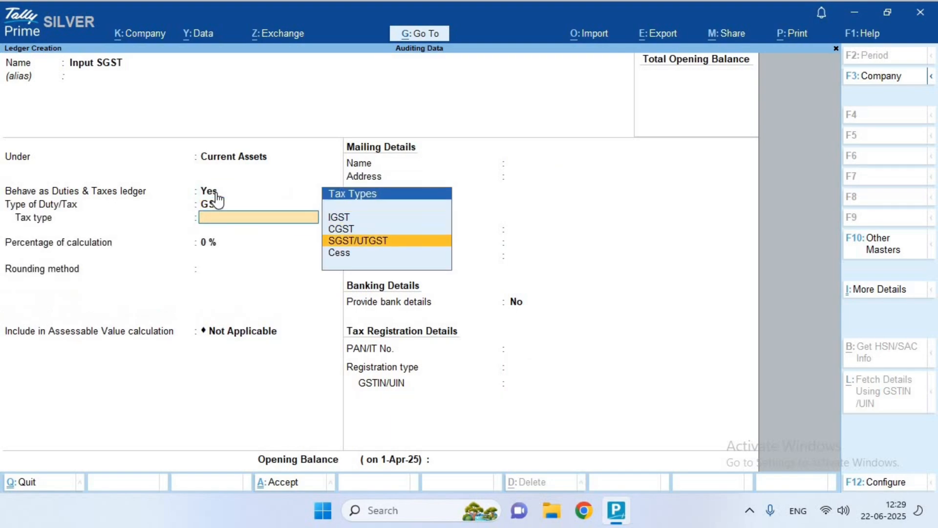
key("Return")
key("Return")
key("Return")
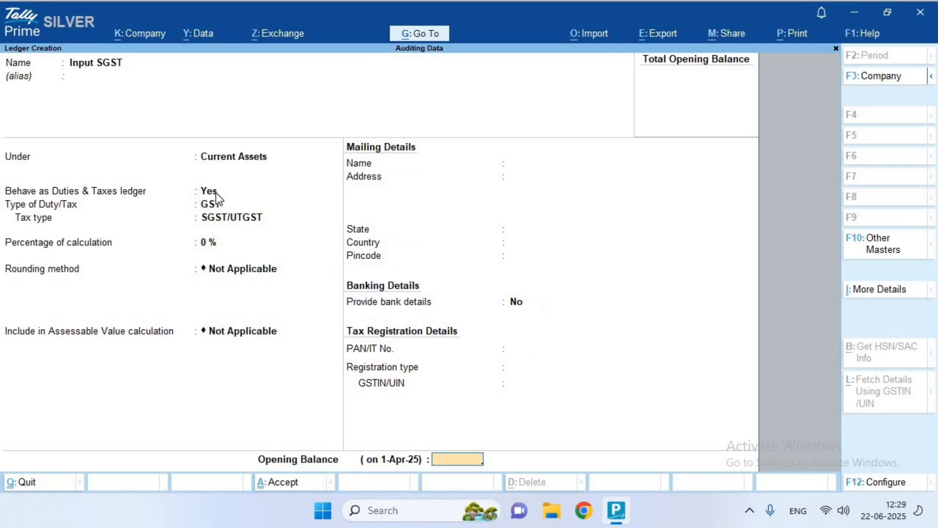
key("Return")
key("Return")
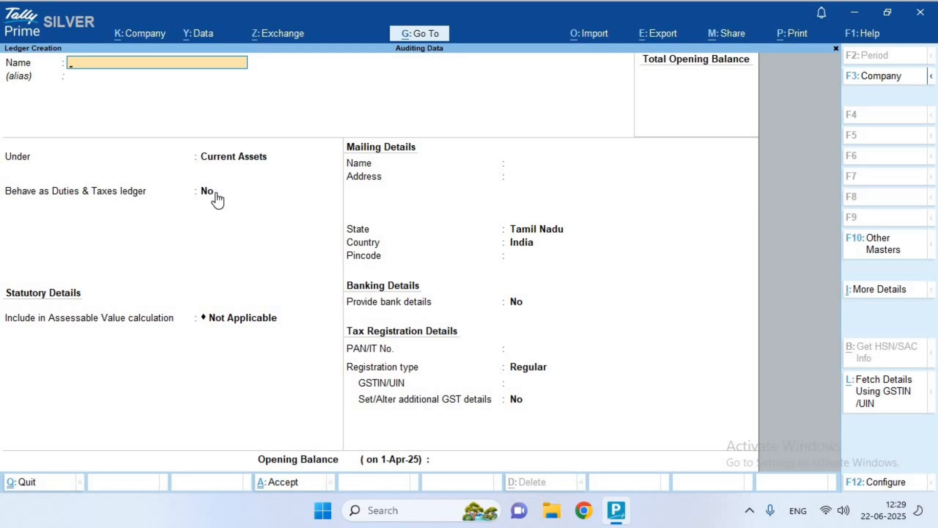
Create 'Output IGST' under Duties & Taxes as a GST ledger with tax type IGST
type("Output IGST")
key("Return")
key("Return")
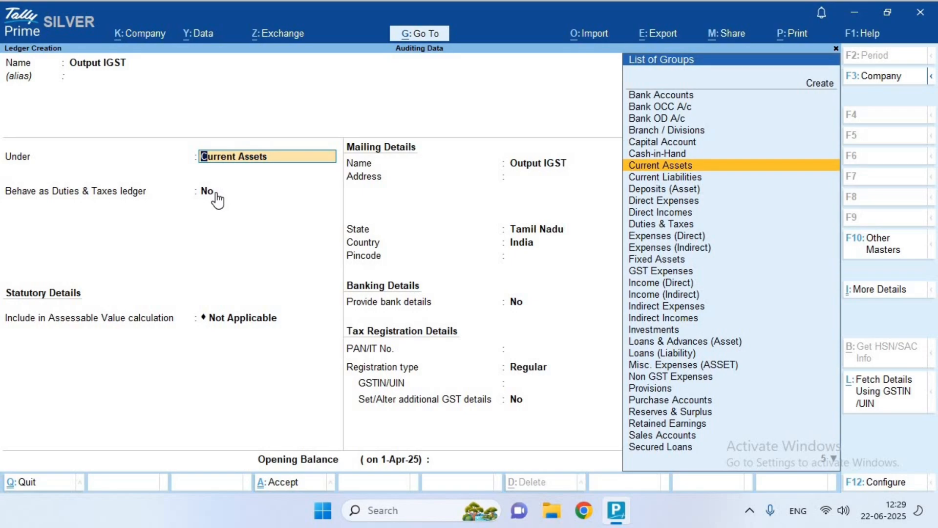
type("Dutie")
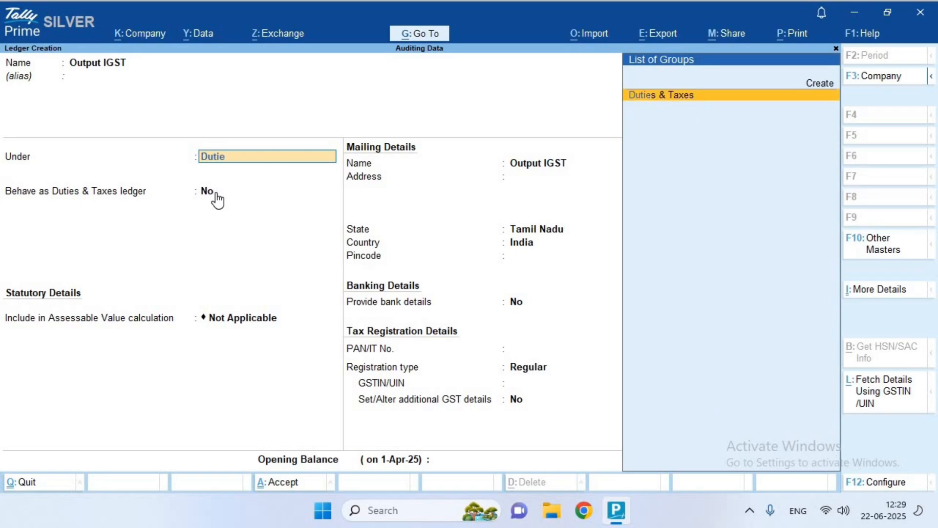
key("Return")
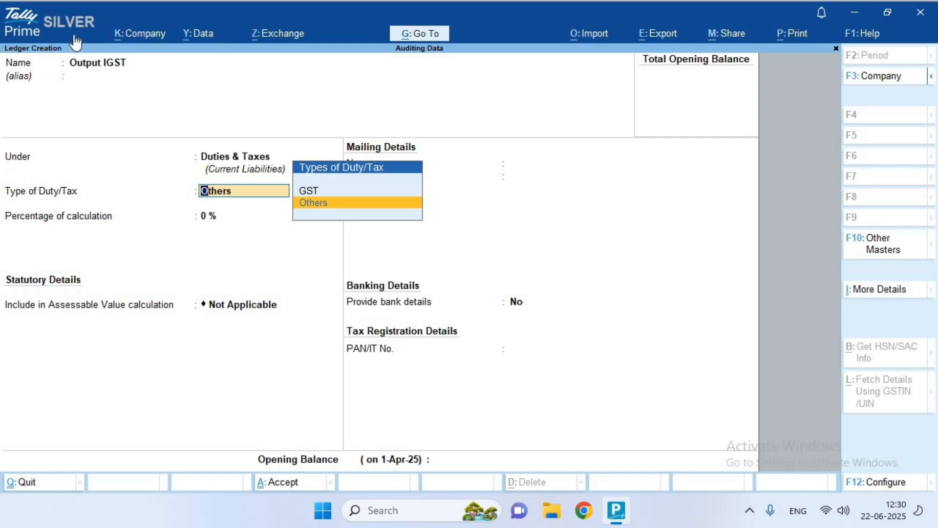
left_click(339, 191)
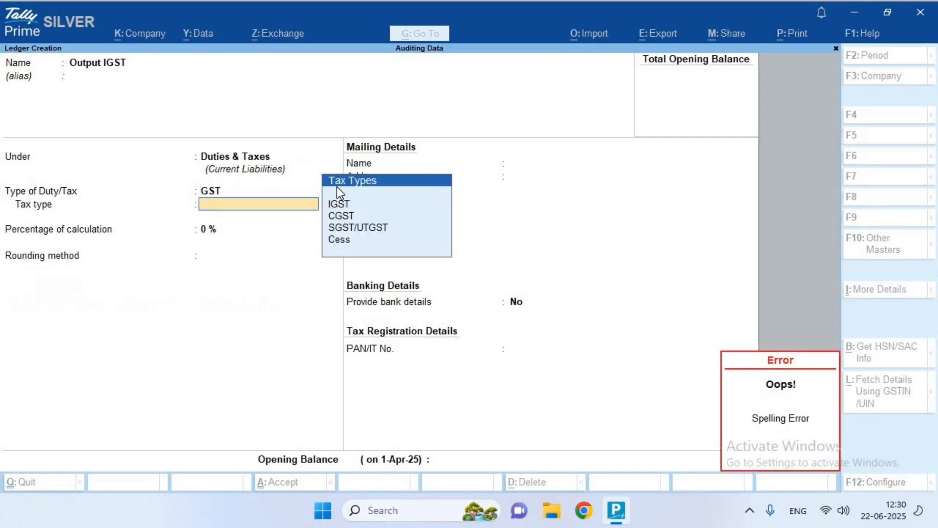
key("Return")
key("Return")
key("Return")
key("Return")
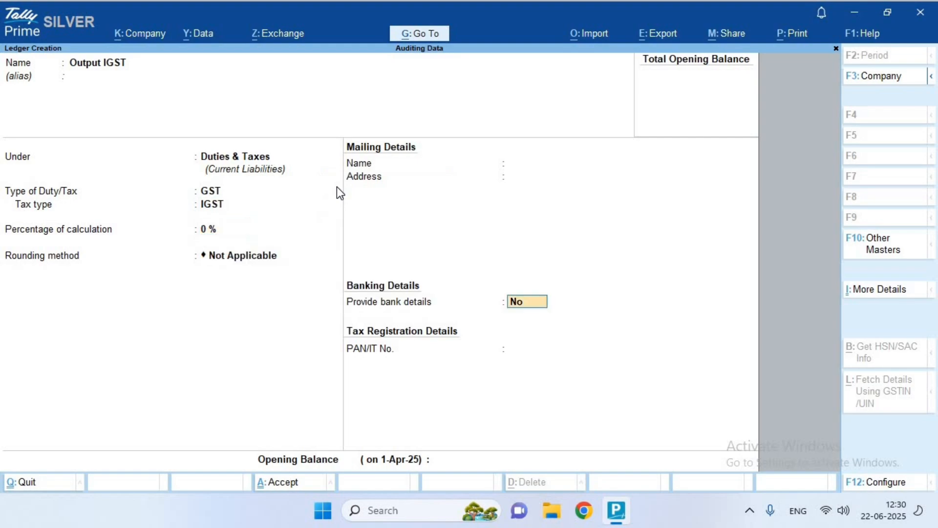
key("Return")
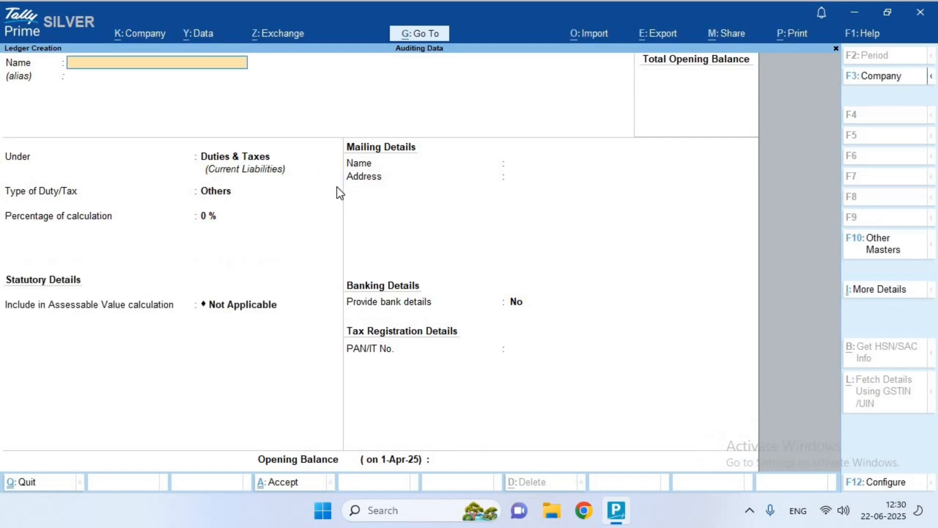
Set up 'Ouput CGST' as a GST duty ledger with tax type CGST
type("Ouput CGST")
key("Return")
key("Return")
key("Return")
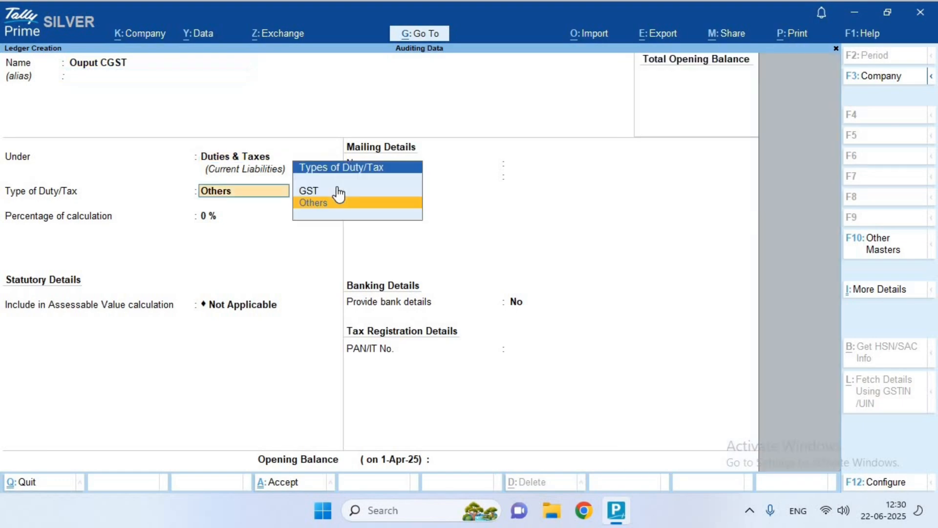
left_click(338, 190)
key("Down")
key("Return")
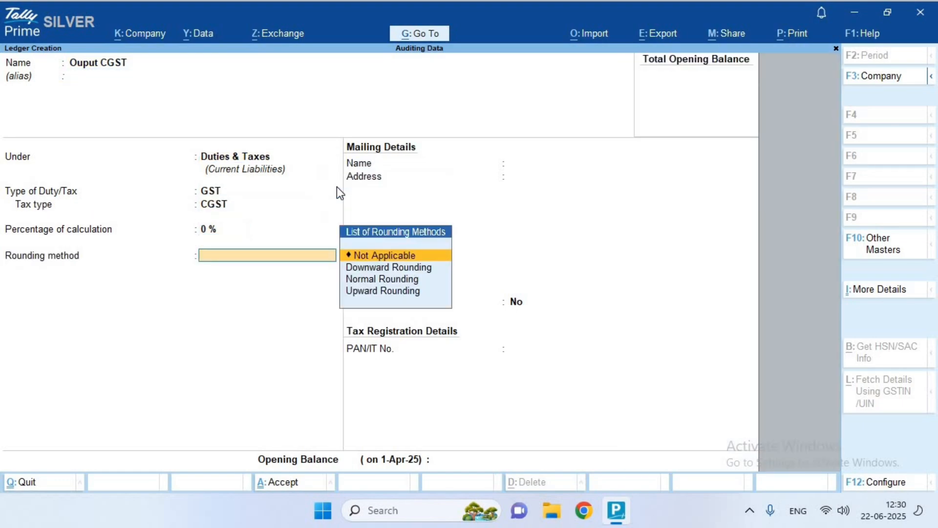
key("Return")
Save Ouput CGST, then create 'Output SGST' with tax type SGST/UTGST and return to Gateway
key("Return")
key("Return")
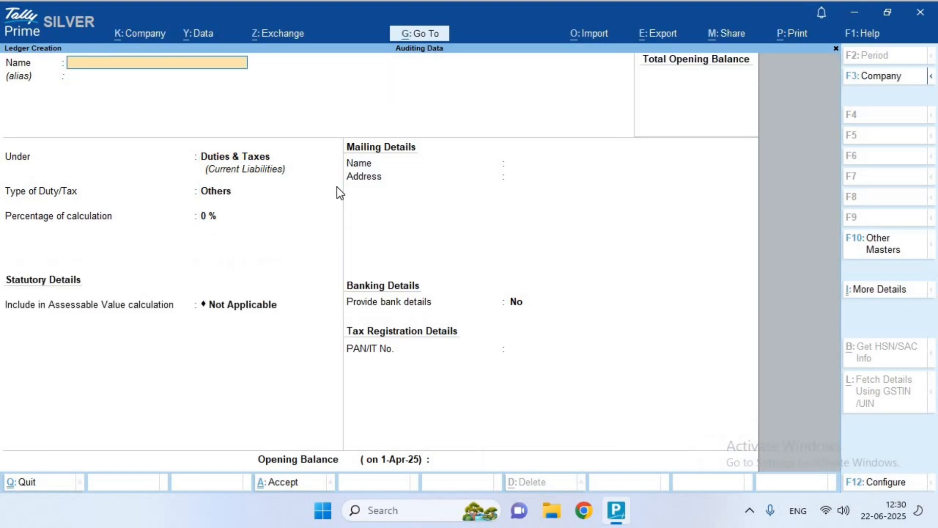
type("Output SGST")
key("Return")
key("Return")
key("Return")
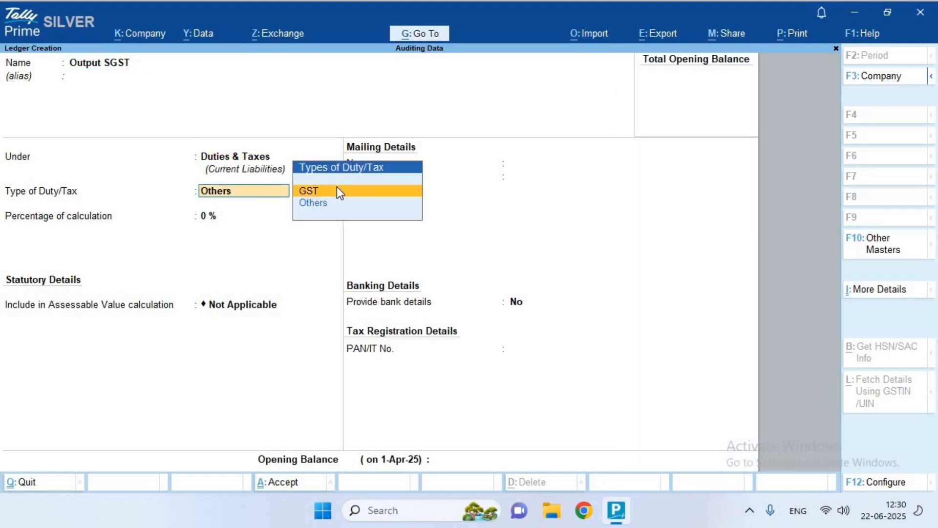
left_click(337, 190)
key("Down")
key("Down")
key("Return")
key("Return")
key("Return")
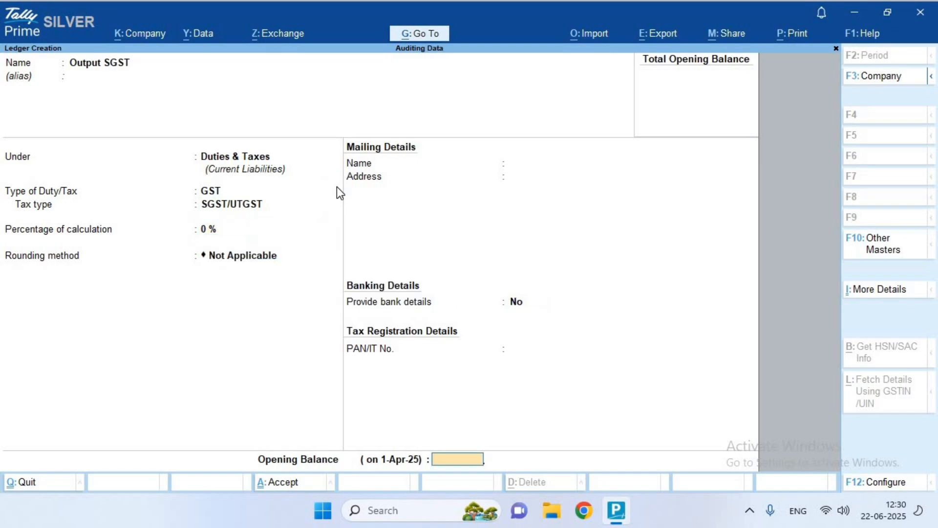
key("Return")
key("Return")
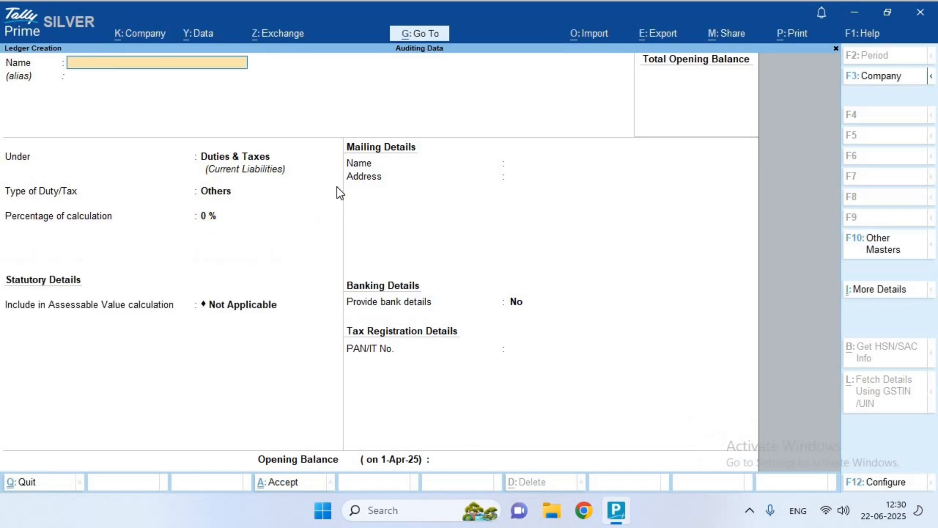
key("Escape")
key("Escape")
key("Escape")
key("Escape")
key("Down")
key("Down")
key("Down")
key("Down")
key("Down")
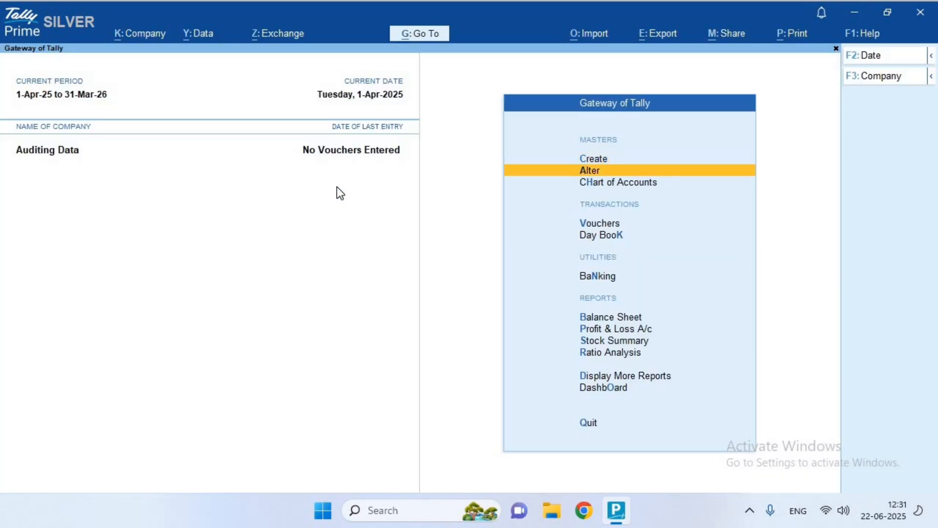
key("Down")
key("Down")
key("Up")
key("Up")
key("Up")
key("Up")
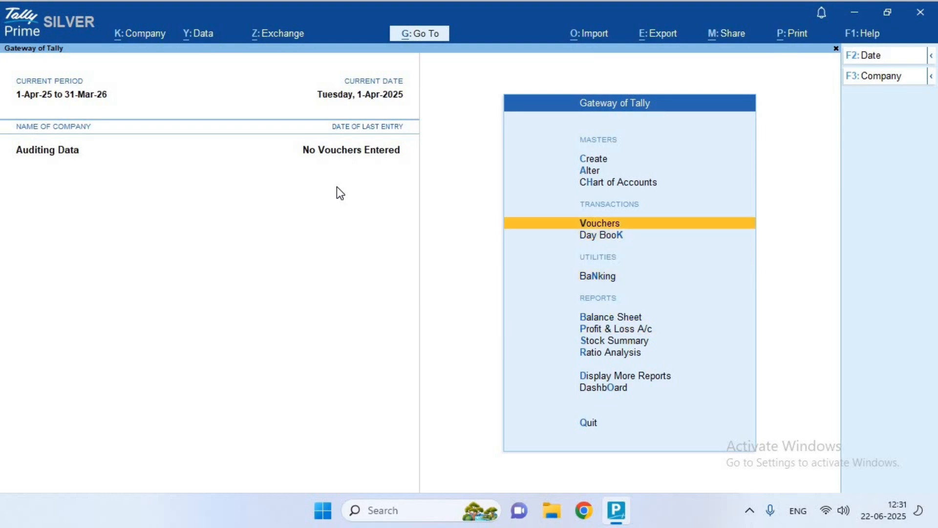
key("Return")
key("Down")
key("Down")
key("Down")
key("Up")
key("Up")
key("Up")
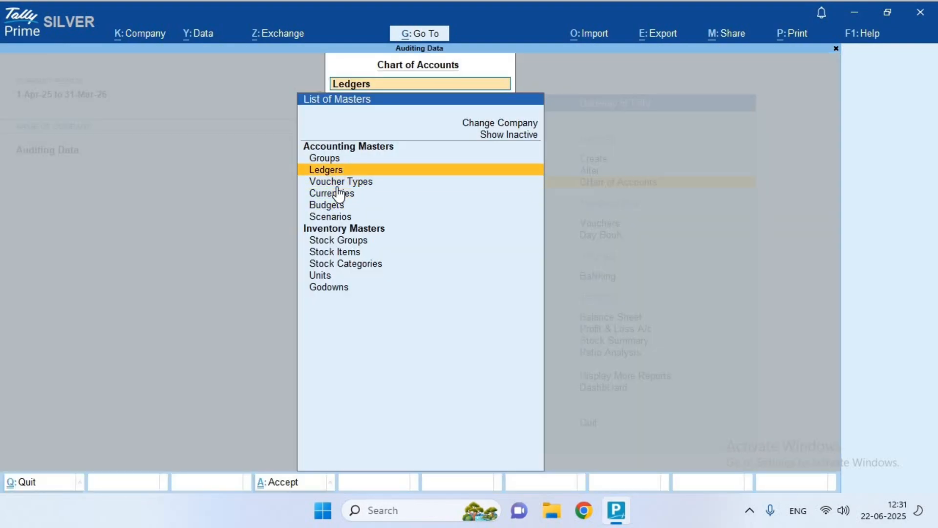
key("Return")
key("Down")
key("Down")
key("Down")
key("Down")
key("Down")
key("Down")
key("Down")
key("Down")
key("Down")
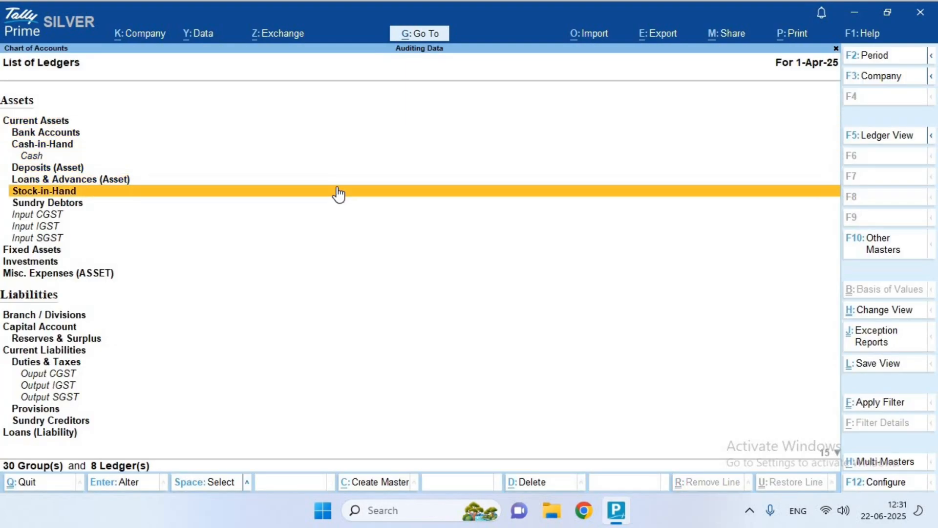
key("Up")
key("Up")
key("Up")
key("Up")
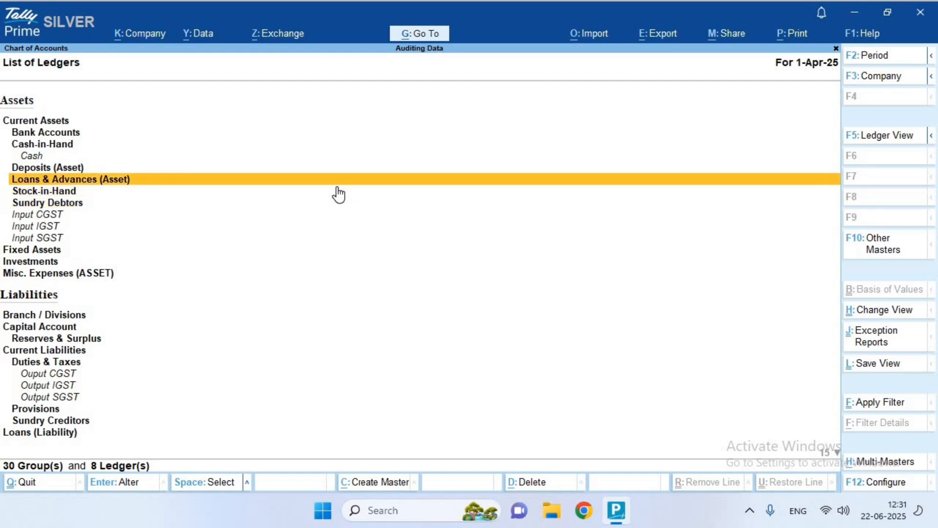
key("Down")
key("Down")
key("Down")
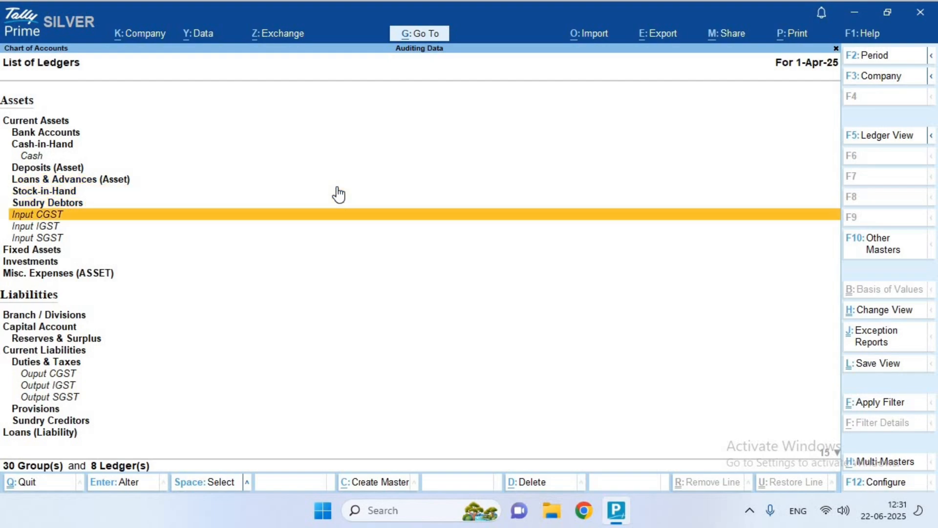
key("Down")
key("Down")
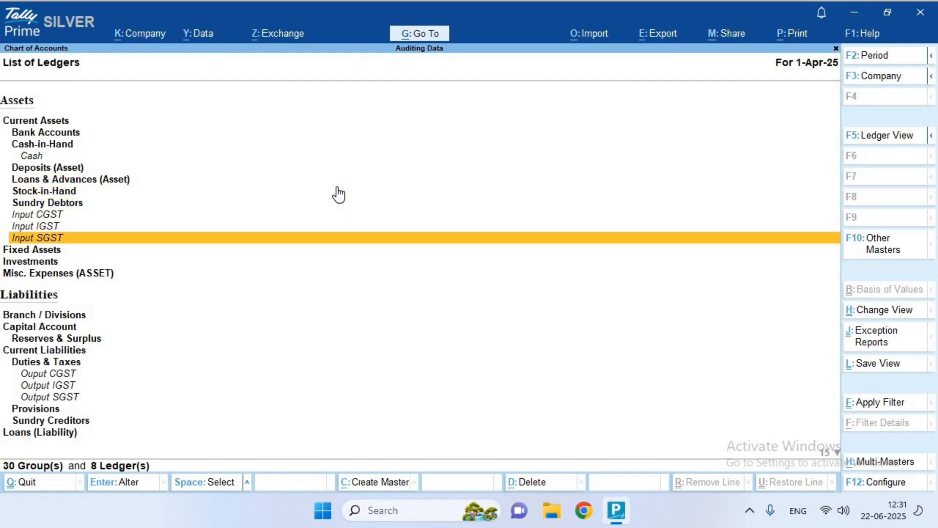
key("Down")
key("Down")
key("Down")
key("Down")
key("Down")
key("Down")
key("Down")
key("Down")
key("Down")
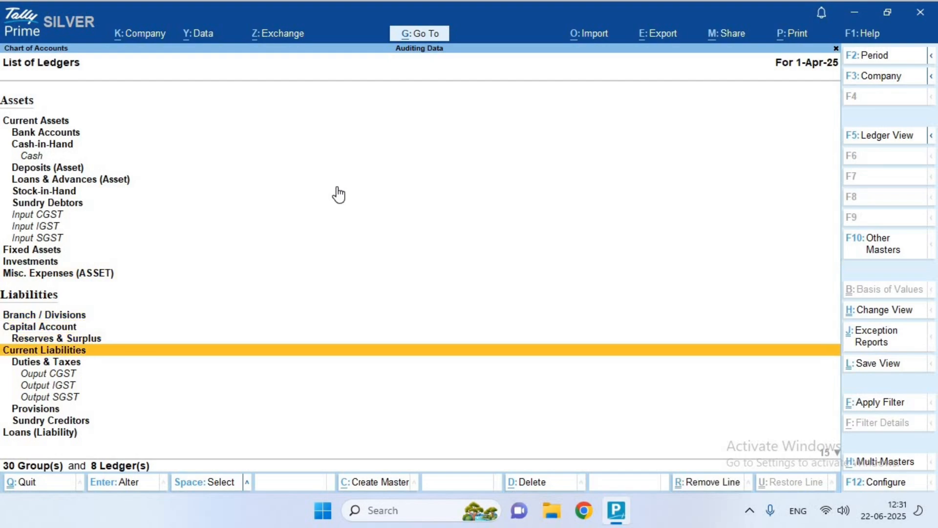
key("Up")
key("Down")
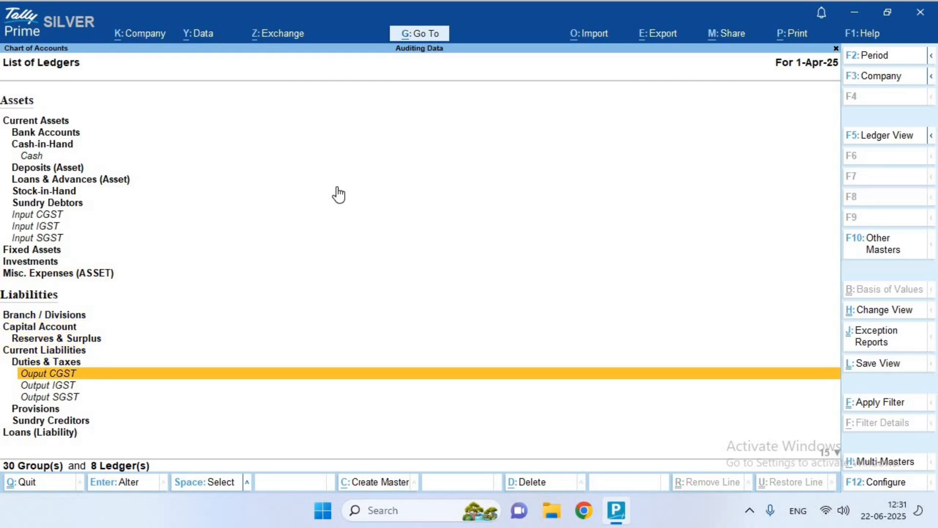
key("Down")
key("Down")
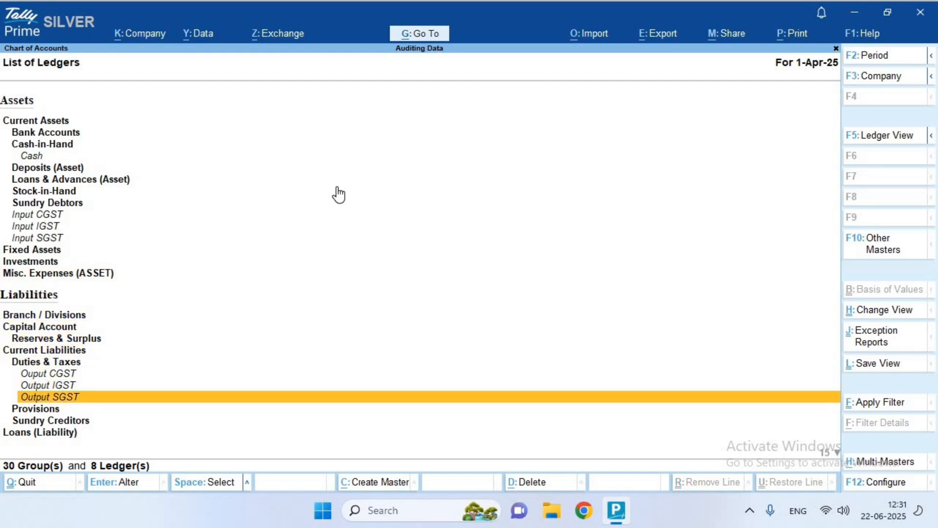
key("Down")
key("Up")
key("Up")
key("Up")
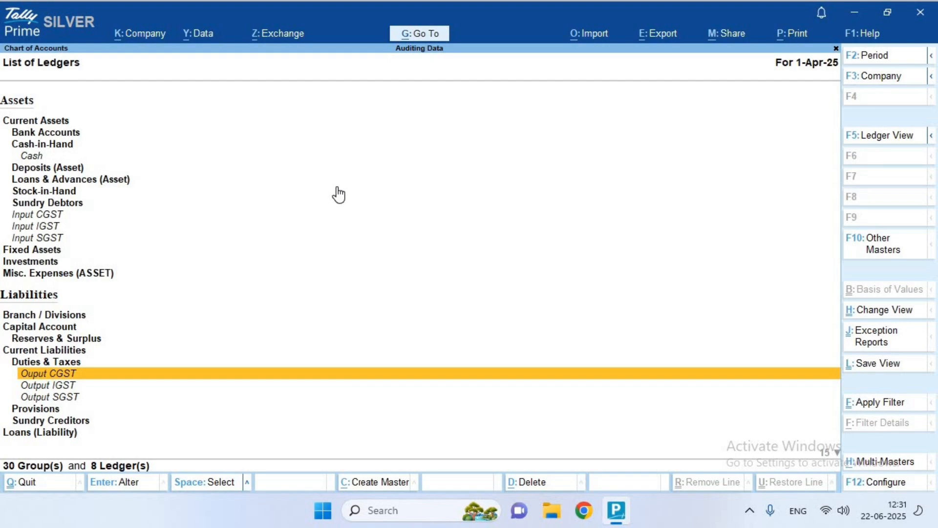
key("Escape")
key("Escape")
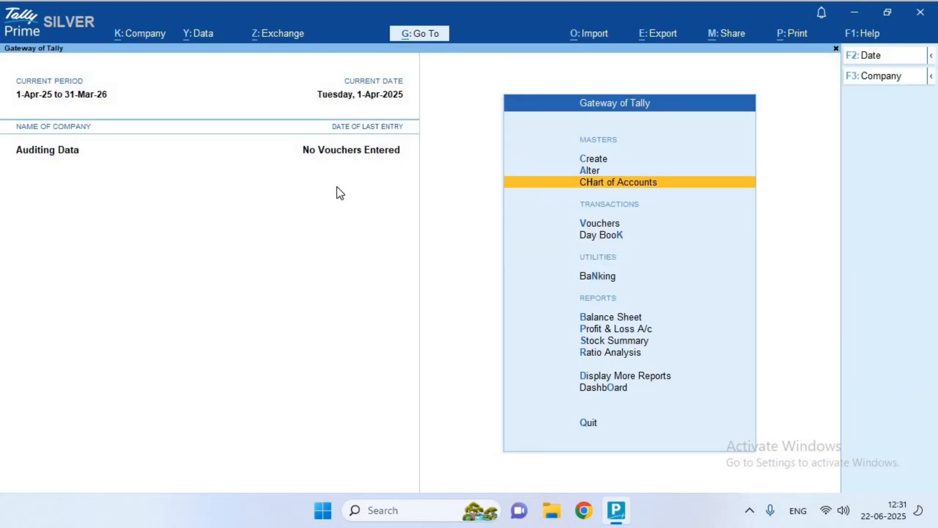
Start a new ledger from Create > Ledger at the Gateway of Tally
key("Up")
key("Up")
key("Down")
key("Up")
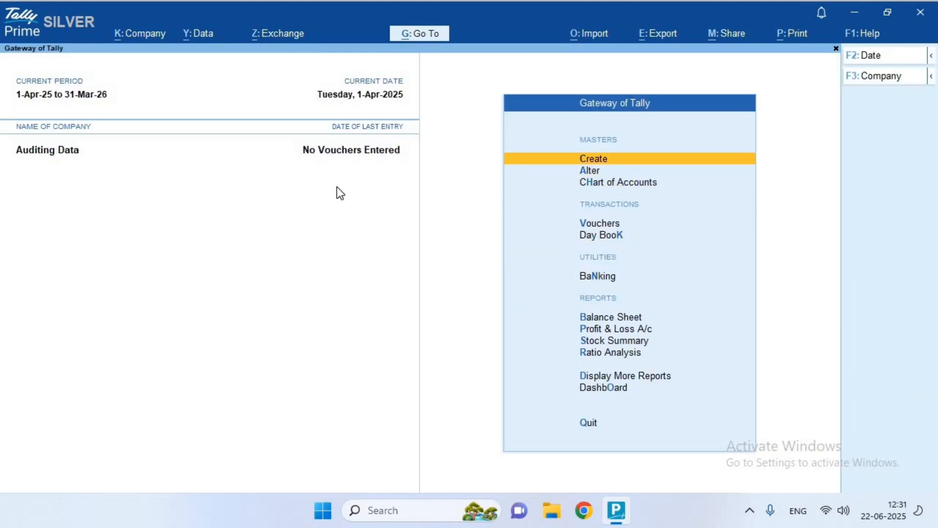
key("Return")
key("Down")
key("Return")
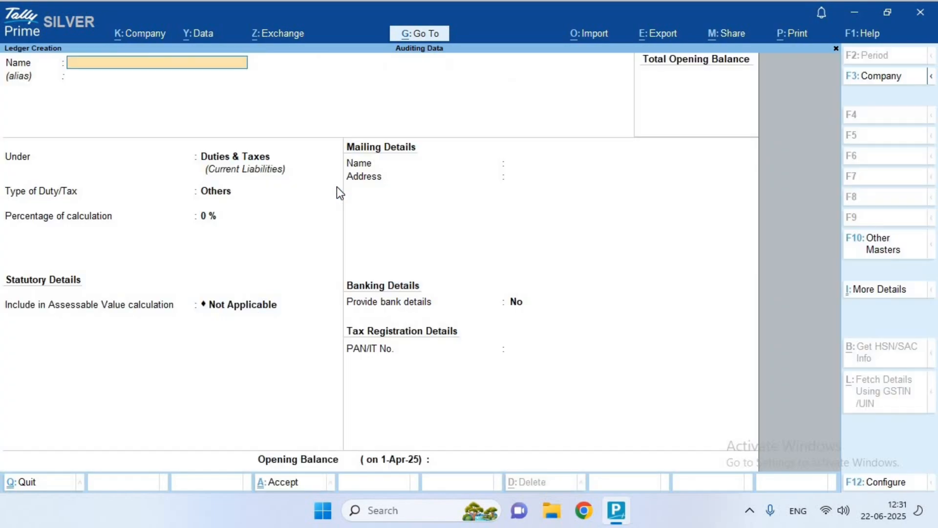
Name it 'Purchase' under Purchase Accounts, keep GST details as per company, and choose Goods supply
type("Purchase")
key("Return")
key("Return")
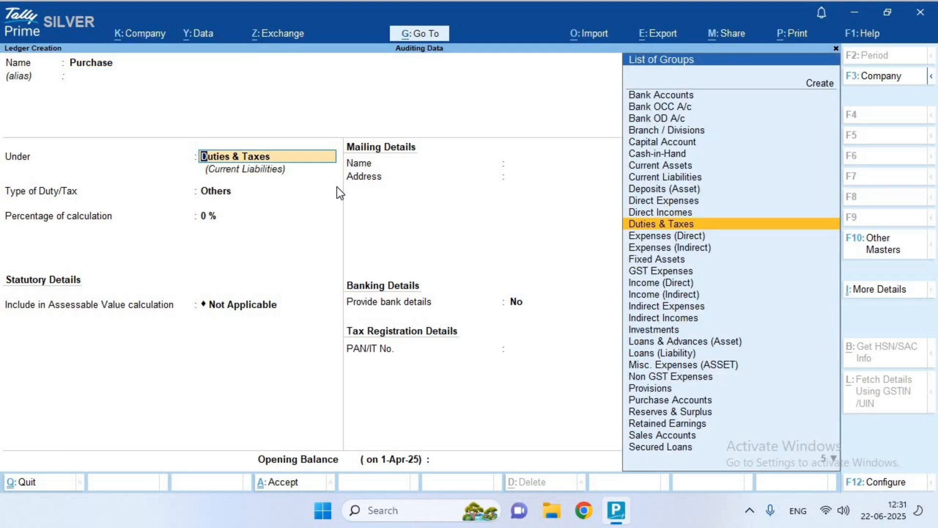
type("Pur")
key("Return")
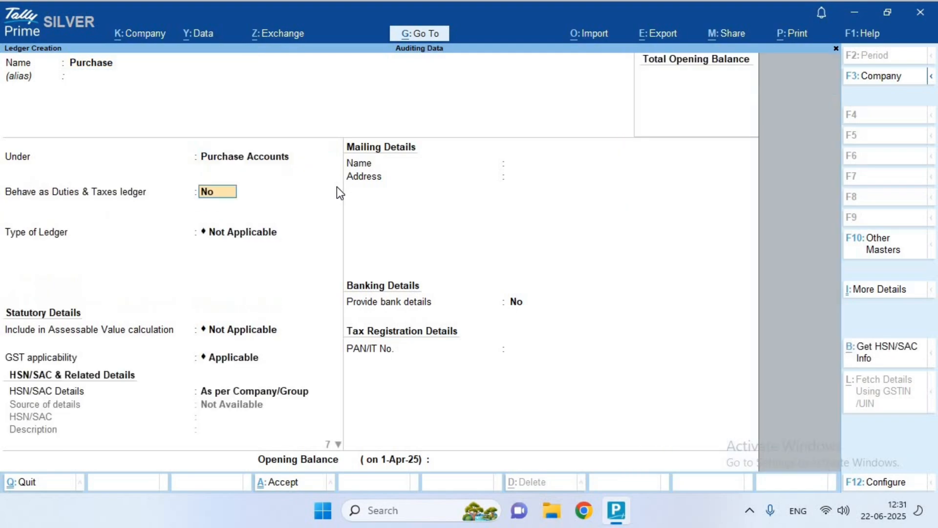
key("Return")
key("Return")
key("Return")
key("Return")
key("Return")
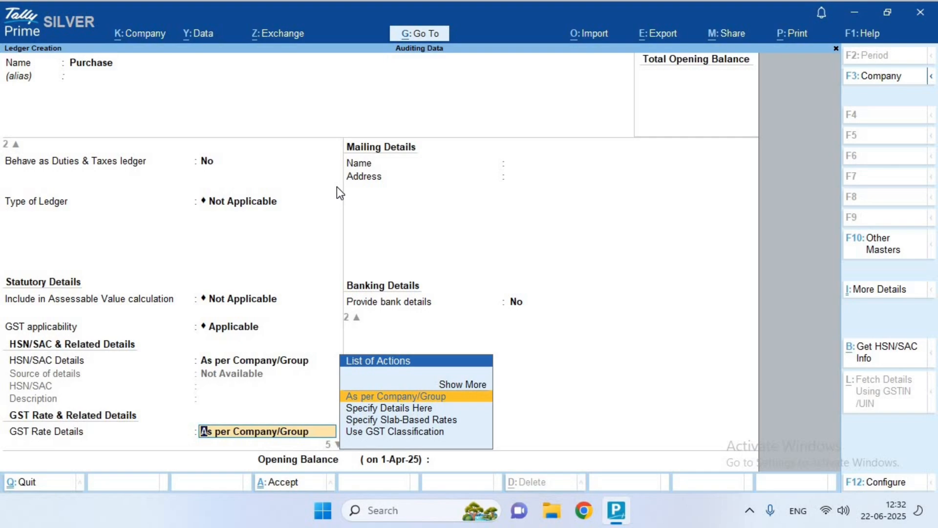
key("Return")
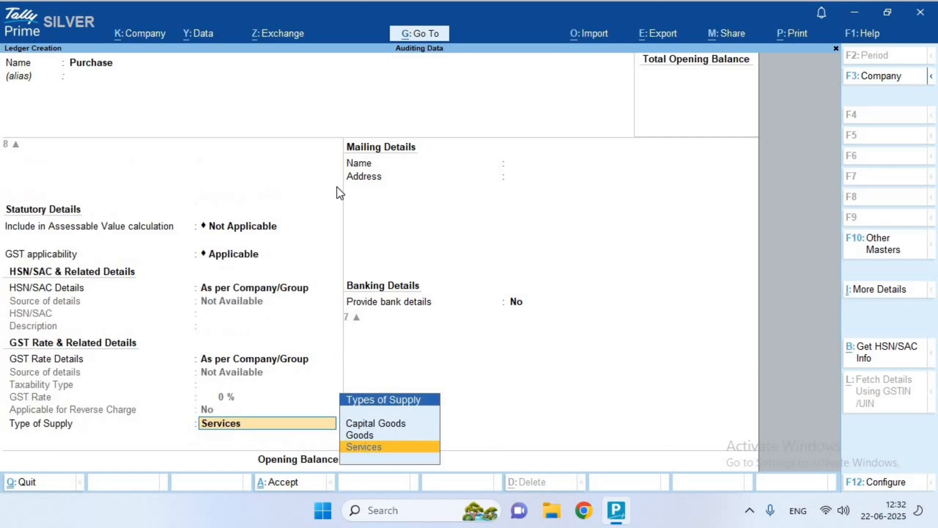
key("Up")
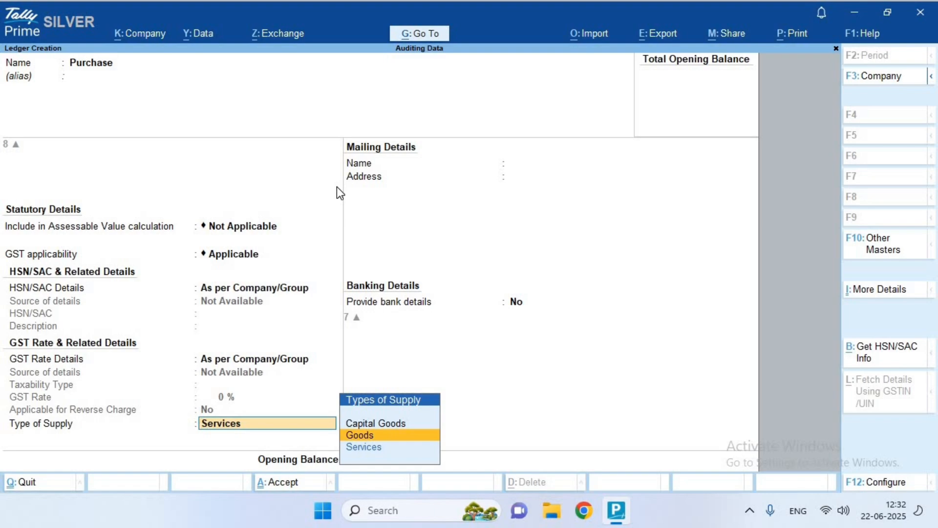
key("Return")
key("Return")
key("Return")
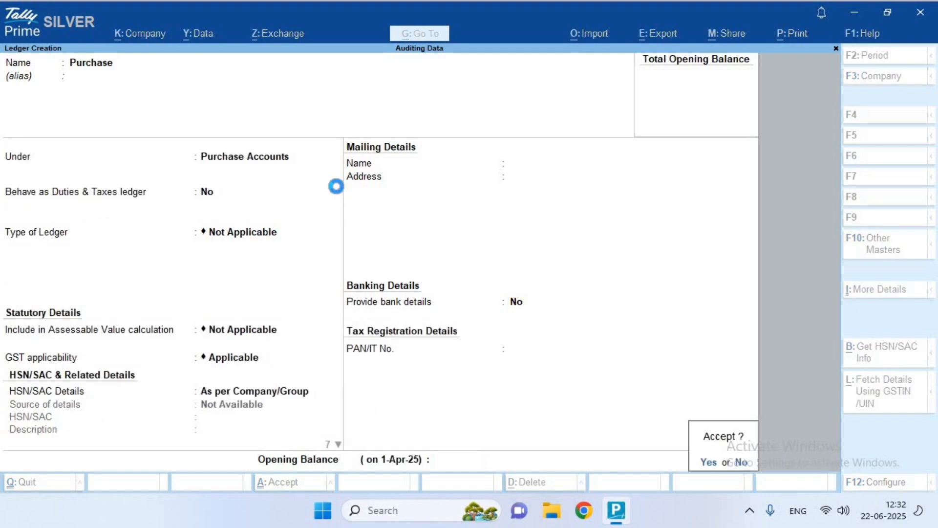
key("Return")
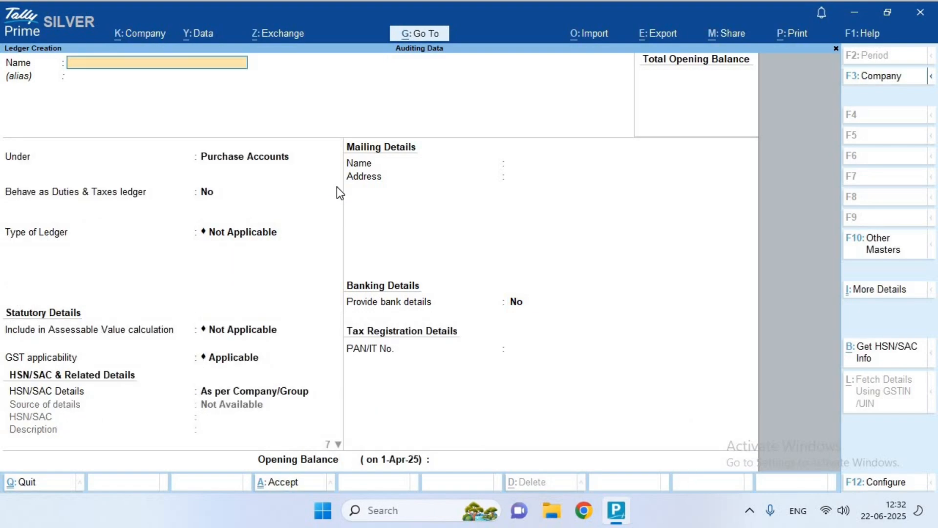
Create the 'Sales' ledger under Sales Accounts with Goods as supply type, then exit to Gateway
type("Sales")
key("Return")
key("Return")
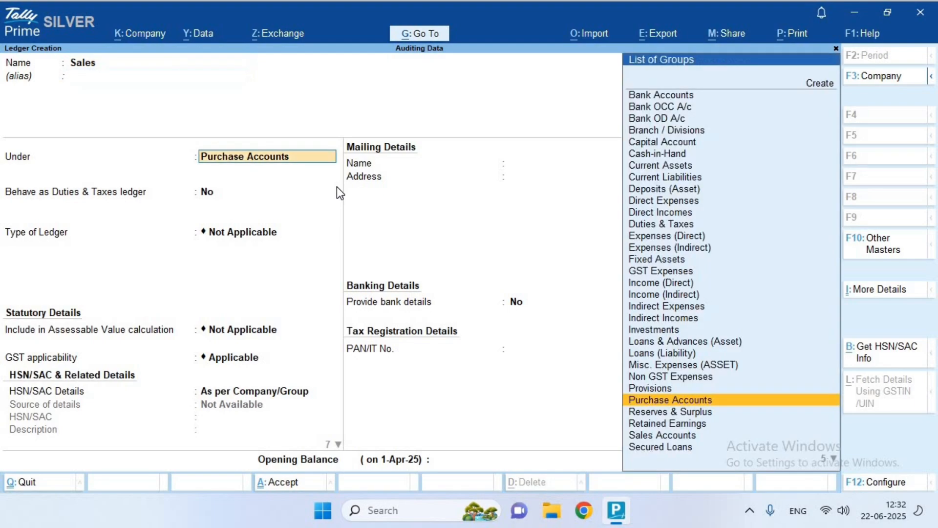
type("sa")
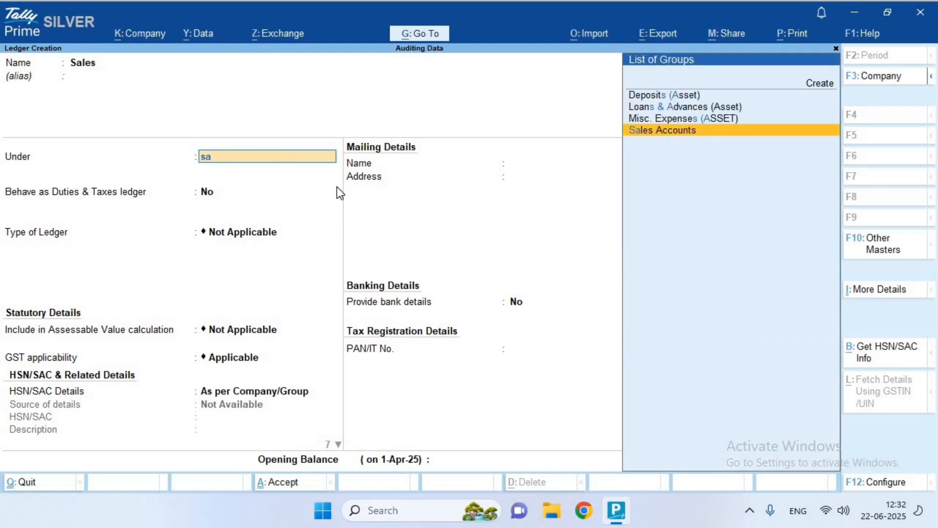
key("Return")
key("Return")
key("Return")
key("Return")
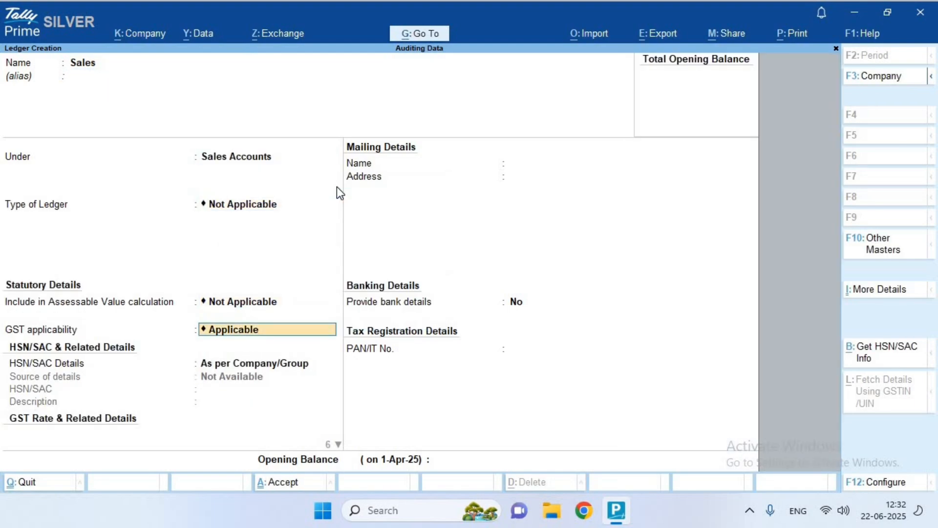
key("Return")
key("Up")
key("Return")
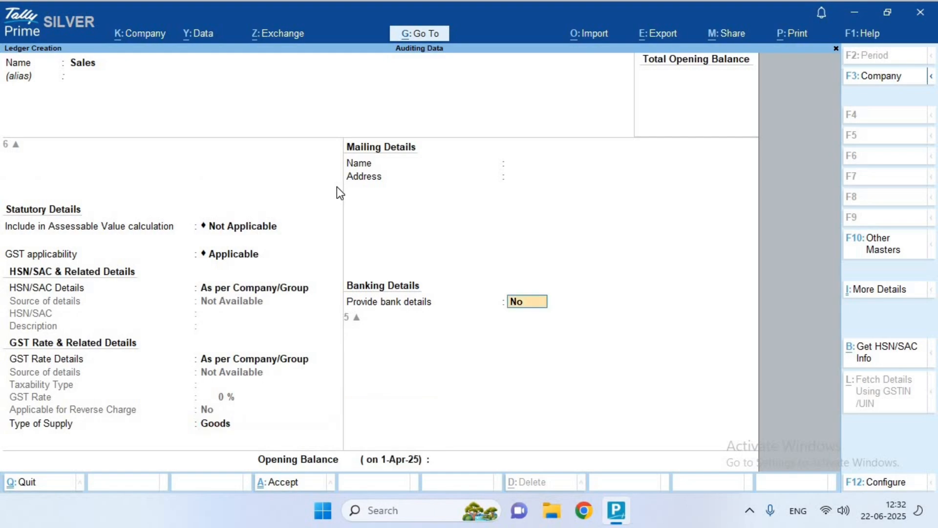
key("Return")
key("Return")
key("Return")
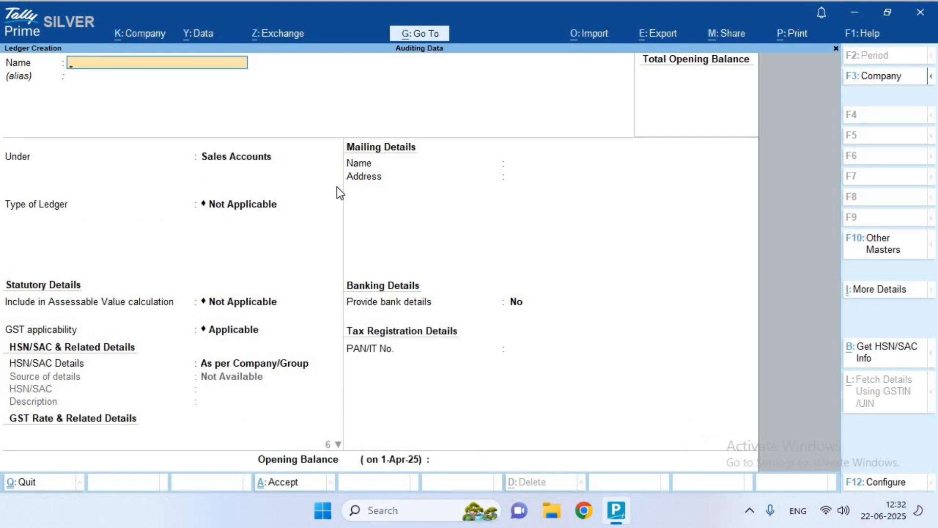
key("Escape")
key("Escape")
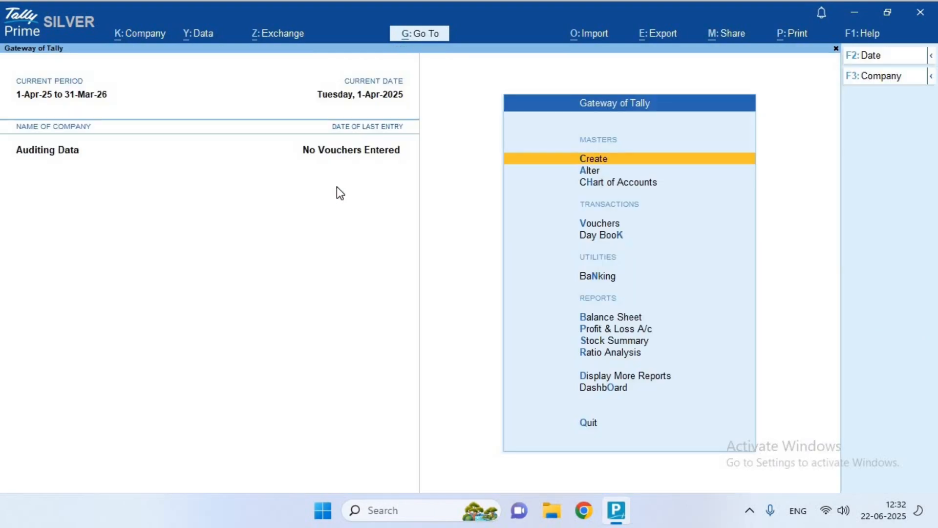
Open the Purchase ledger in Alter, review its GST fields, and quit without saving
key("Down")
key("Down")
key("Down")
key("Up")
key("Return")
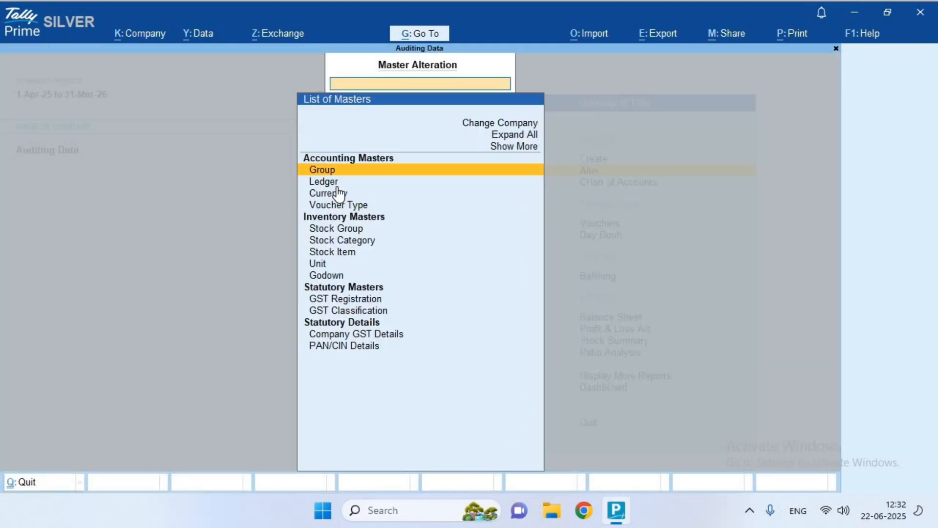
key("Up")
key("Return")
key("Down")
key("Down")
key("Down")
key("Down")
key("Down")
key("Down")
key("Down")
key("Down")
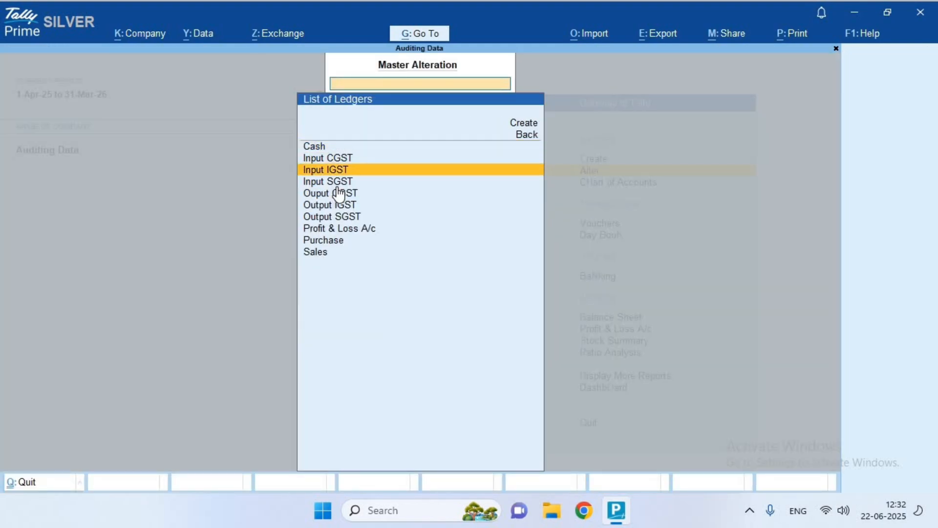
key("Return")
key("Return")
key("Return")
key("Return")
key("Return")
key("Return")
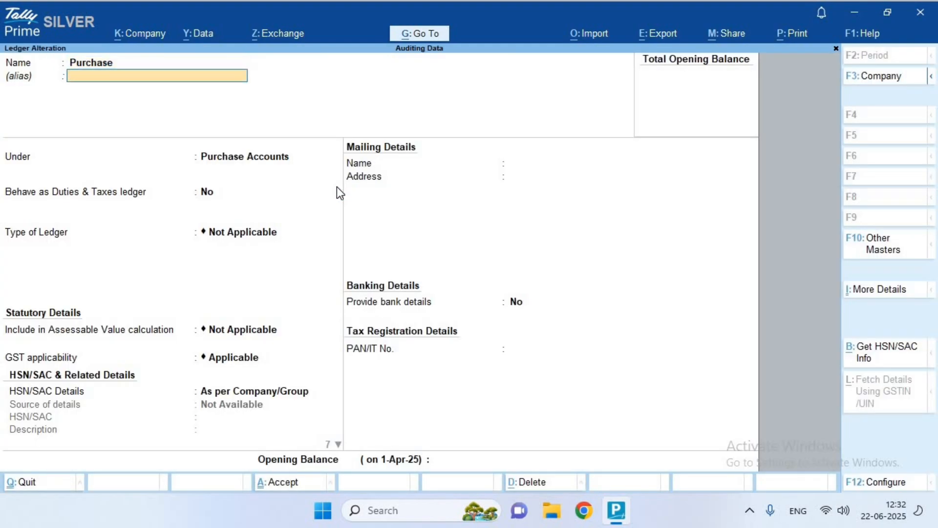
key("Return")
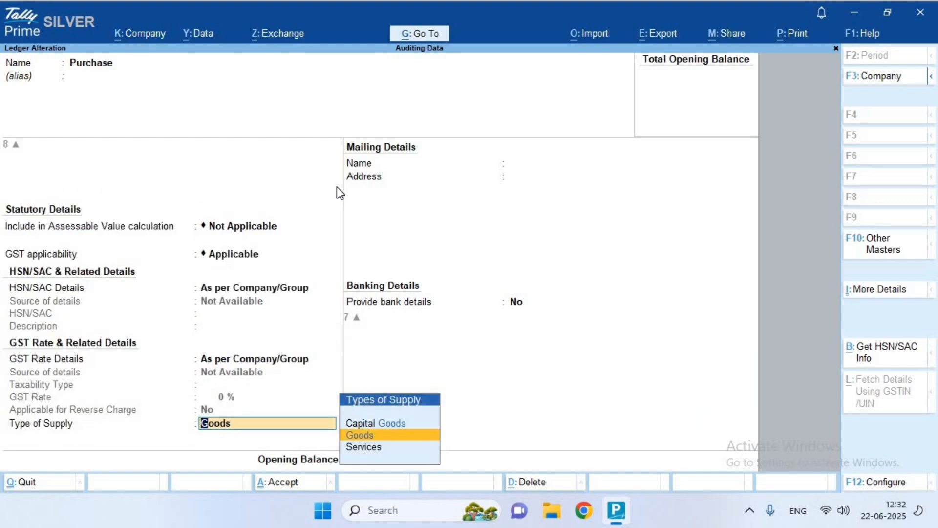
key("BackSpace")
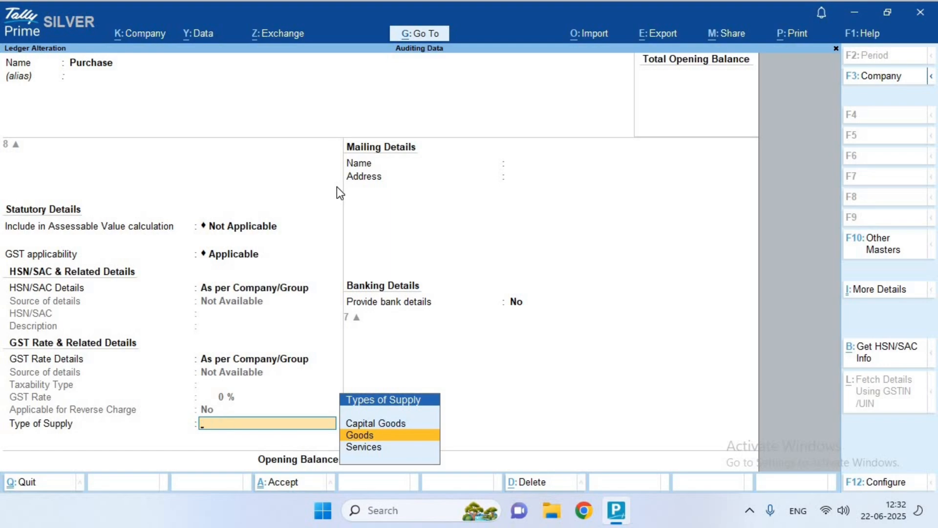
key("Escape")
key("Return")
Return to the Gateway of Tally and select the Alter option again
key("Escape")
key("Escape")
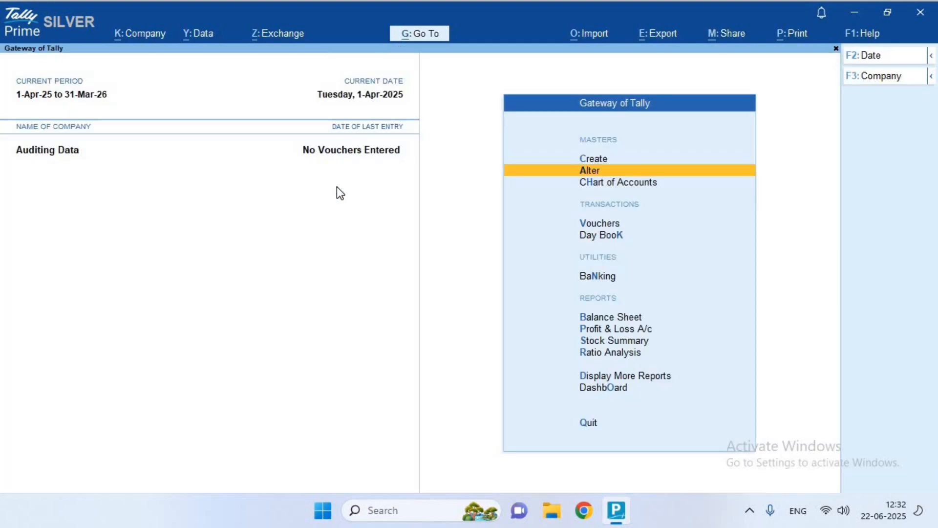
key("Up")
key("Down")
key("Down")
key("Down")
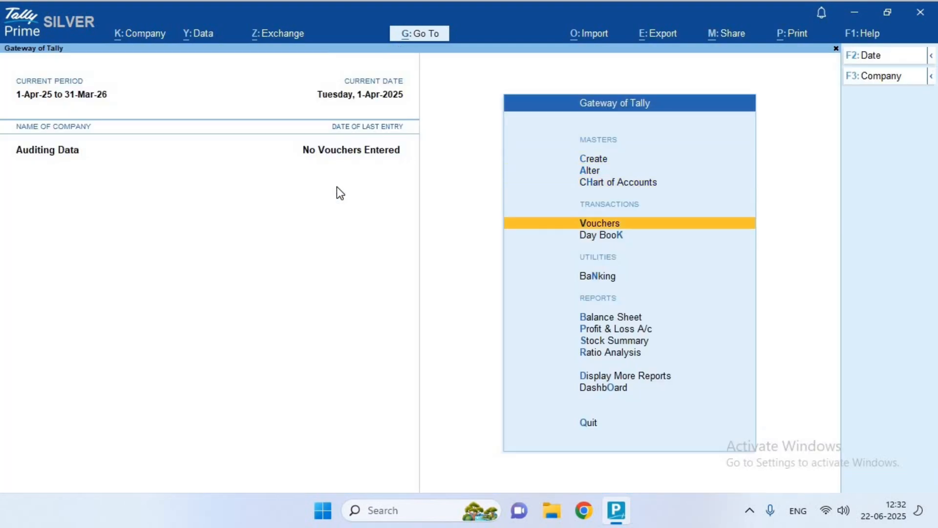
key("Up")
key("Up")
Start a new stock item named Item1
key("Return")
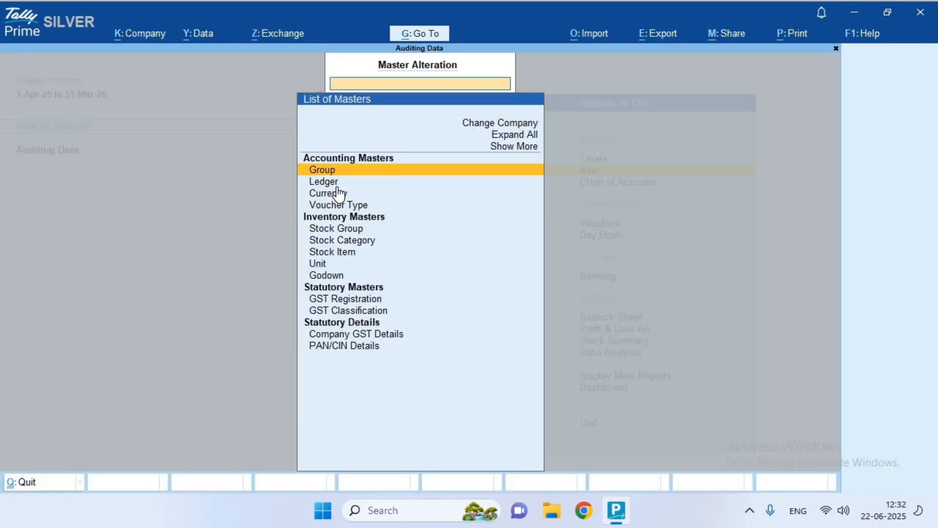
key("Down")
key("Down")
key("Down")
key("Down")
key("Down")
key("Down")
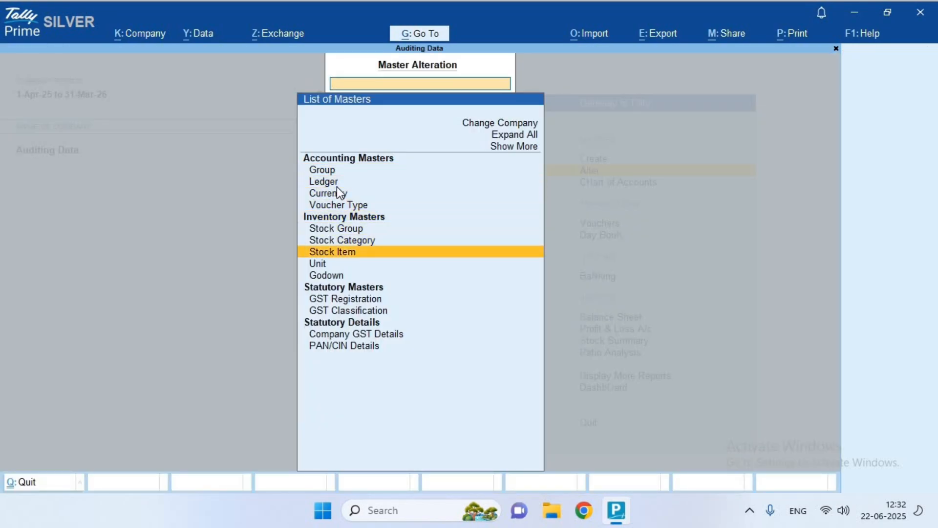
key("Return")
key("Return")
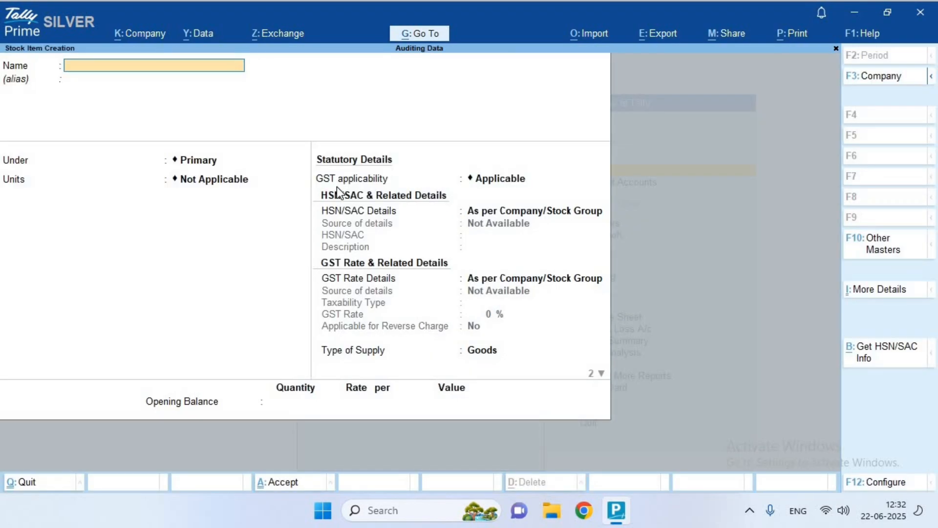
type("Item1")
Create unit NOs (formal name Numbers, UQC NOS-NUMBERS) and assign it to Item1
key("Return")
key("Return")
key("Return")
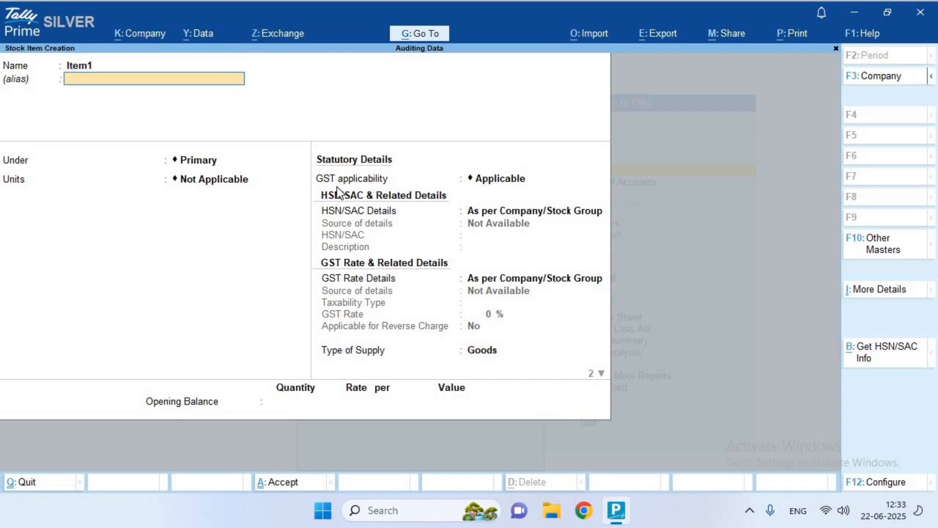
key("Up")
key("Return")
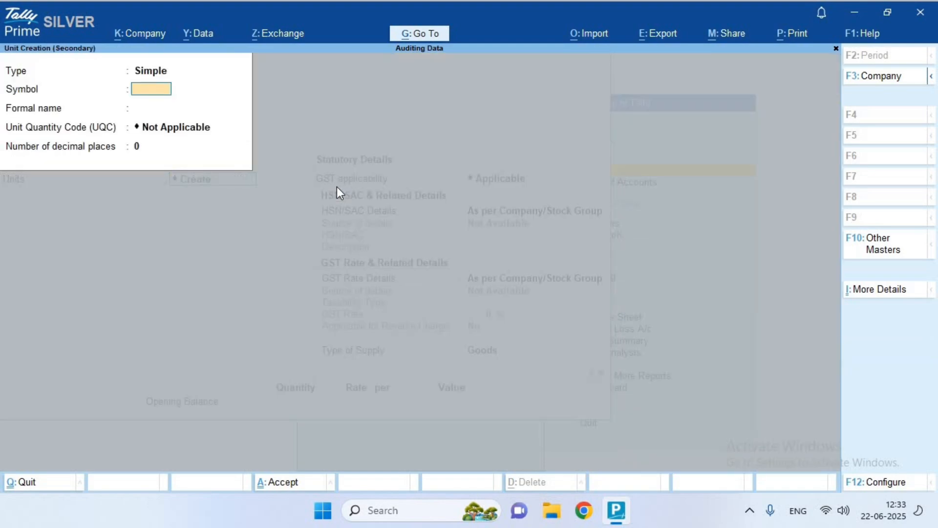
type("NOs")
key("Return")
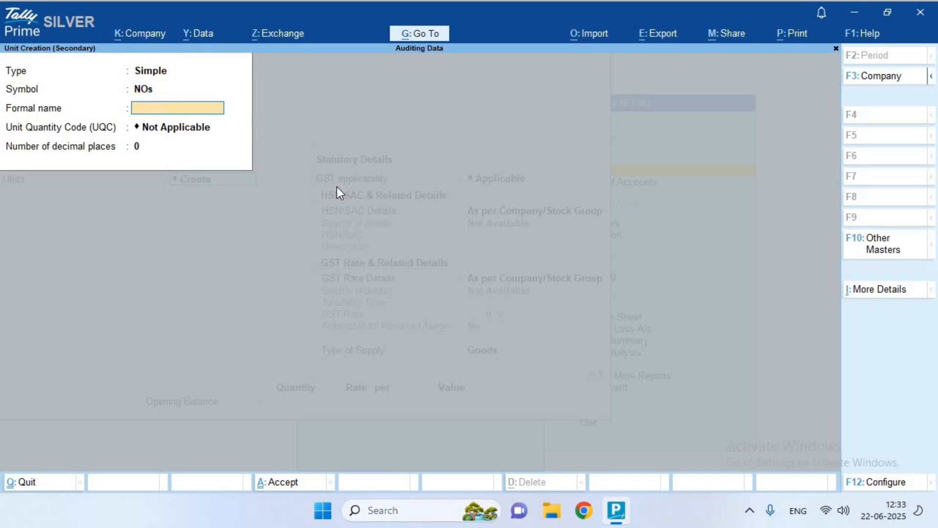
type("Numbers")
key("Return")
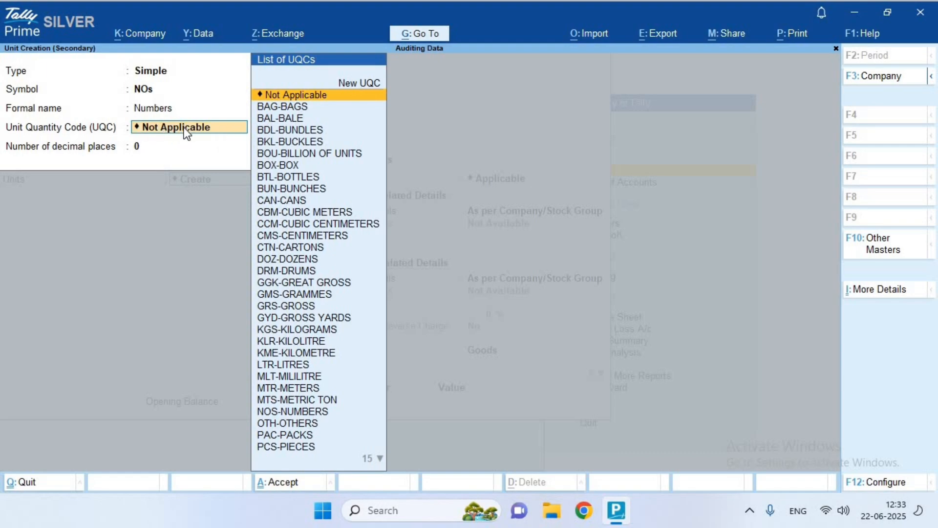
type("n")
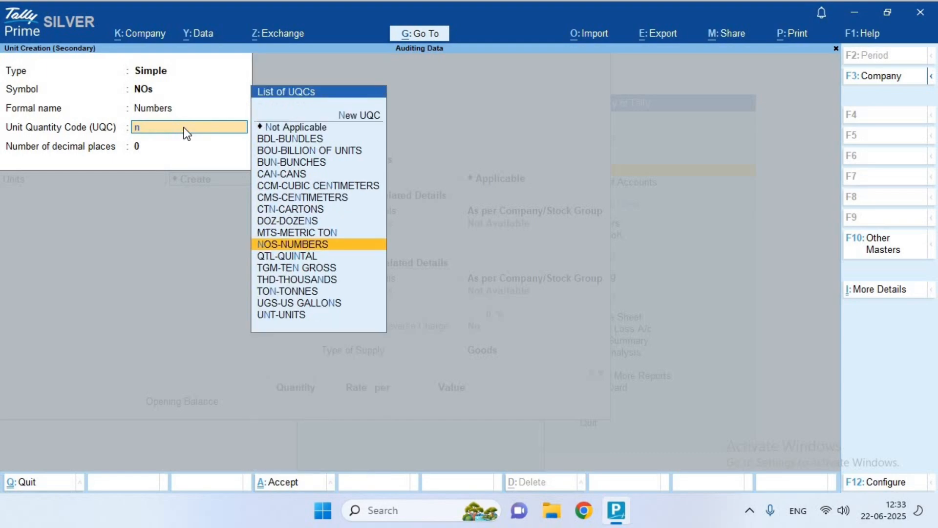
type("o")
key("Return")
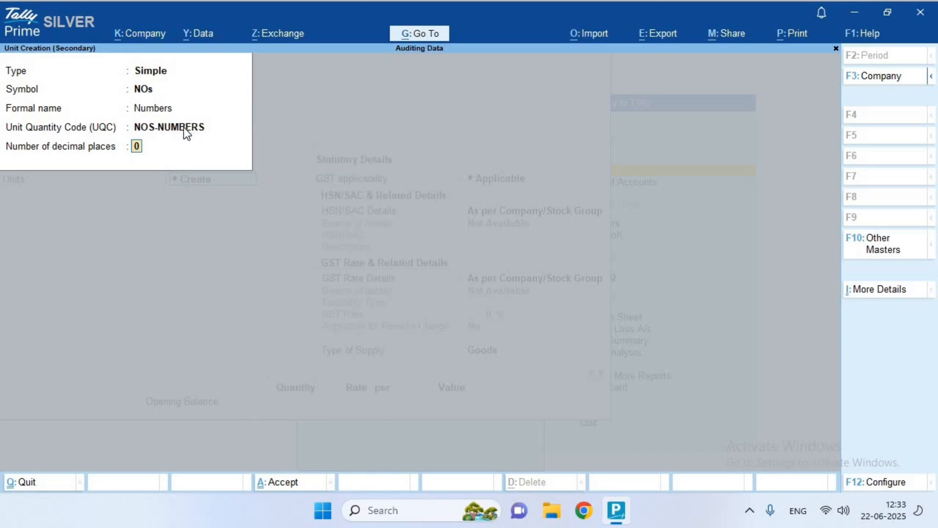
key("Return")
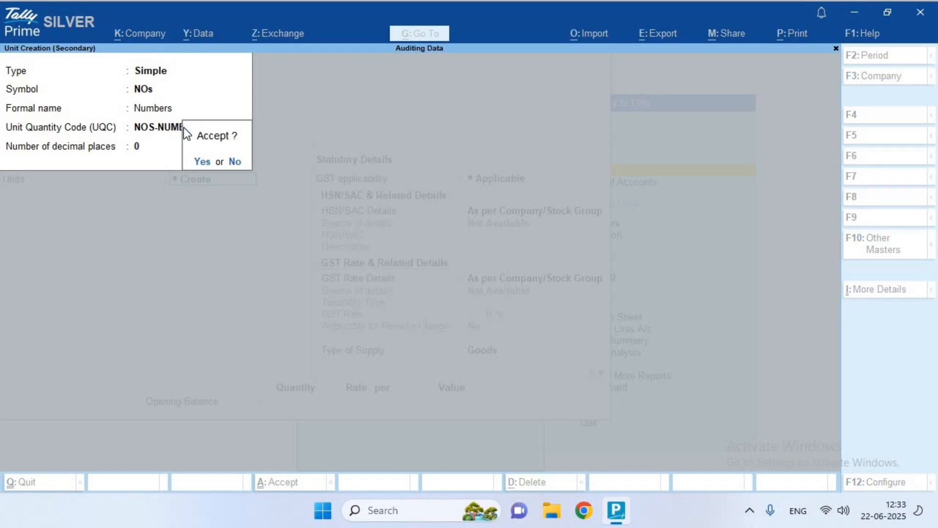
key("Return")
key("Return")
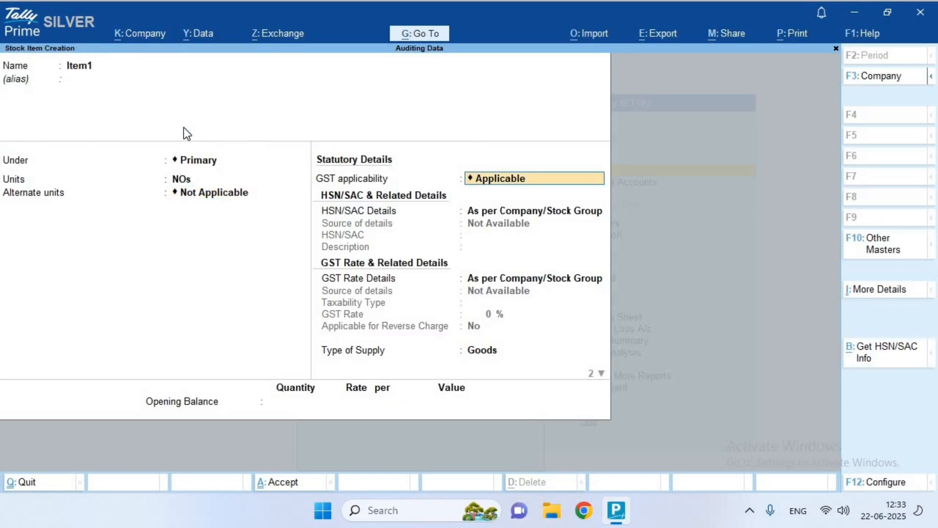
key("Return")
Specify HSN/SAC code 895621 for Item1
key("Down")
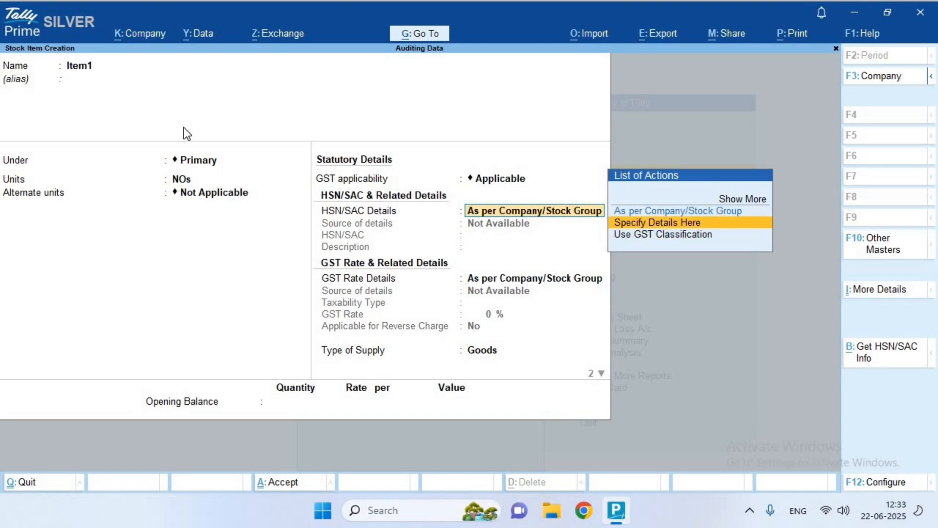
key("Return")
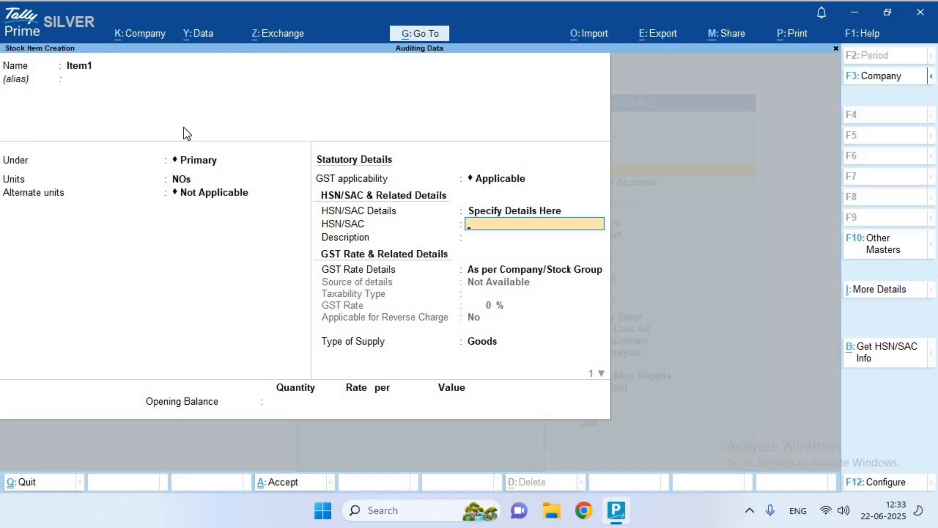
type("895621")
key("Return")
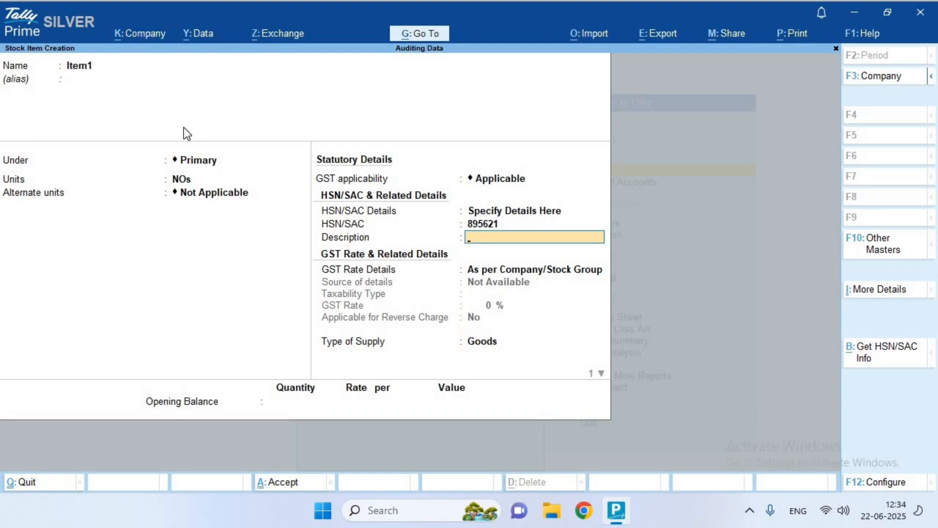
key("Return")
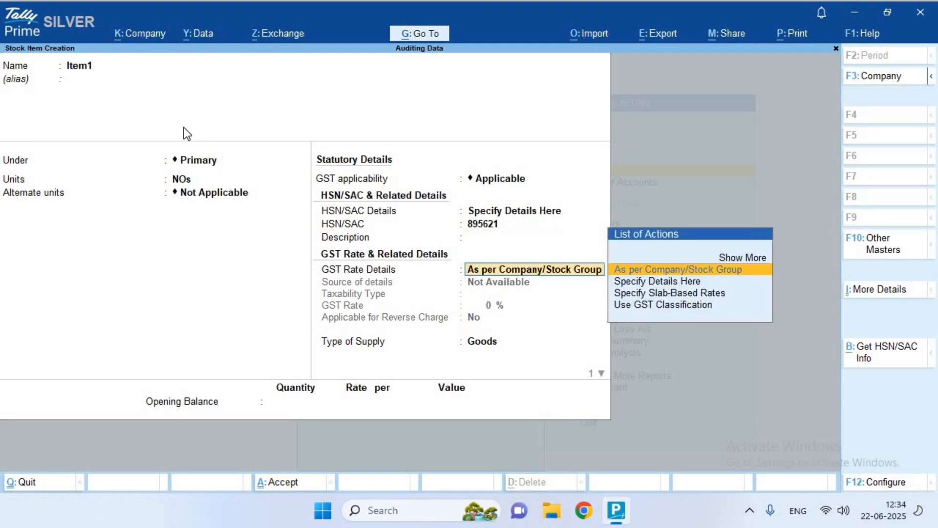
Set Item1's GST as Taxable at 28% for Goods, no reverse charge, and save it
key("Down")
key("Return")
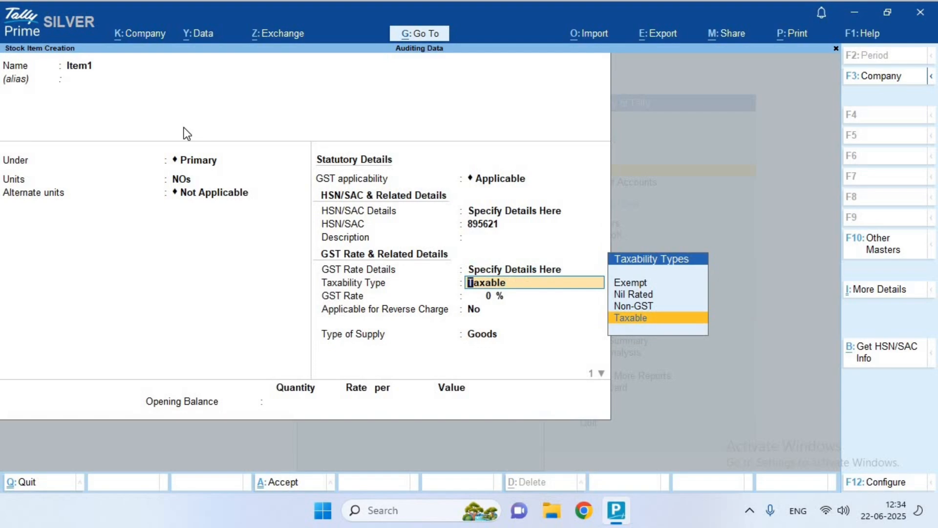
key("Return")
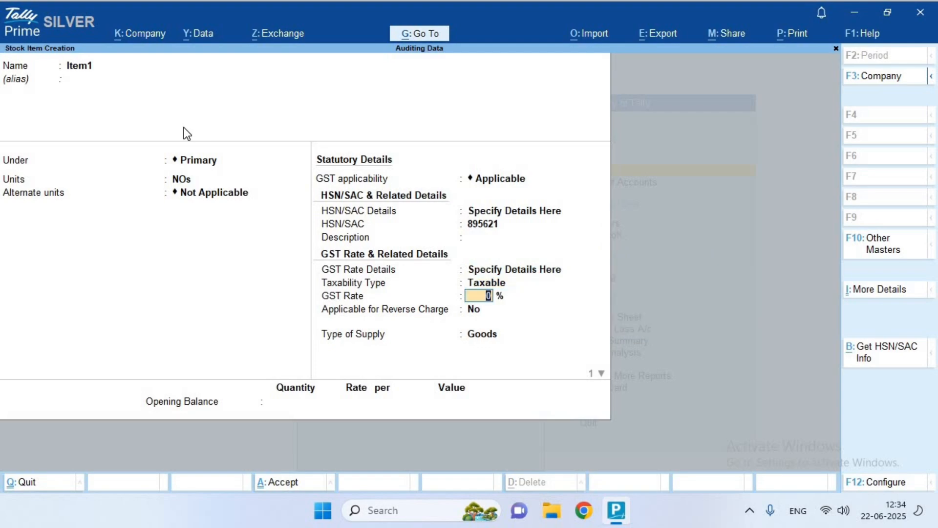
type("28")
key("Return")
key("Return")
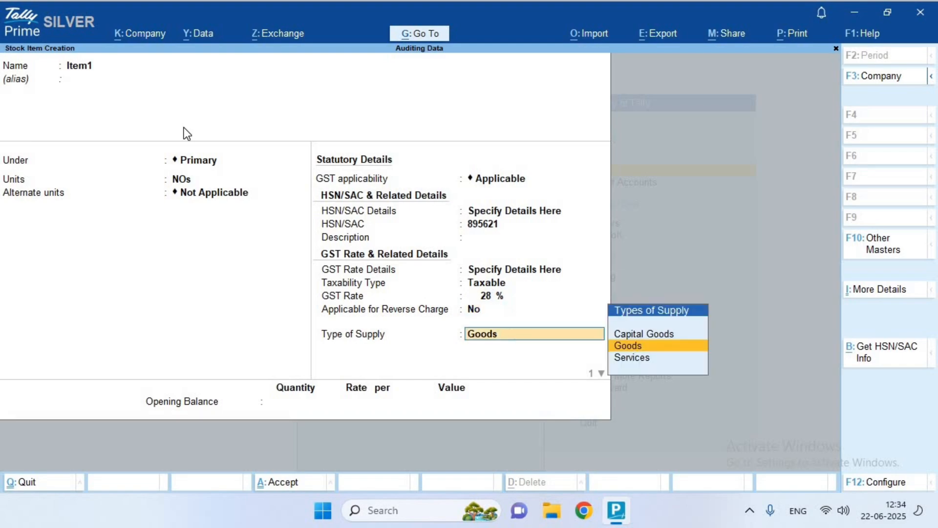
key("Return")
key("Return")
key("Return")
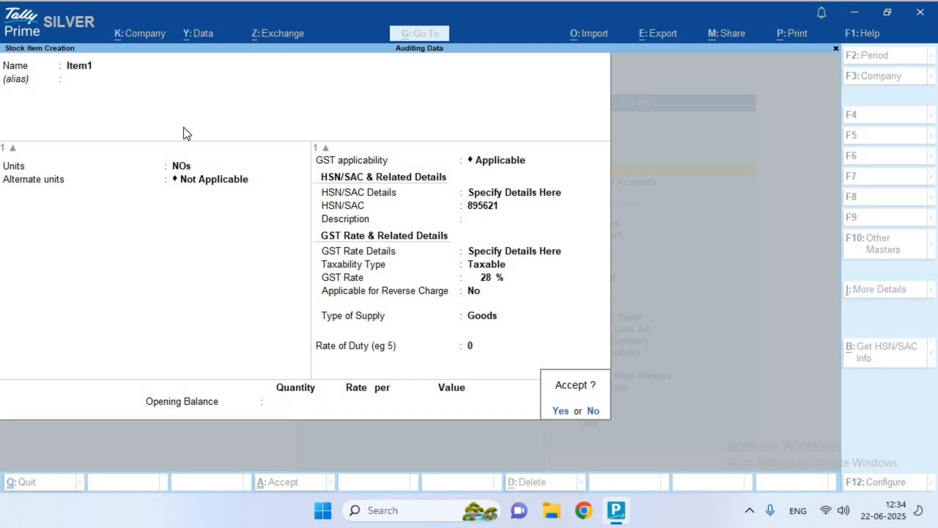
key("Return")
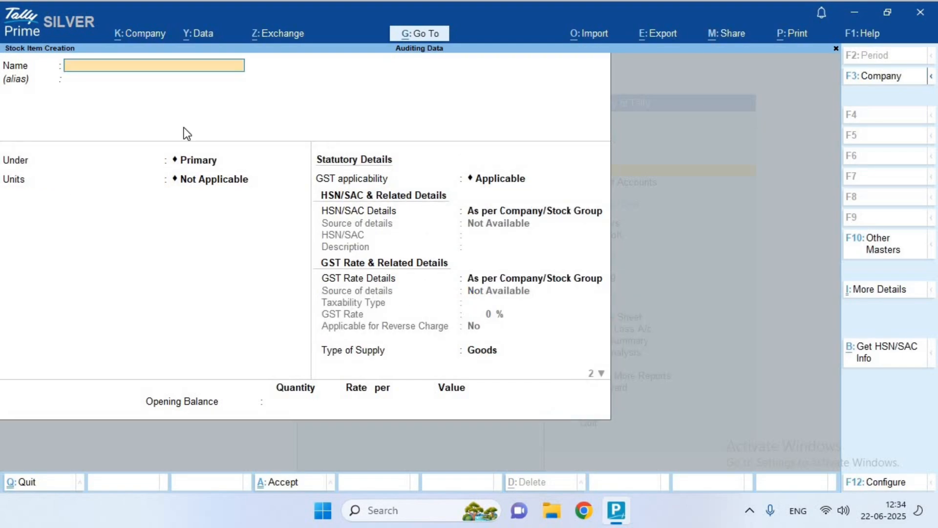
Name the item 'Item 2' and create unit KGs (Kilogram, KGS-KILOGRAMS, 2 decimals)
type("Item 2")
key("Return")
key("Return")
key("Return")
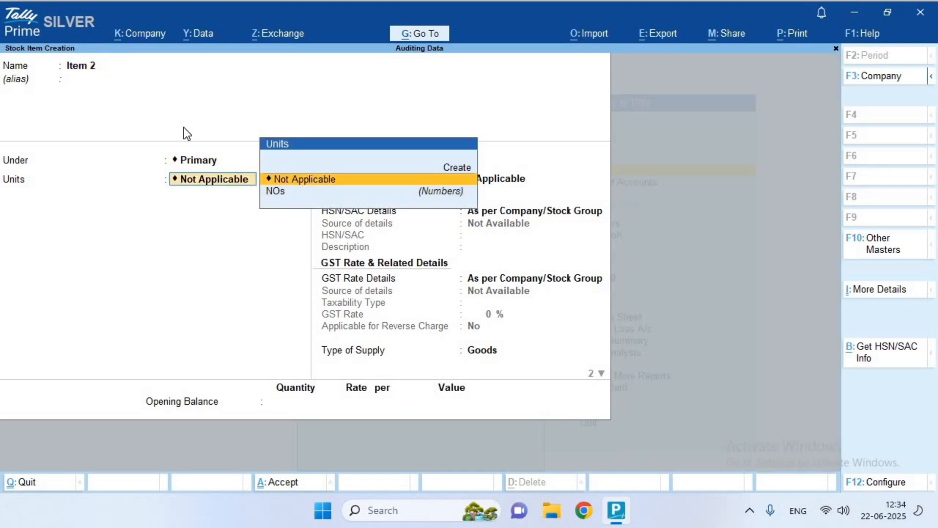
key("Up")
key("Return")
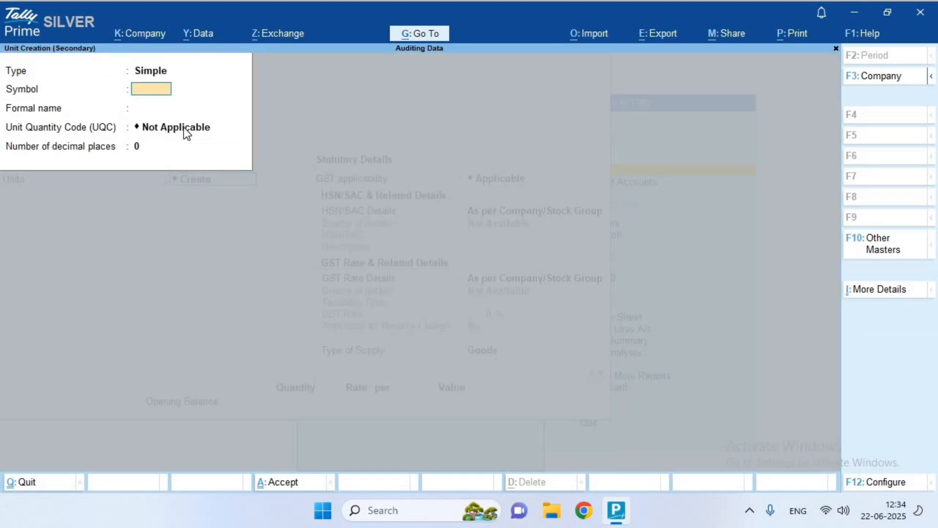
type("KGs")
key("Return")
type("Kilo")
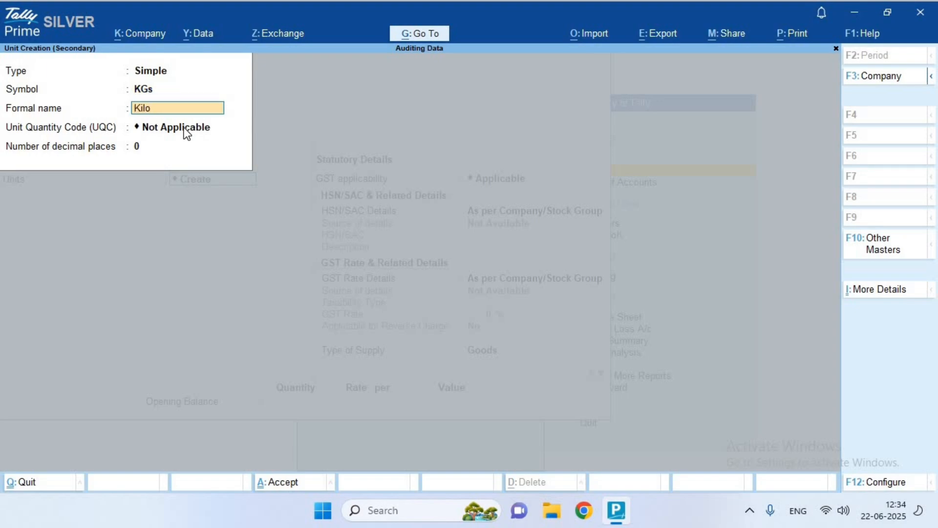
type("gram")
key("Return")
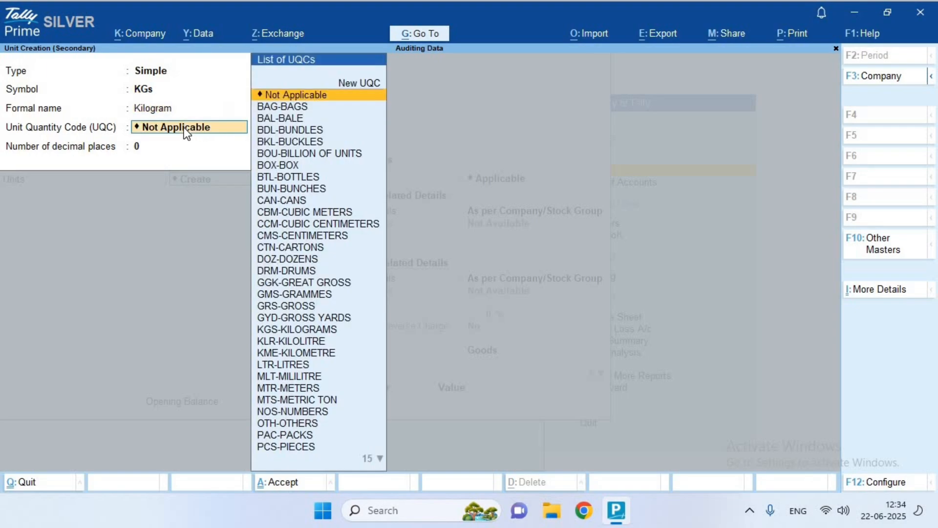
type("kg")
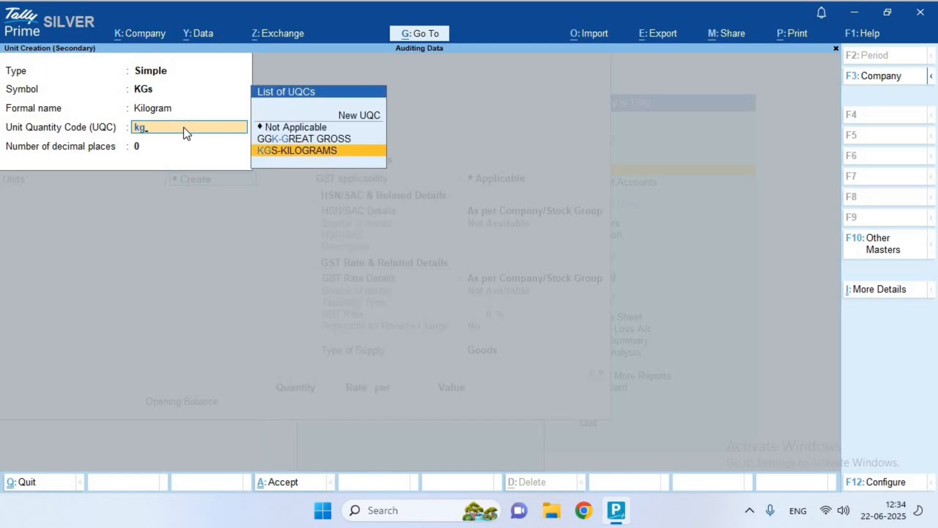
key("Return")
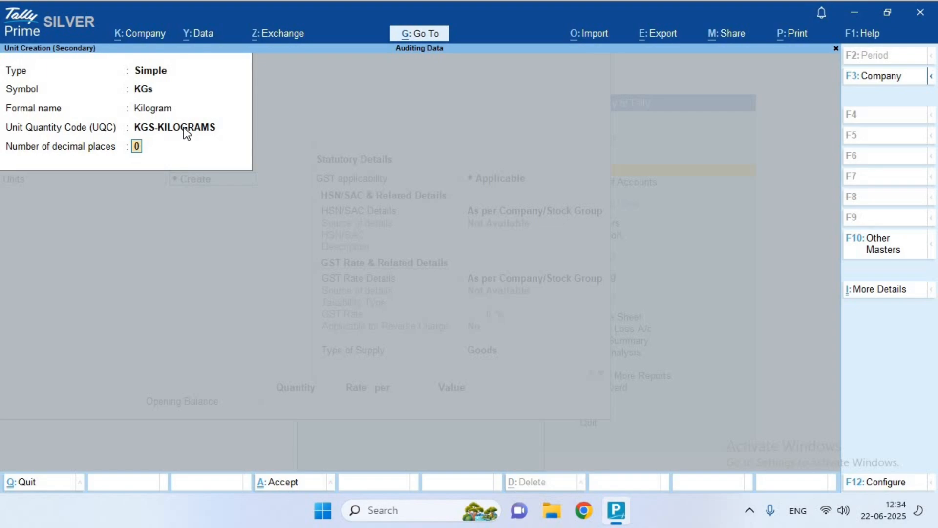
type("2")
key("Return")
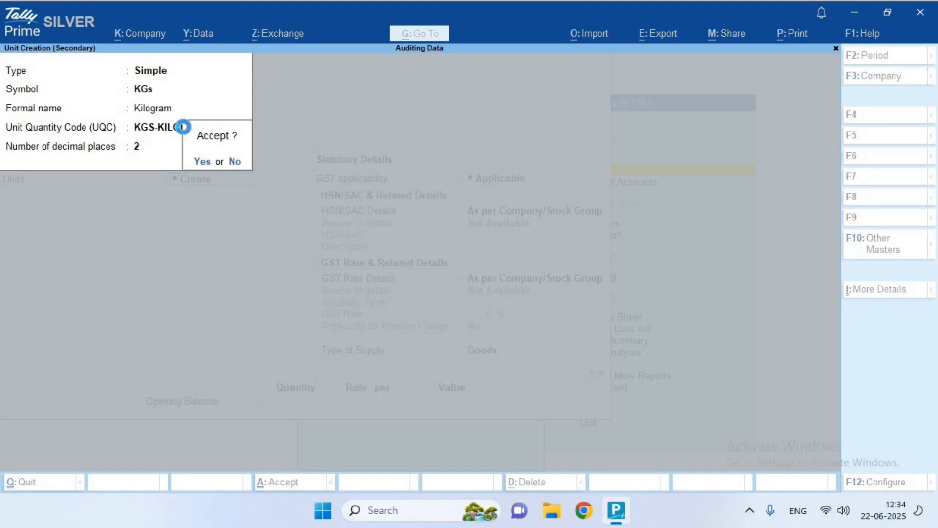
key("Return")
Leave alternate units Not Applicable and specify HSN/SAC code 893572
key("Return")
key("Return")
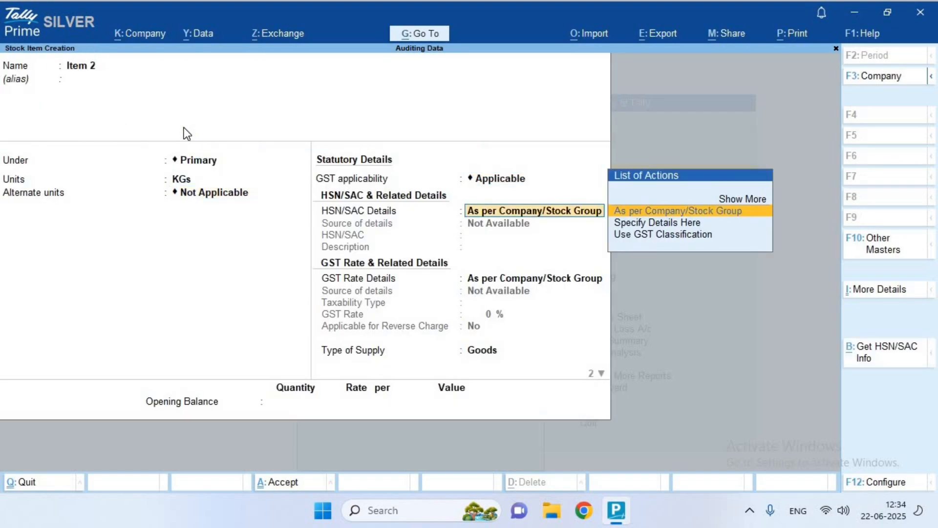
key("Down")
key("Return")
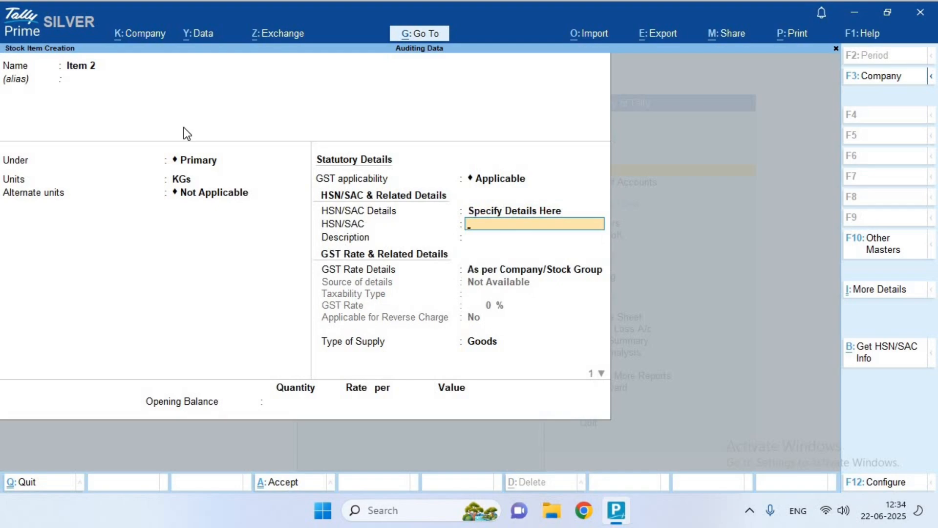
type("893572")
key("Return")
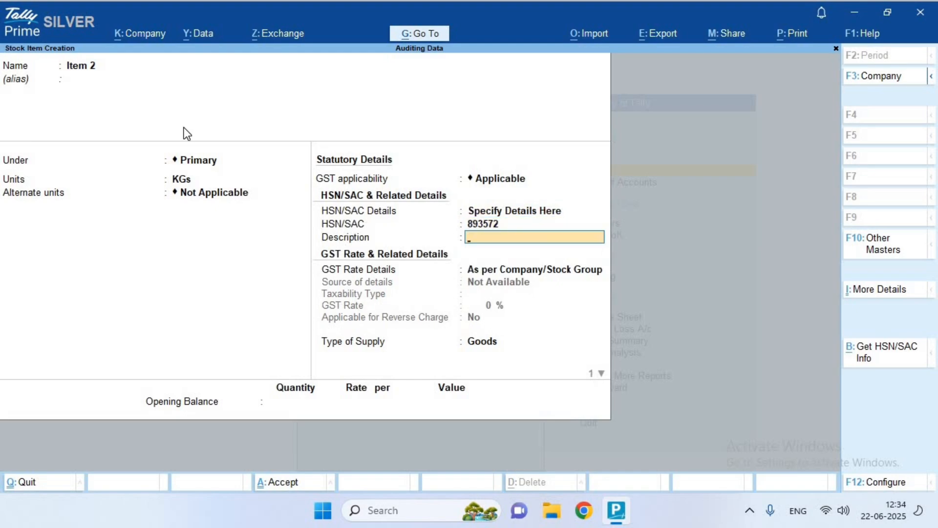
Set Item 2's GST as Taxable at 18% for Goods
key("Return")
key("Down")
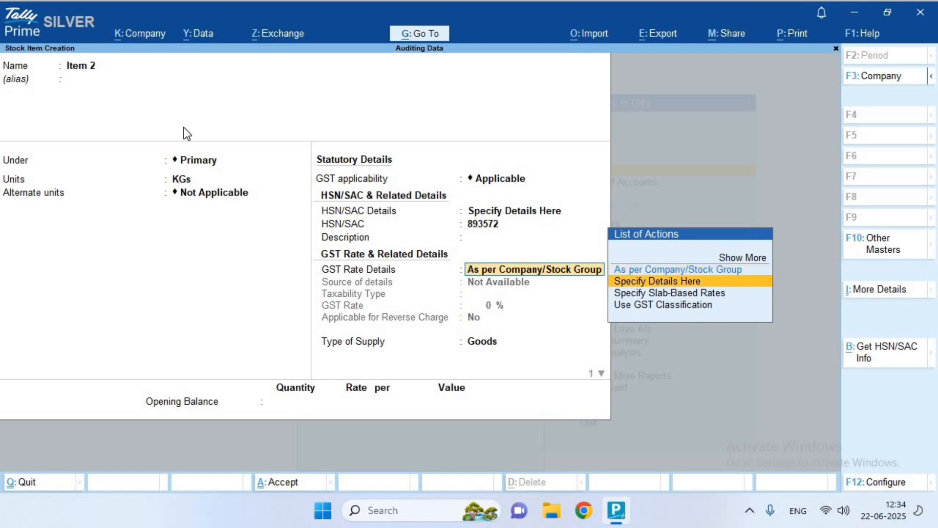
key("Return")
key("Return")
type("18")
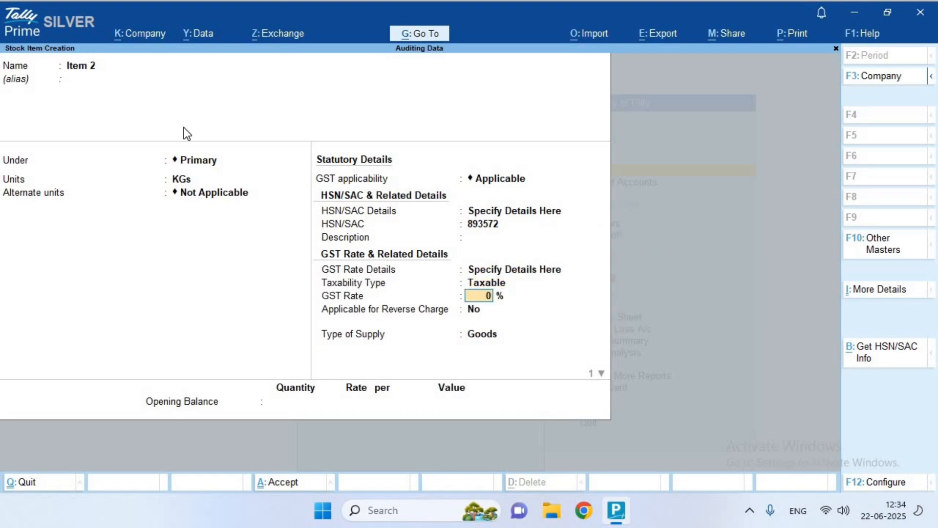
key("Return")
key("Return")
key("Return")
key("Return")
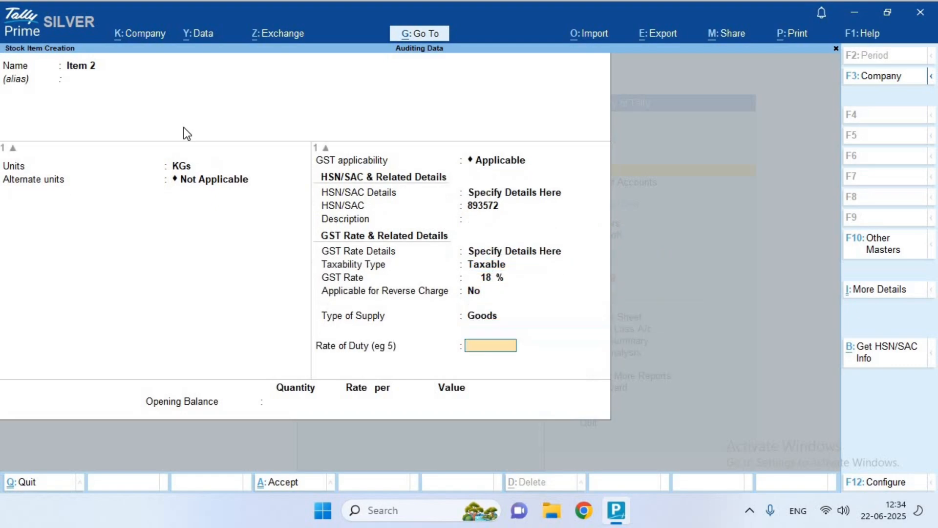
Save Item 2 and start Item 3 under the Primary group
key("Return")
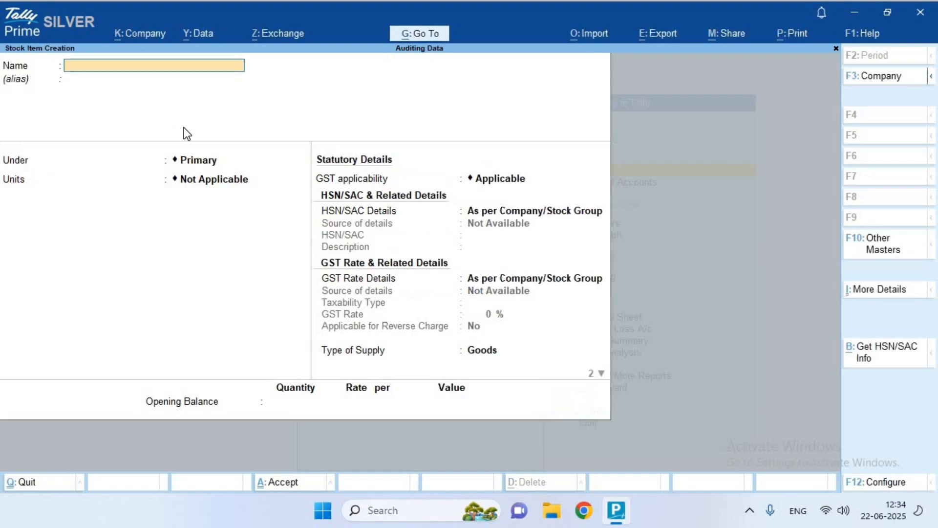
type("Item 3")
key("Return")
key("Return")
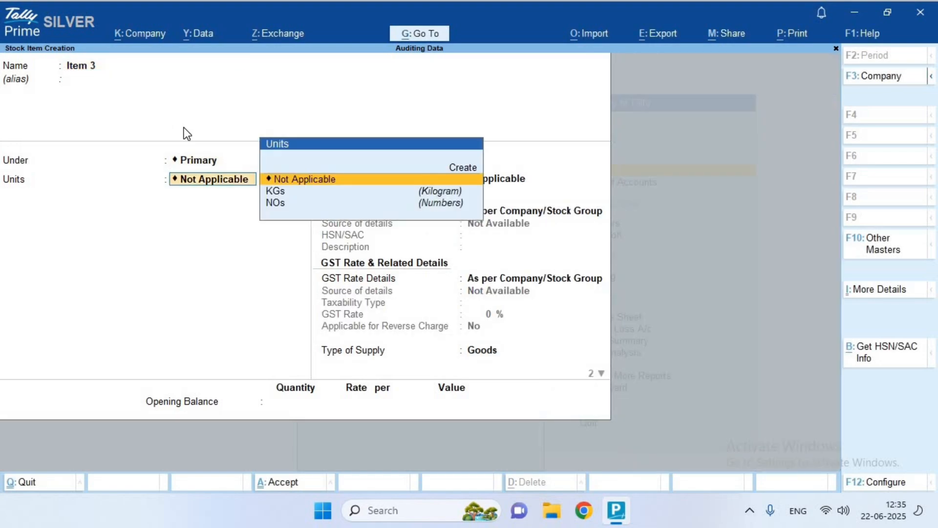
key("Up")
Create unit PCs (Pieces, UQC PCS-PIECES) as Item 3's unit
key("Return")
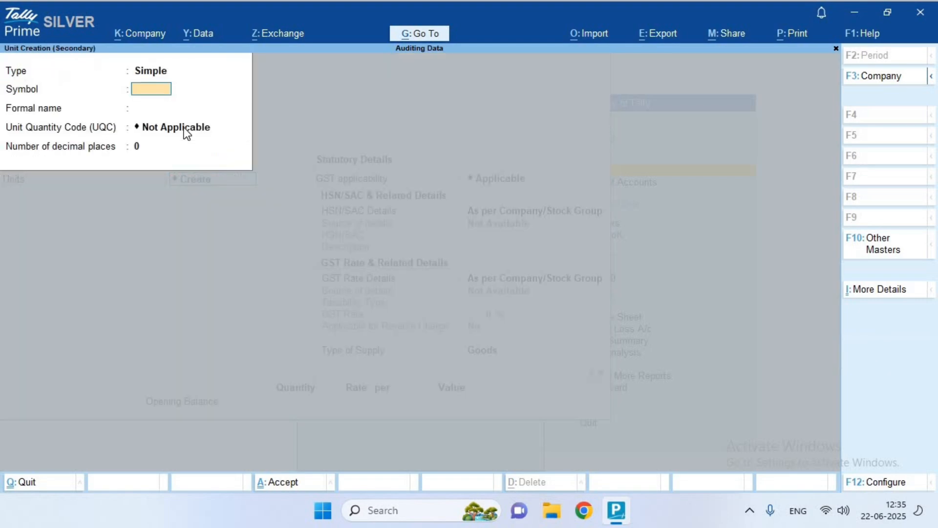
type("PCS")
key("BackSpace")
type("s")
key("Return")
type("P")
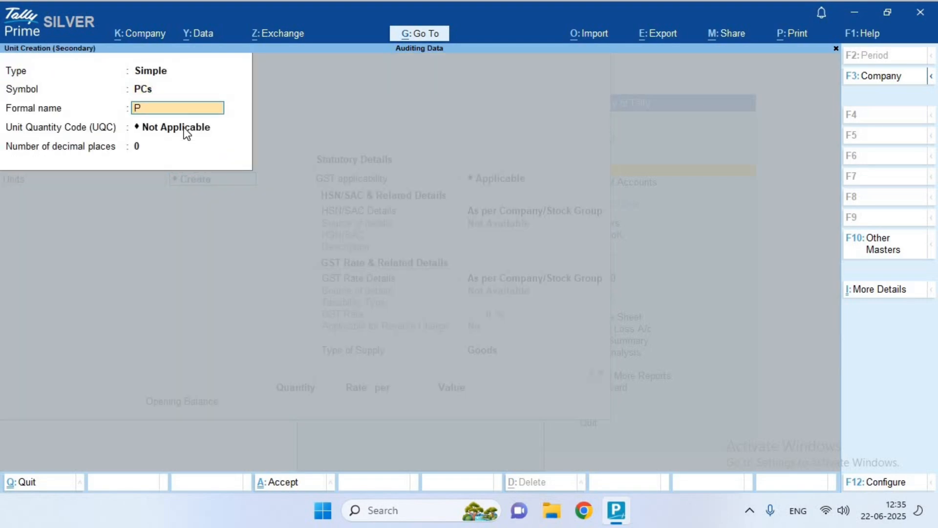
type("ieces")
key("Return")
type("pcs")
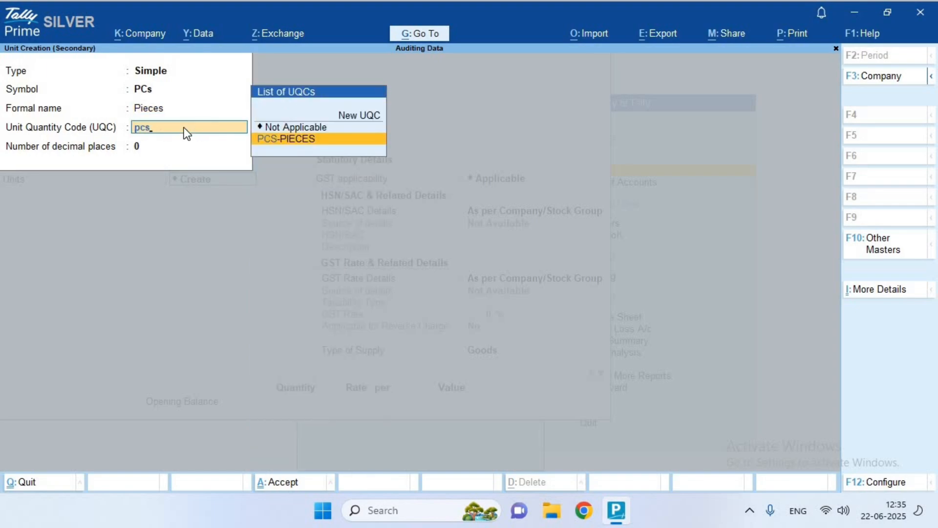
key("Return")
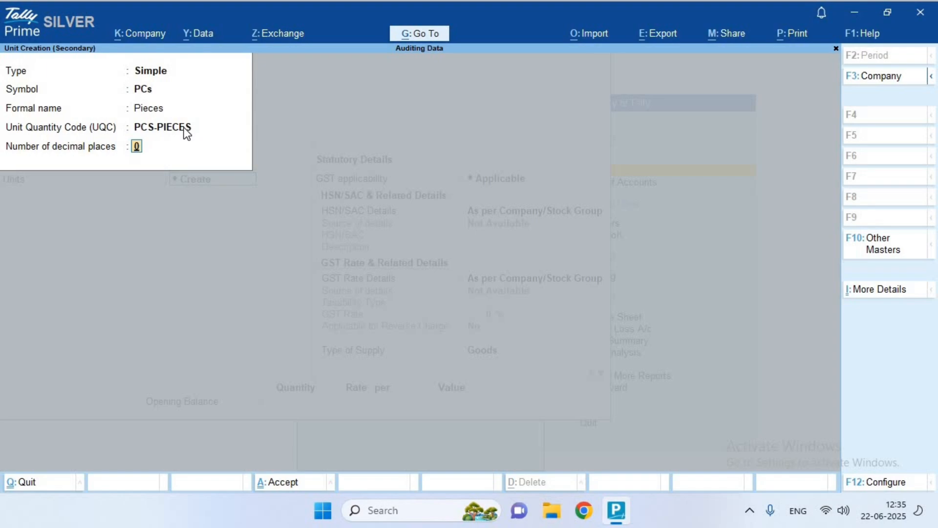
key("Return")
key("Return")
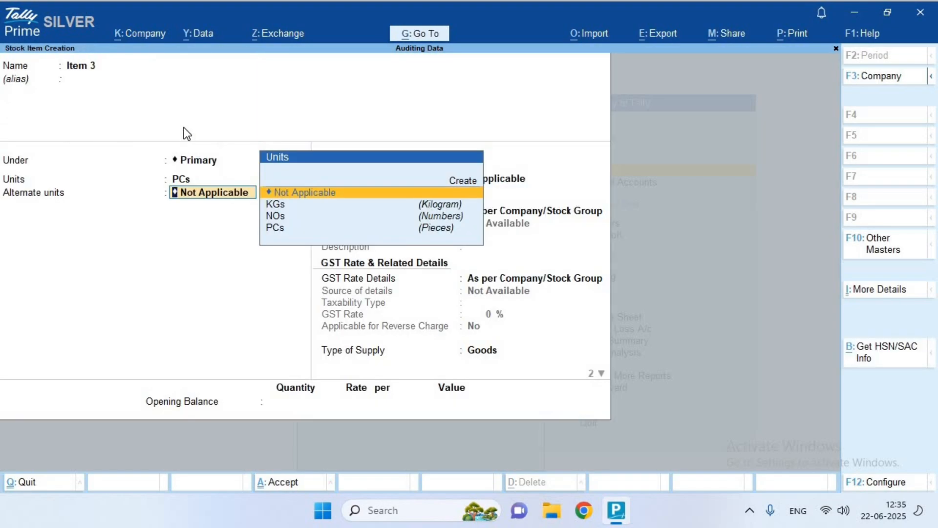
Give Item 3 HSN/SAC 756243 and Taxable GST at 12%
key("Return")
key("Down")
key("Return")
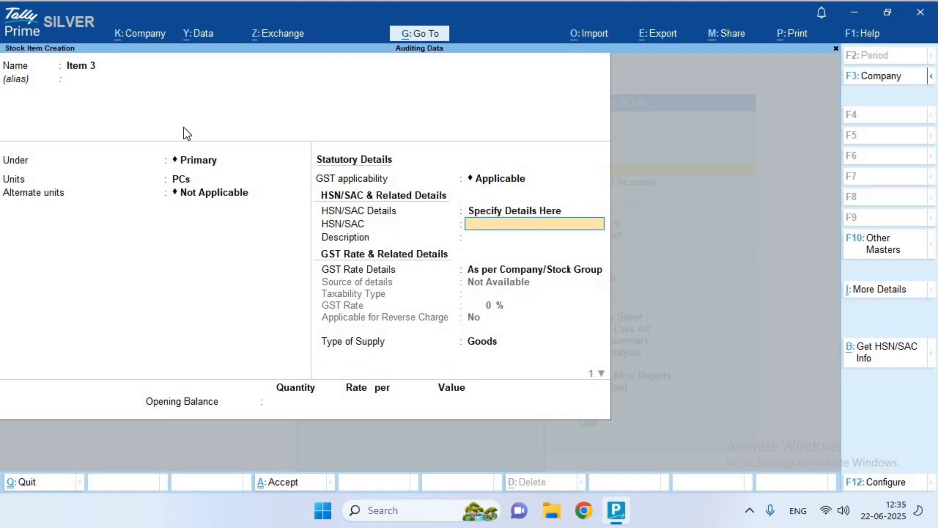
type("756243")
key("Return")
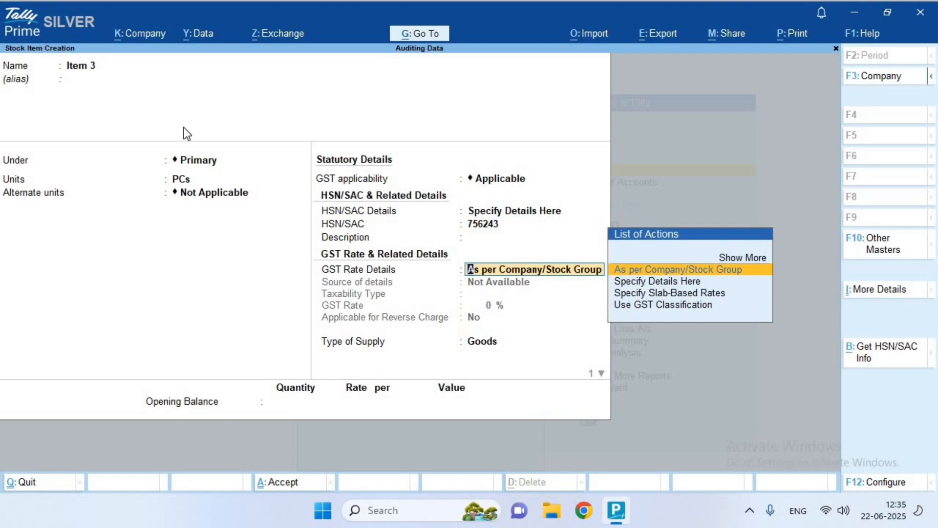
key("Down")
key("Return")
key("Return")
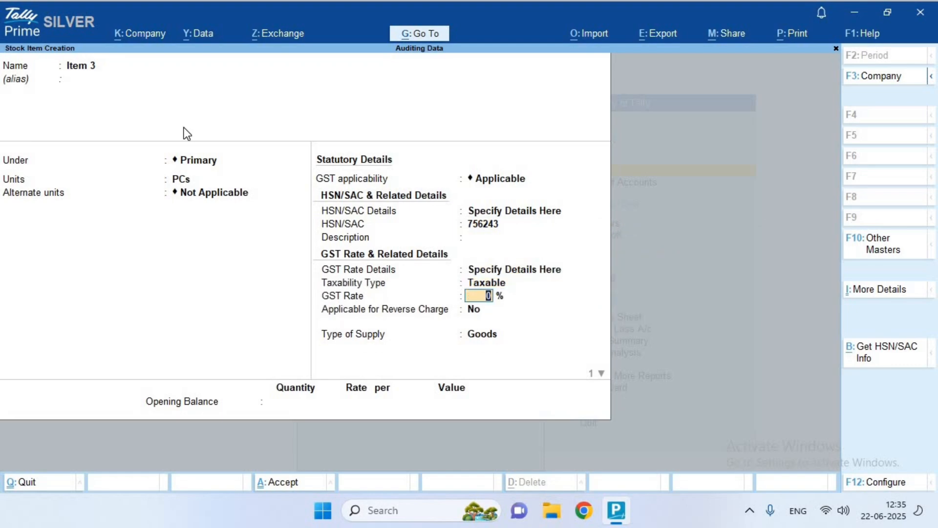
type("12")
key("Return")
key("Return")
key("Return")
key("Return")
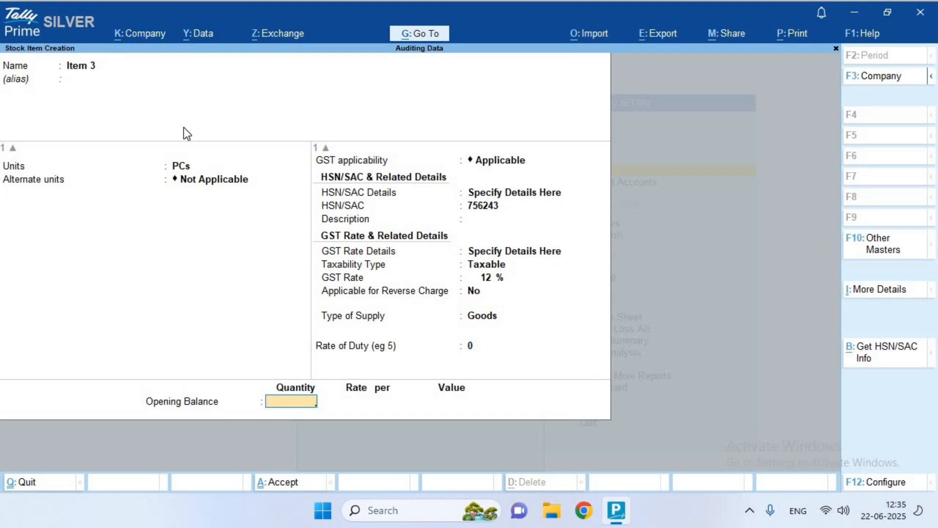
key("Return")
key("Return")
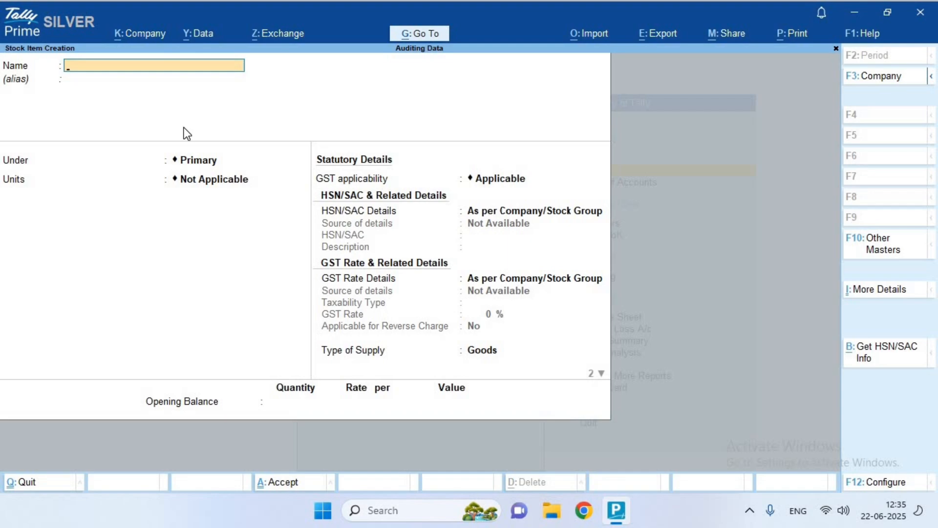
Start a purchase voucher with supplier invoice number 123 dated 1-Apr-25
key("Escape")
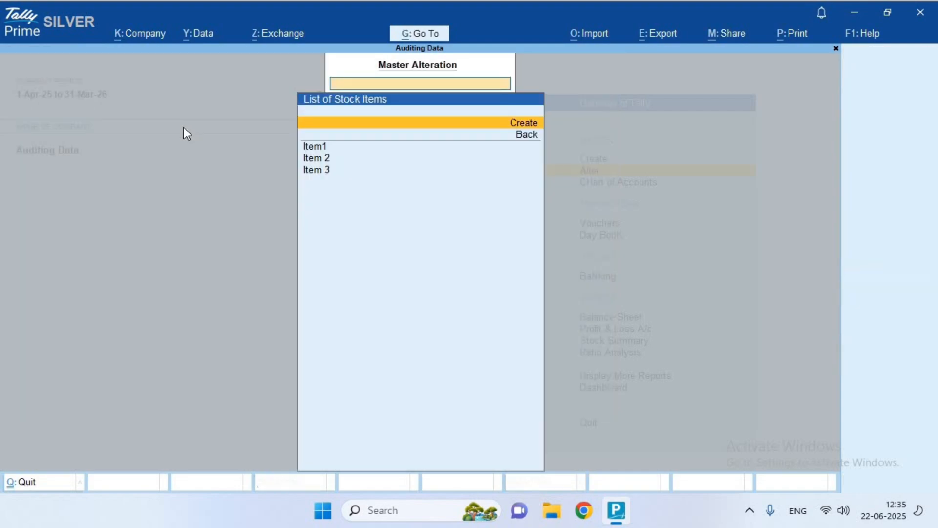
key("Escape")
key("Escape")
key("Down")
key("Down")
key("Down")
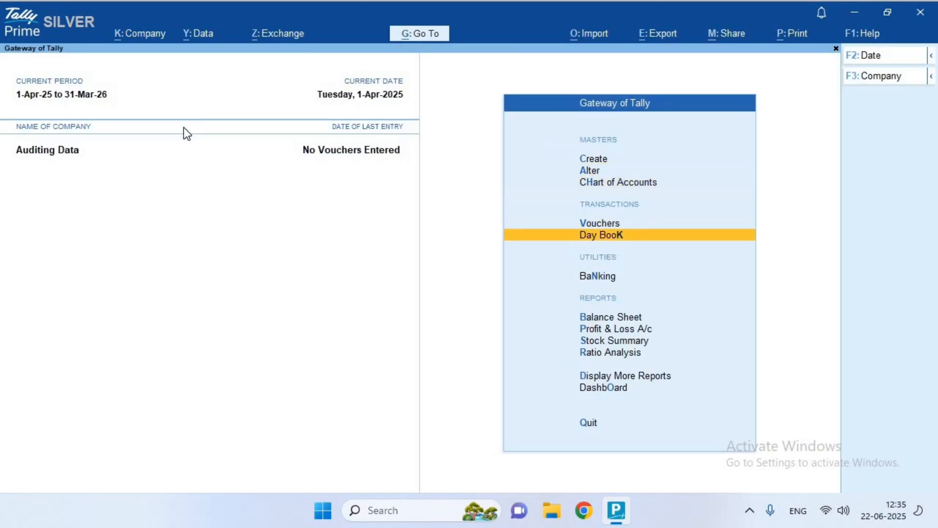
key("Up")
key("Return")
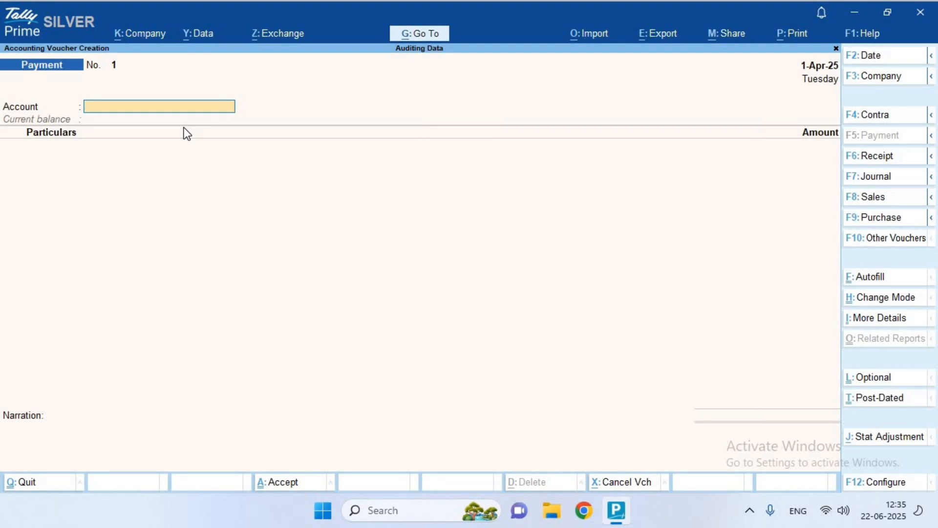
key("F8")
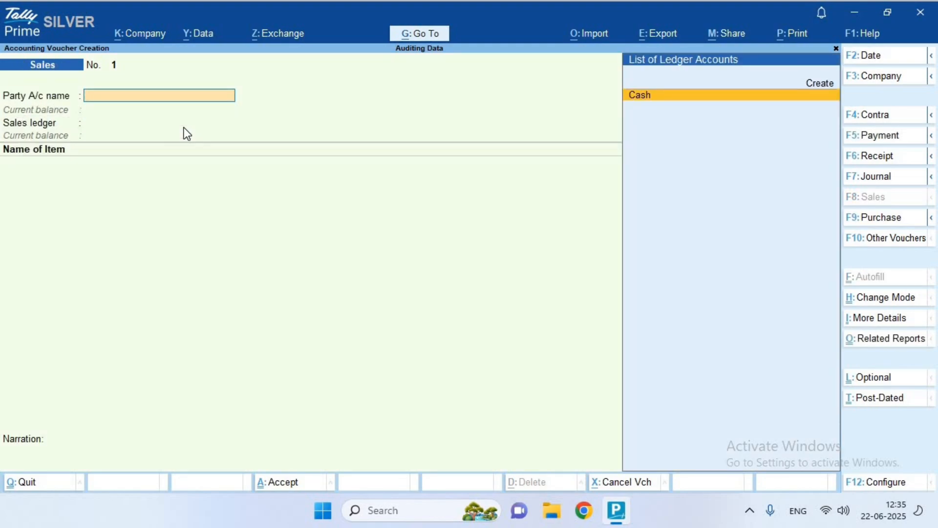
key("F9")
type("123")
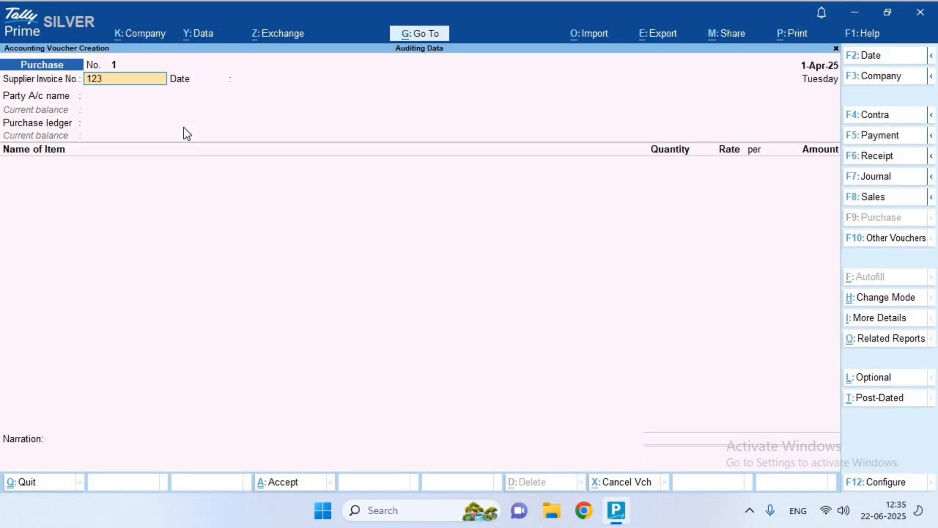
key("Return")
key("Return")
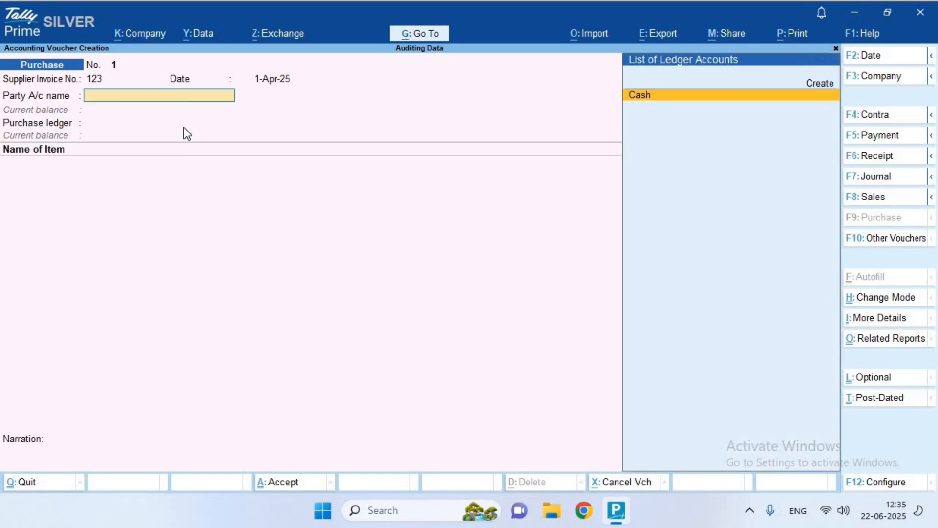
key("Return")
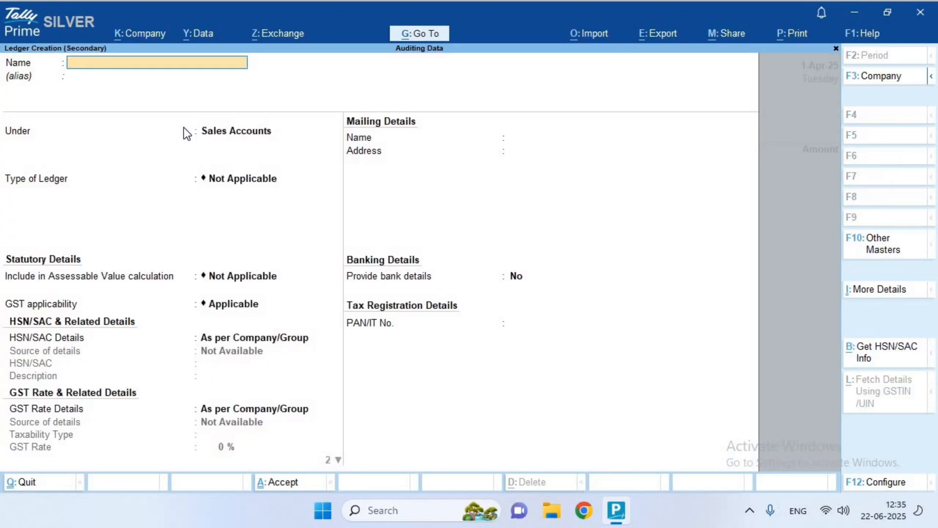
Create party ledger 'Amsr & Sons' under Sundry Creditors
type("Amsr & Sons")
key("Return")
key("Return")
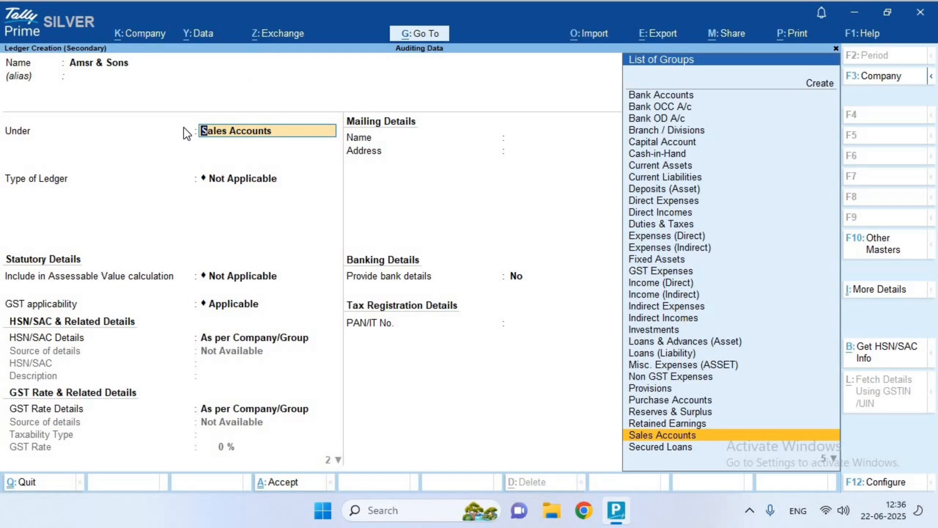
type("De")
key("BackSpace")
key("BackSpace")
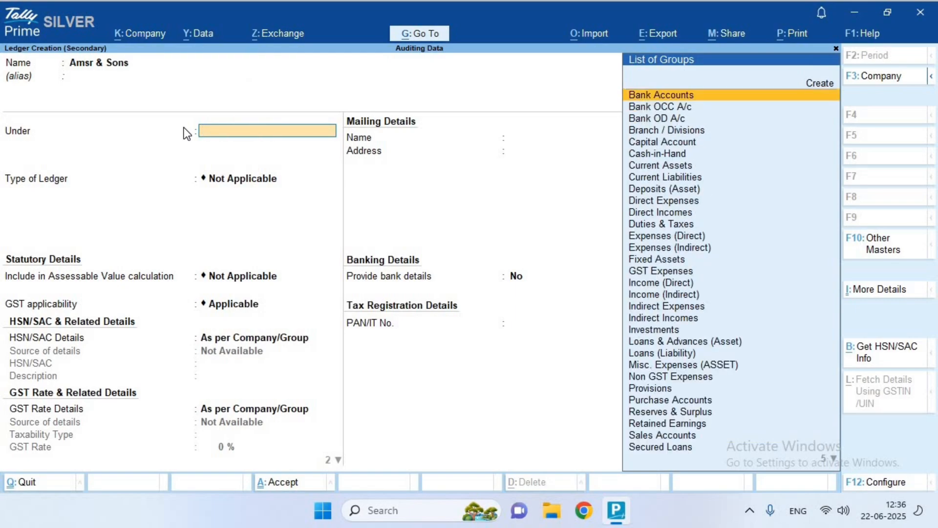
type("Cre")
key("Return")
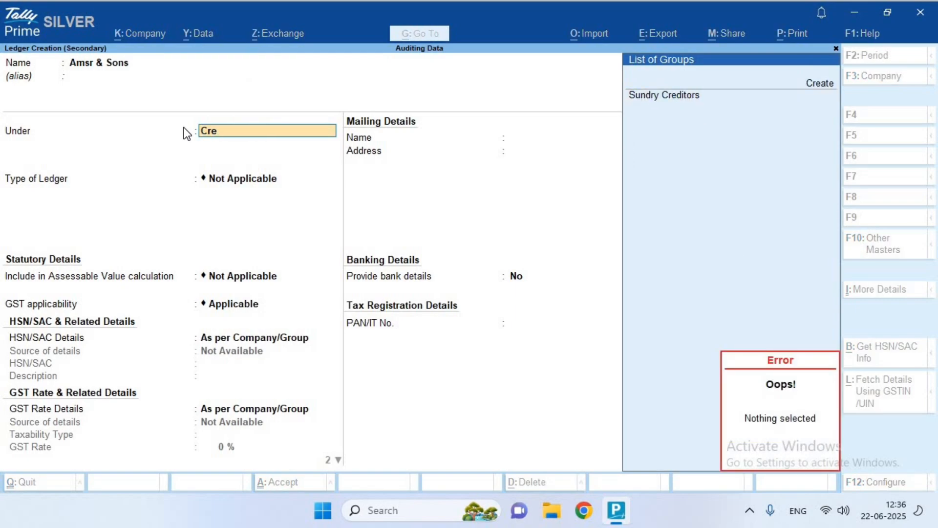
key("Down")
key("Down")
key("Return")
key("Return")
key("Return")
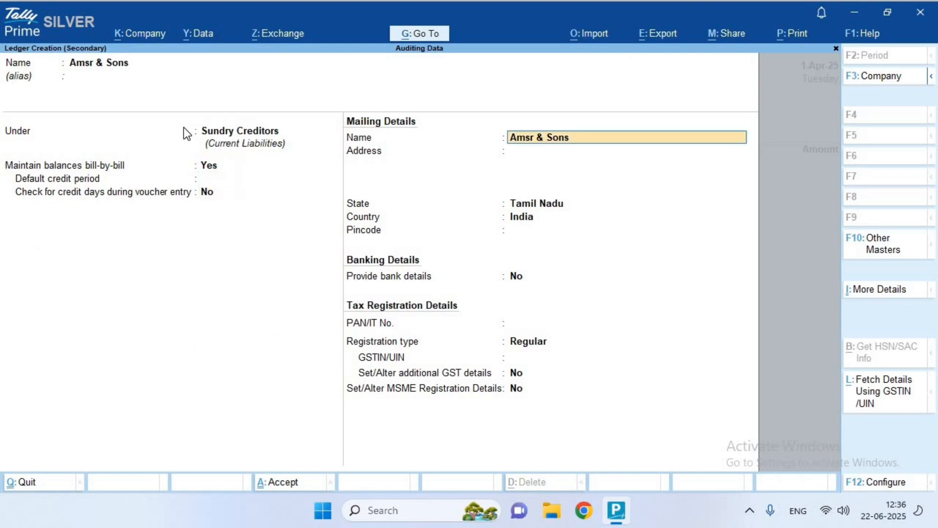
key("Return")
key("Return")
key("Return")
key("Return")
key("Return")
key("Return")
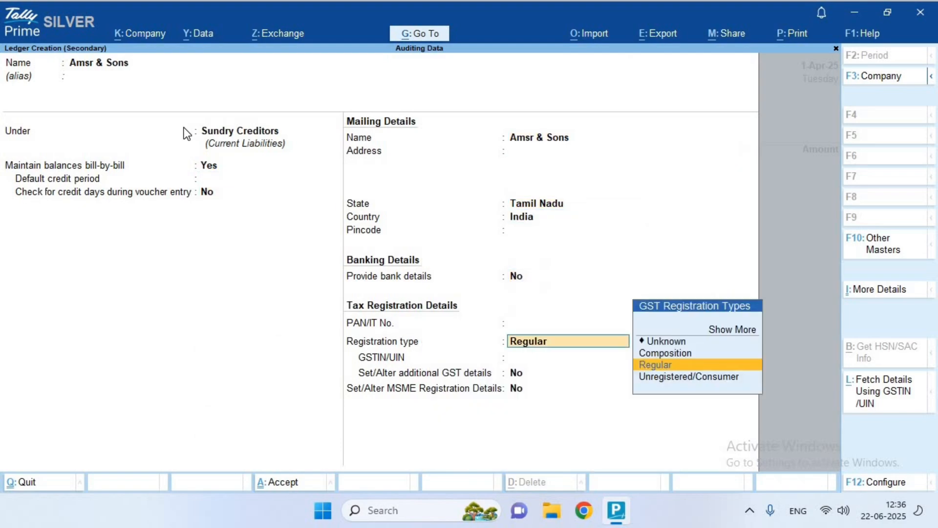
Set the ledger's GST registration type to Regular and save it
key("Down")
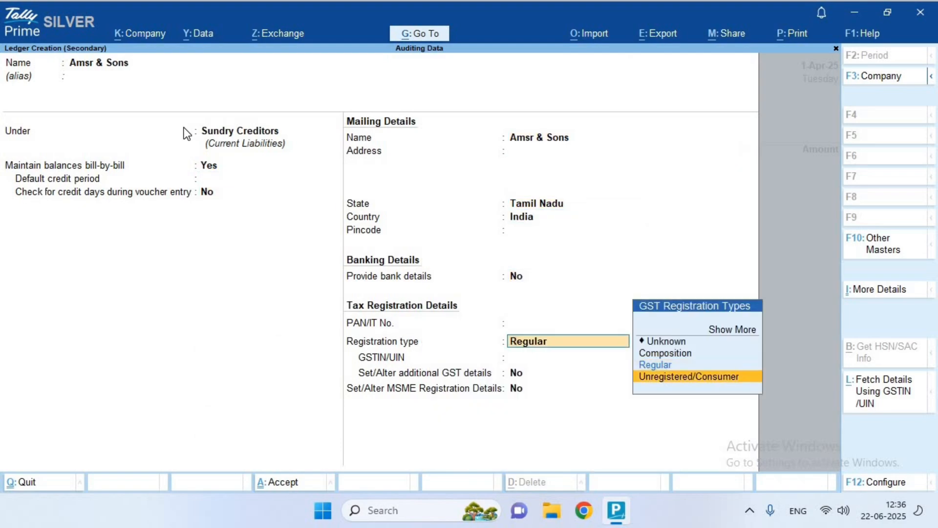
key("Up")
key("Return")
key("Return")
key("Return")
key("Return")
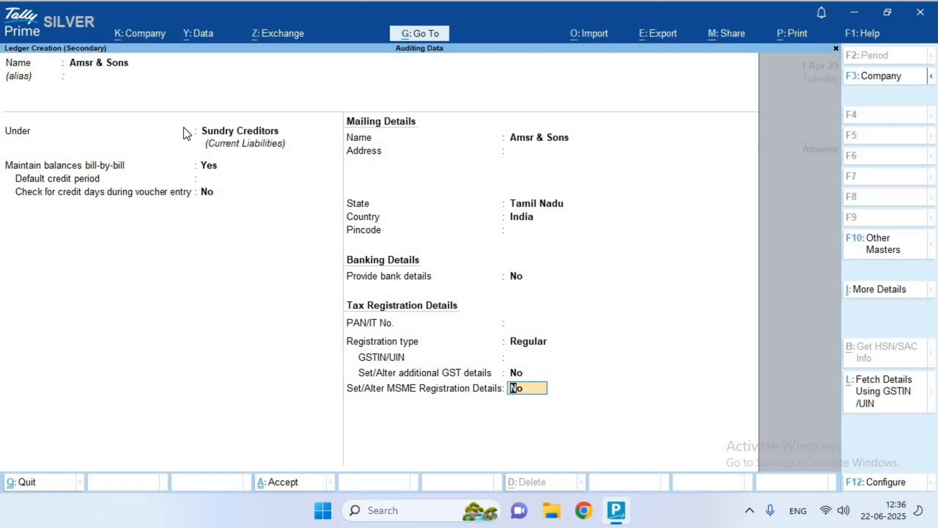
key("Return")
key("Return")
key("Return")
key("Return")
key("Return")
key("Return")
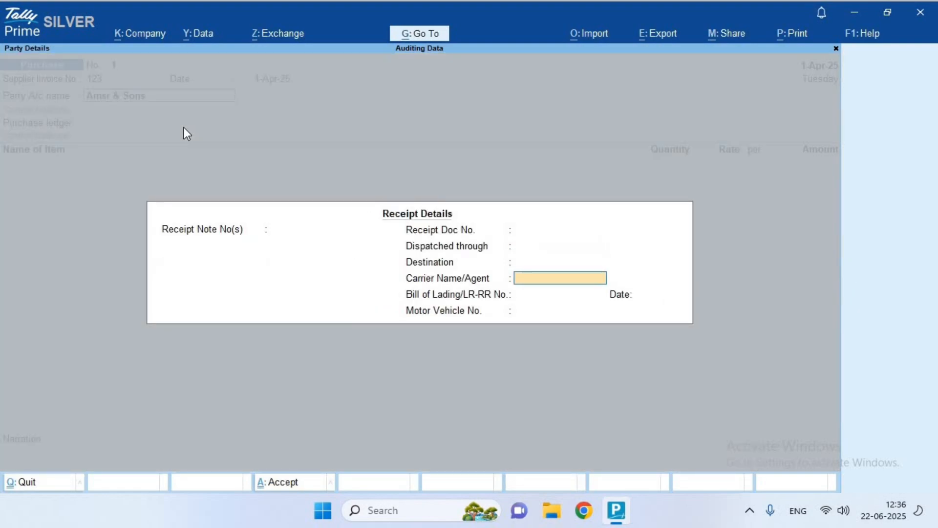
key("Return")
key("Return")
Select the Purchase ledger and enter Item1, quantity 15 at rate 500
key("Return")
key("Return")
key("Return")
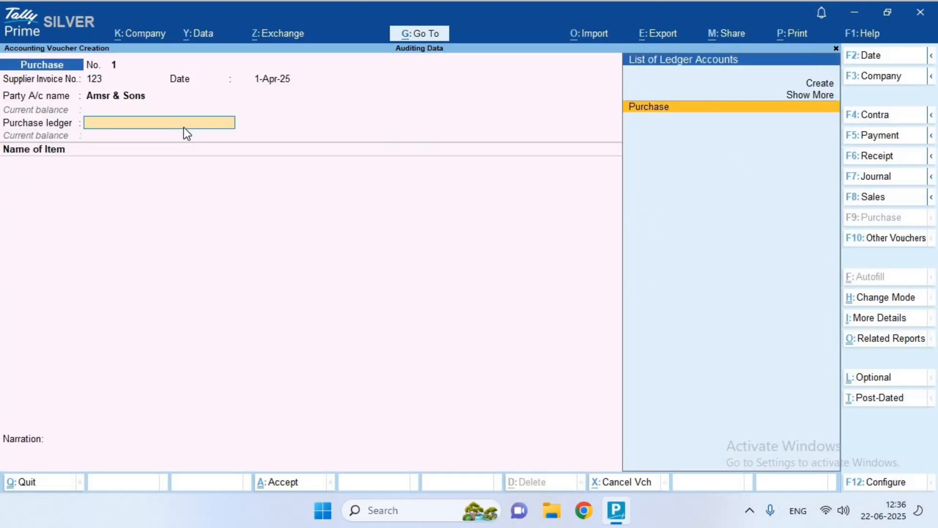
key("Return")
key("Down")
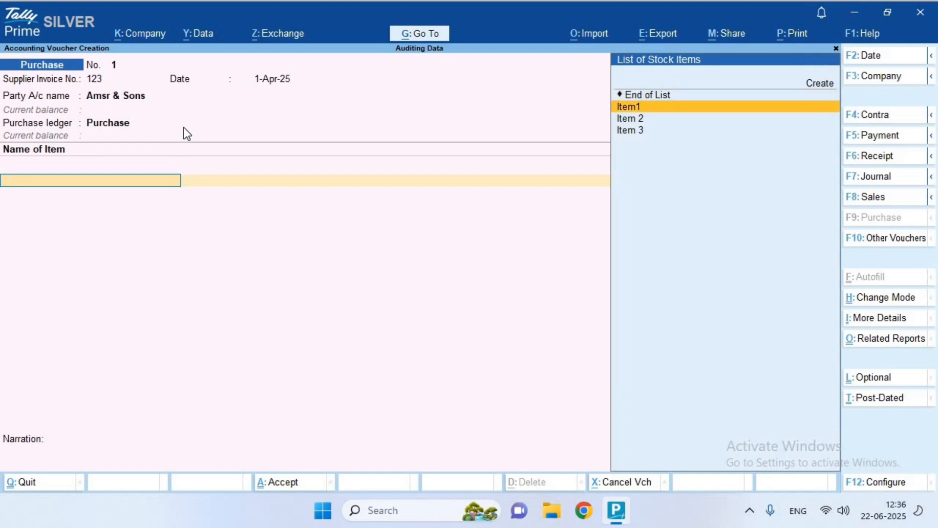
key("Return")
key("Return")
type("15")
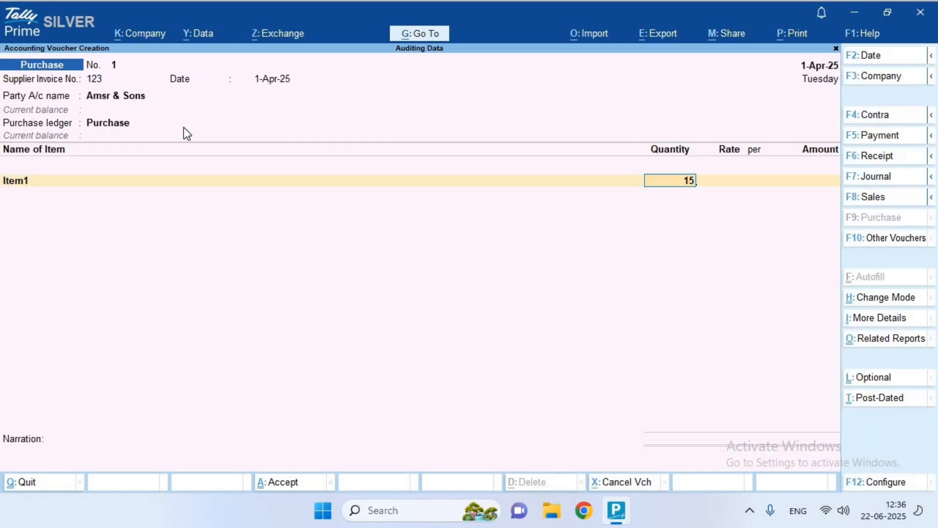
key("Return")
type("500")
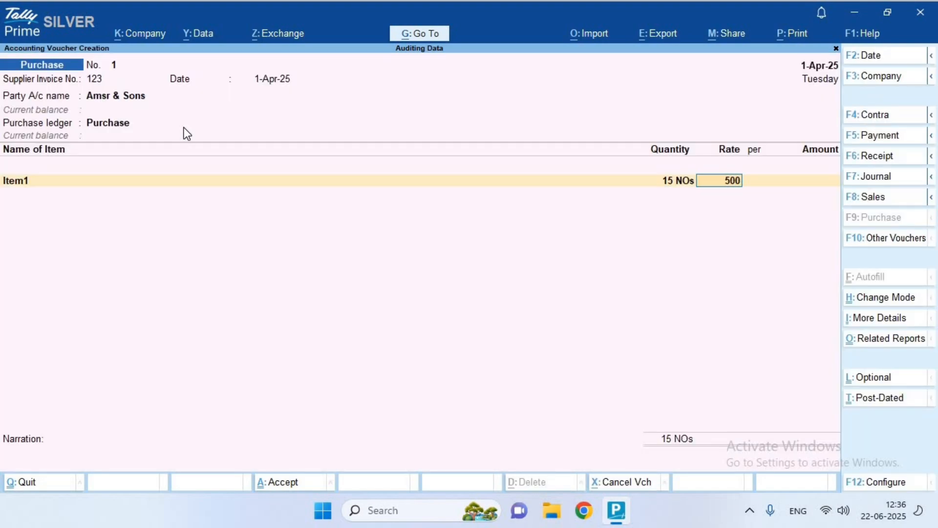
key("Return")
Add Item 2 (12 KGs at 650) and Item 3 (60 PCs at 470)
key("Return")
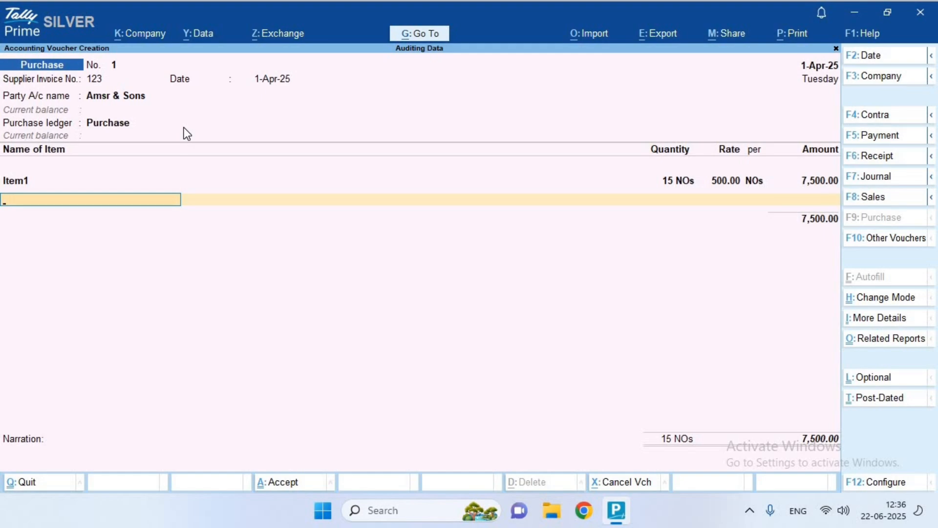
key("Down")
key("Down")
key("Return")
key("Return")
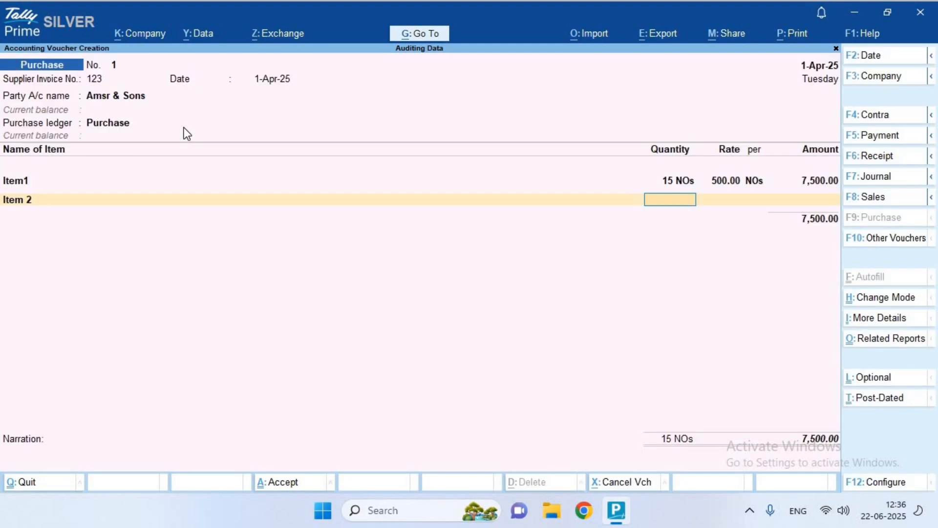
type("12")
key("Return")
type("650")
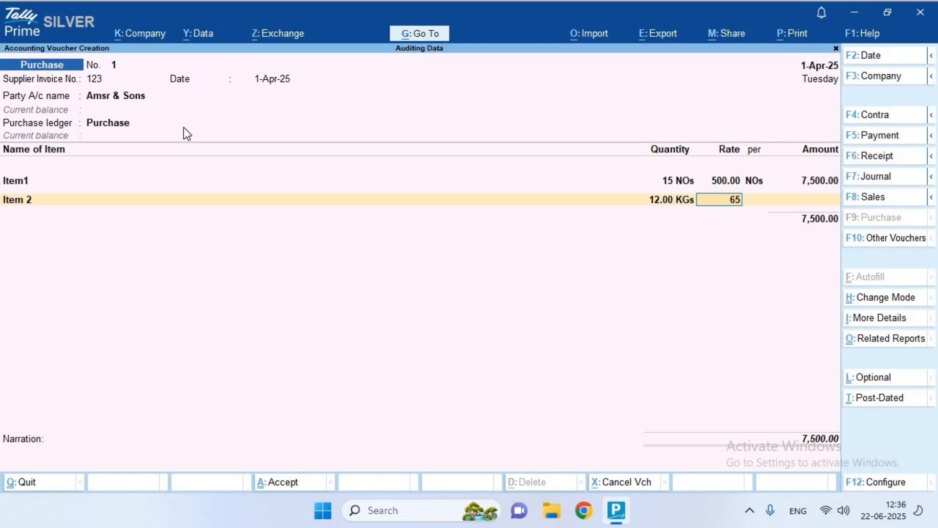
key("Return")
key("Return")
key("Return")
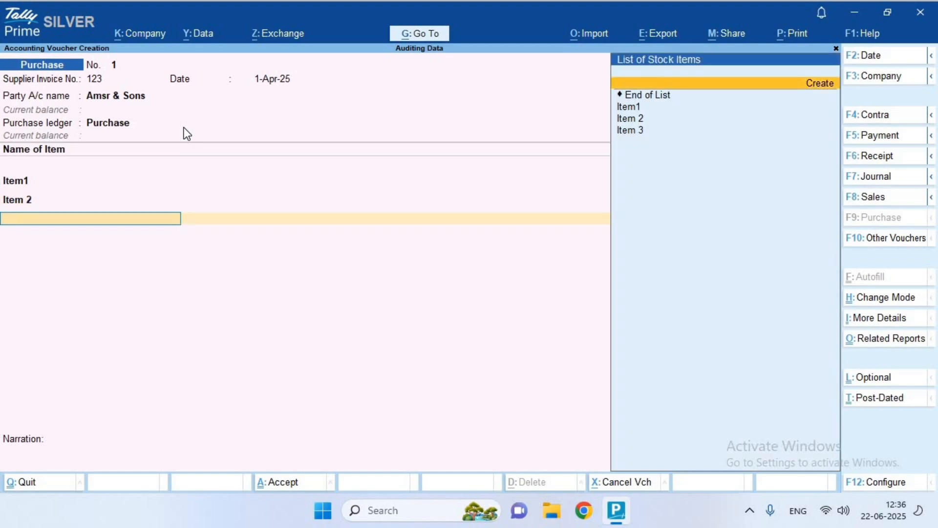
key("Down")
key("Down")
key("Down")
key("Return")
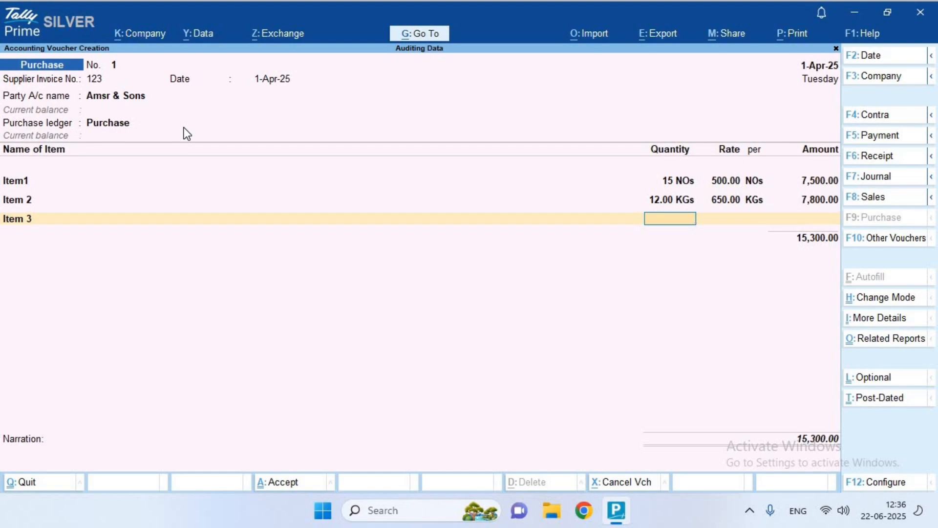
type("60")
key("Return")
type("470")
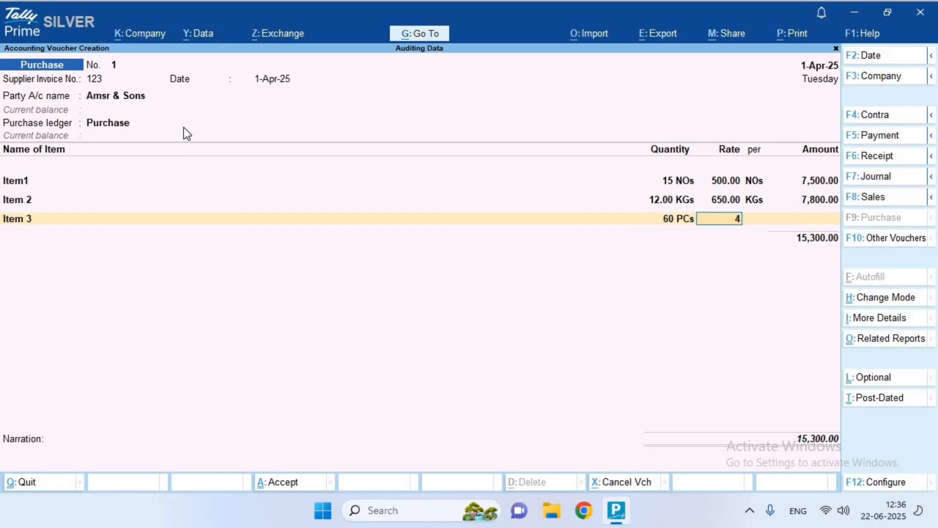
key("Return")
key("Return")
key("Return")
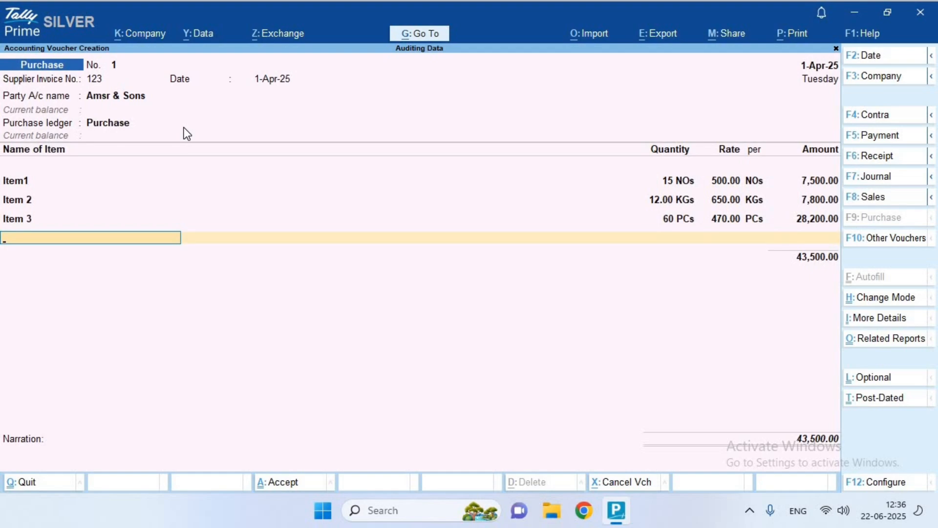
key("Return")
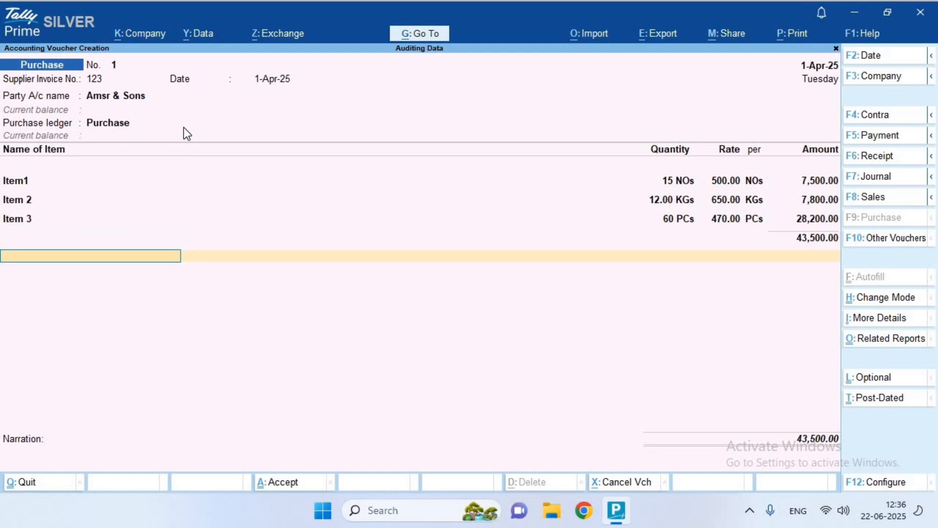
Add Input IGST, Input CGST and Input SGST (3,444.00 each) ledgers, declining e-Way Bill details
type("In")
key("Down")
key("Down")
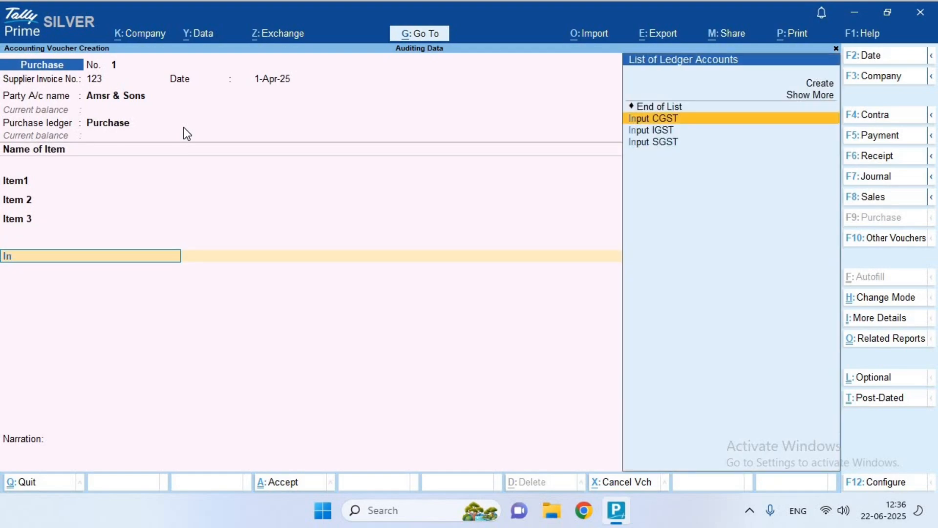
key("Return")
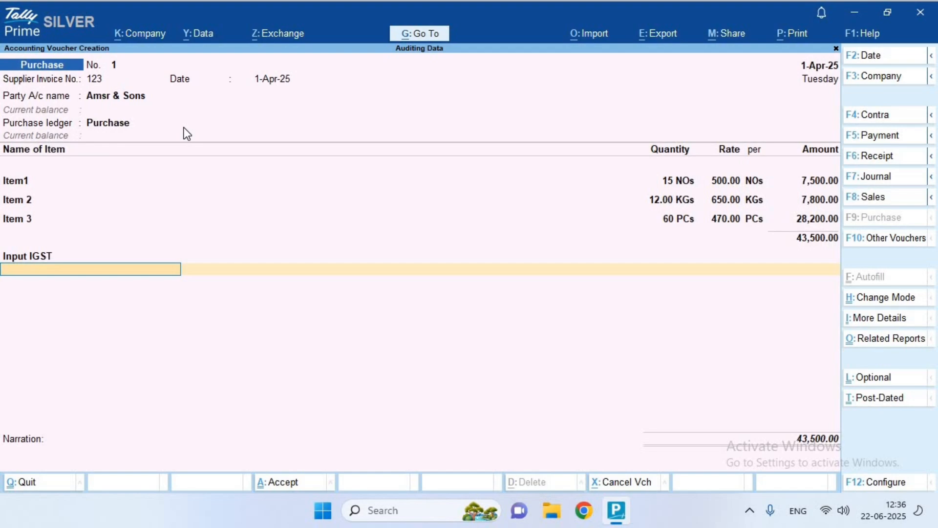
type("In")
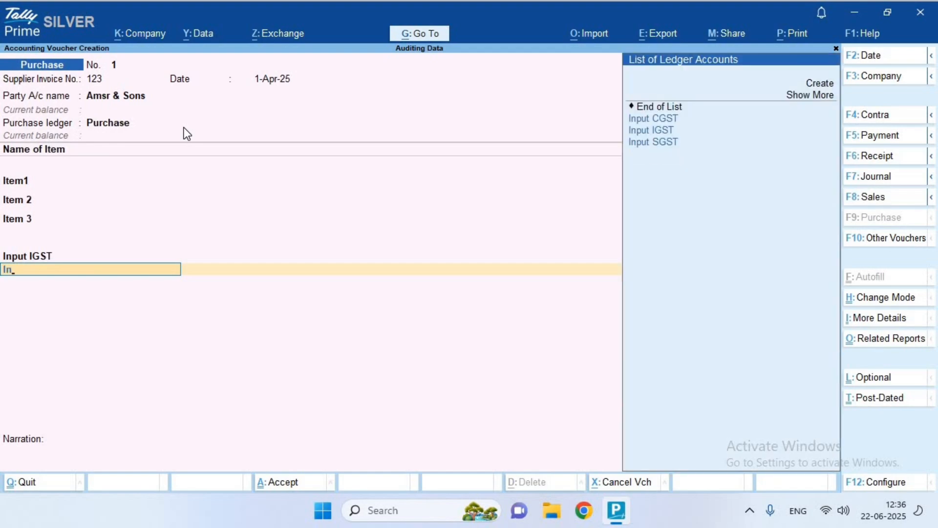
key("Return")
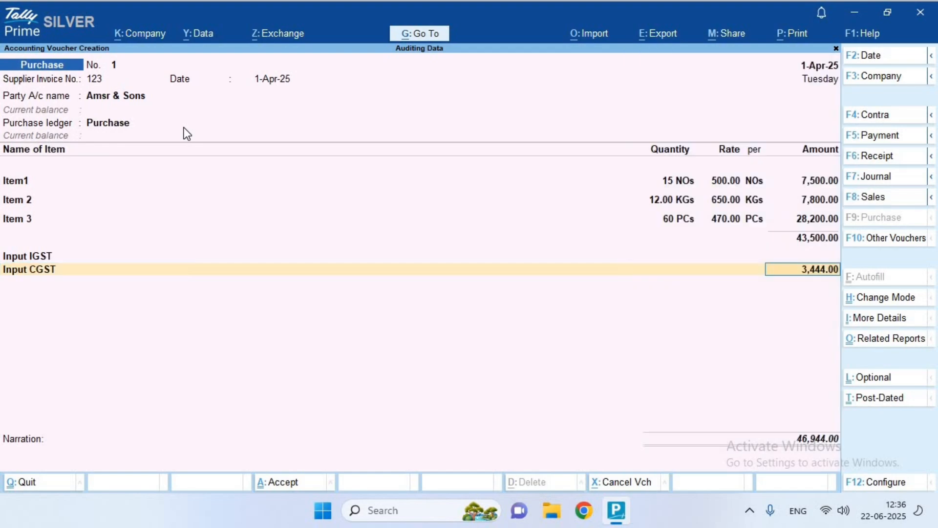
type("Sg")
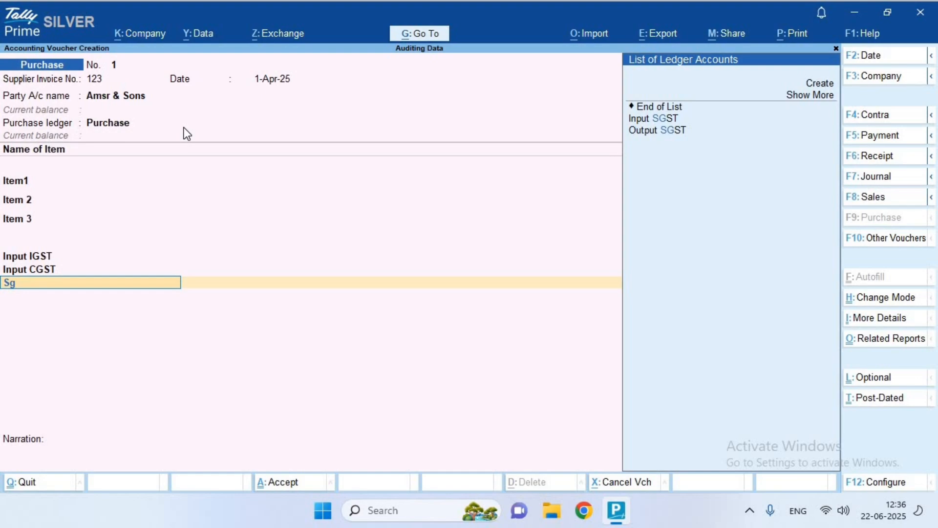
key("Return")
key("Return")
key("Return")
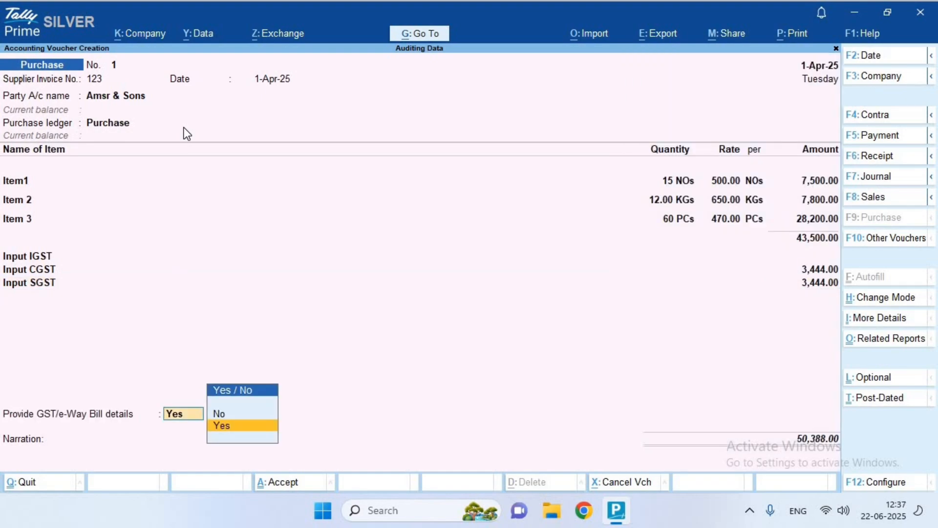
key("Up")
key("Return")
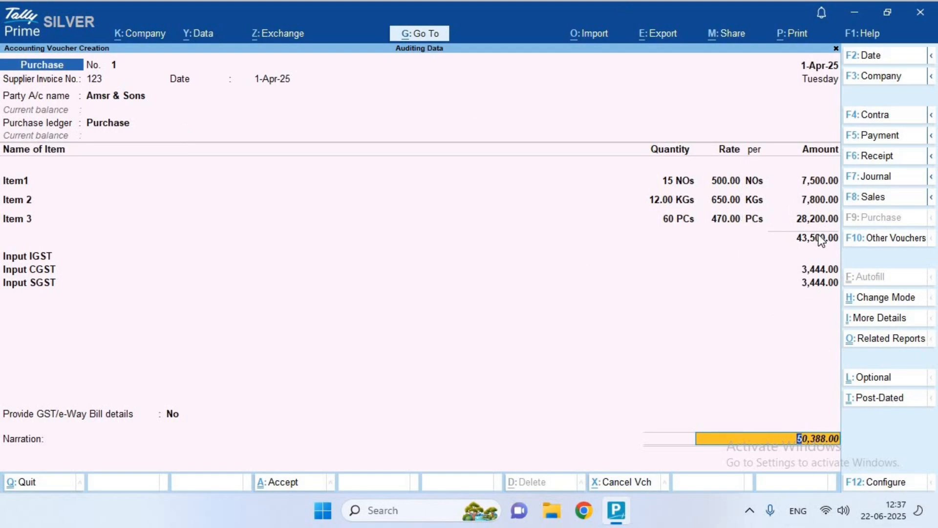
Show the purchase voucher's GST - Tax Analysis, 6,888.00 tax on 43,500.00 taxable value
left_click(894, 341)
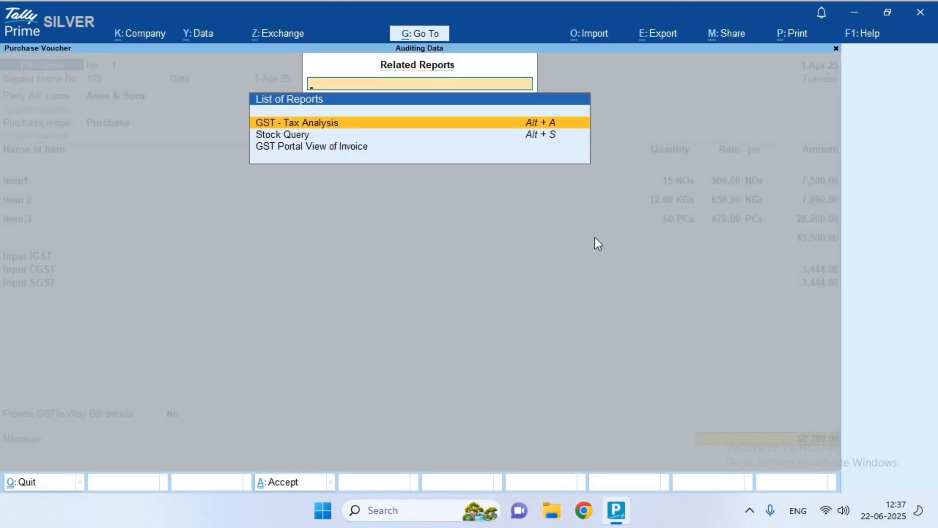
key("Return")
key("Escape")
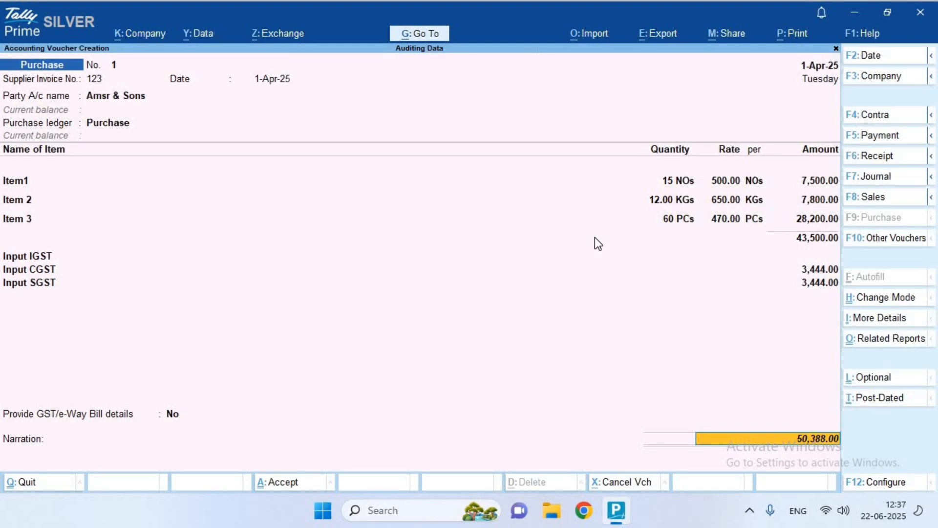
left_click(890, 339)
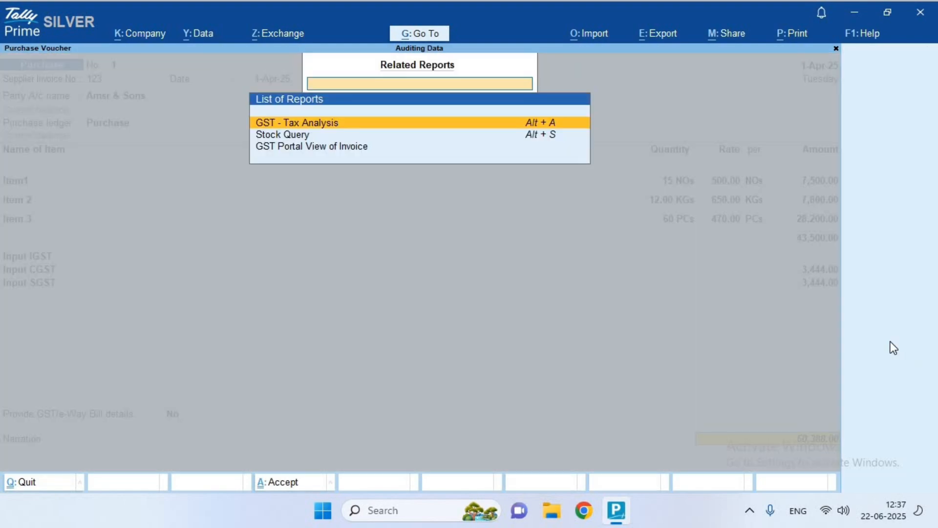
key("Return")
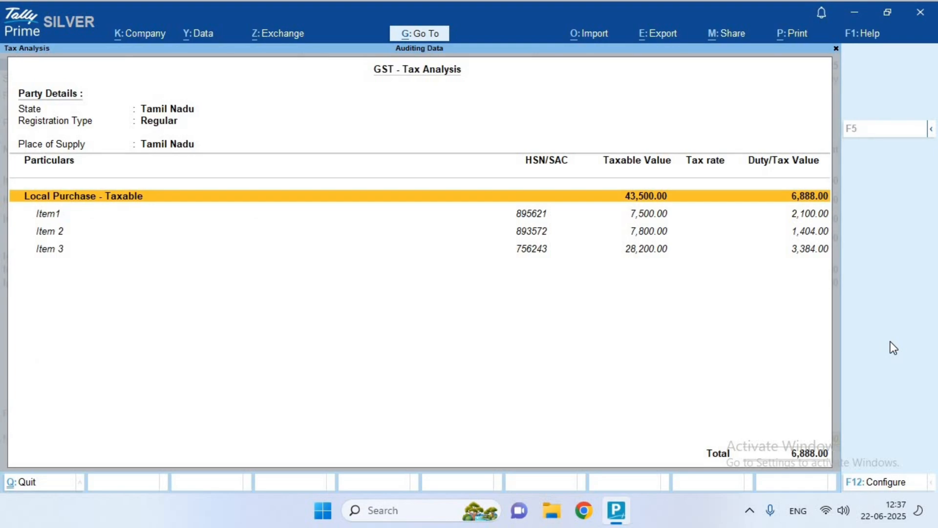
Switch to the detailed tax analysis and review Item1's and Item 2's CGST and SGST rows
key("F5")
key("Down")
key("Down")
key("Down")
key("Down")
key("Down")
key("Down")
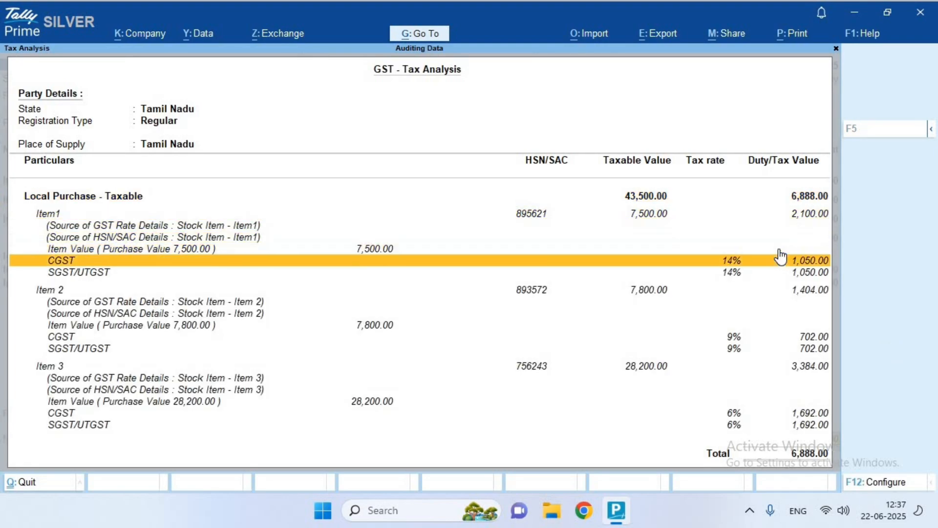
key("Down")
key("Down")
key("Down")
key("Down")
key("Down")
key("Down")
key("Up")
key("Up")
key("Up")
key("Up")
key("Up")
key("Up")
key("Up")
key("Up")
key("Up")
key("Up")
key("Up")
key("Up")
key("Up")
key("Up")
key("Up")
key("Up")
key("Up")
key("Up")
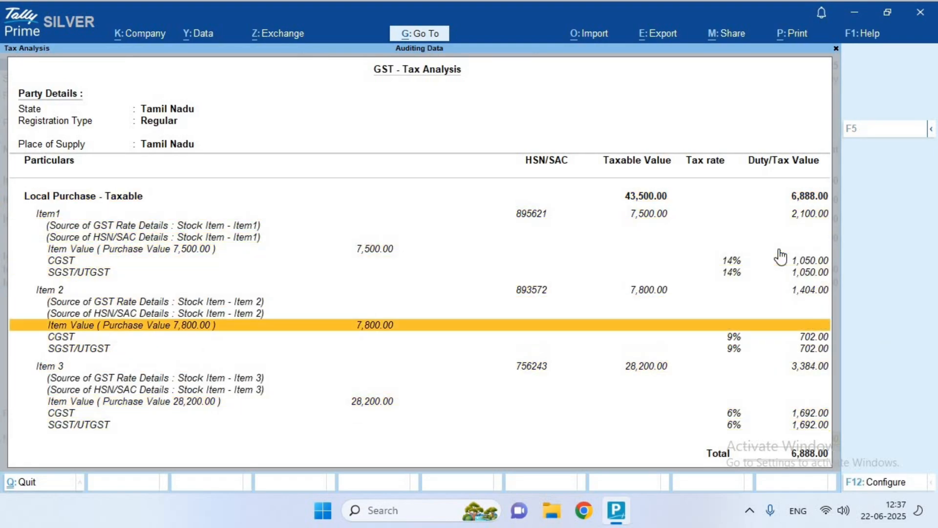
key("Down")
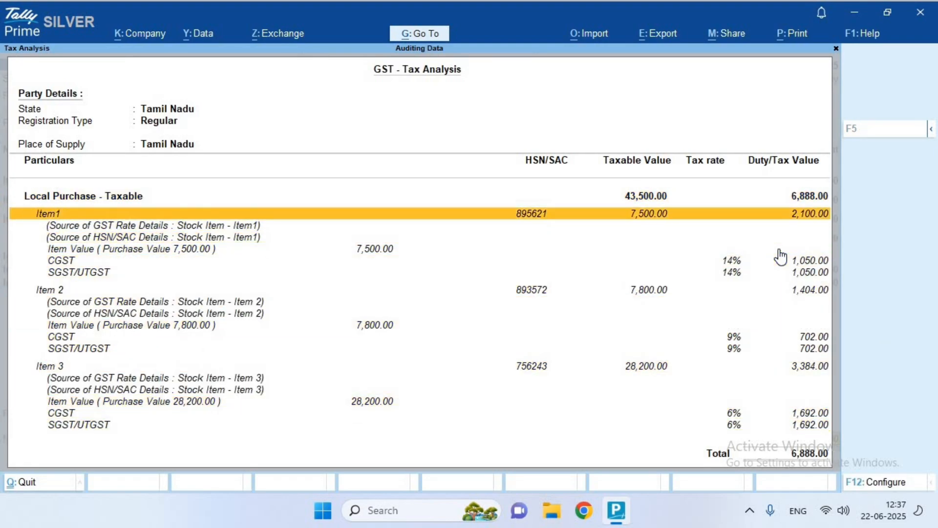
left_click(128, 228)
key("Down")
left_click(129, 228)
key("Down")
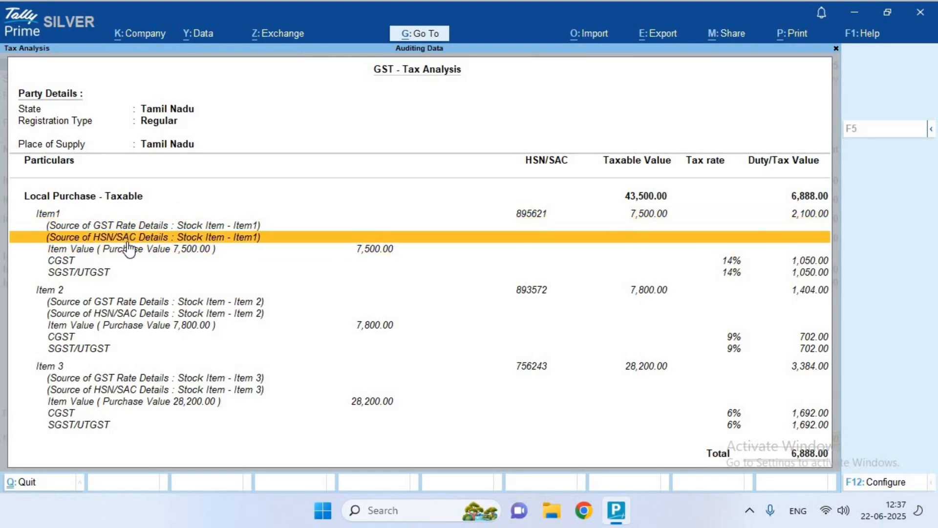
key("Down")
key("Down")
key("Down")
key("Down")
key("Down")
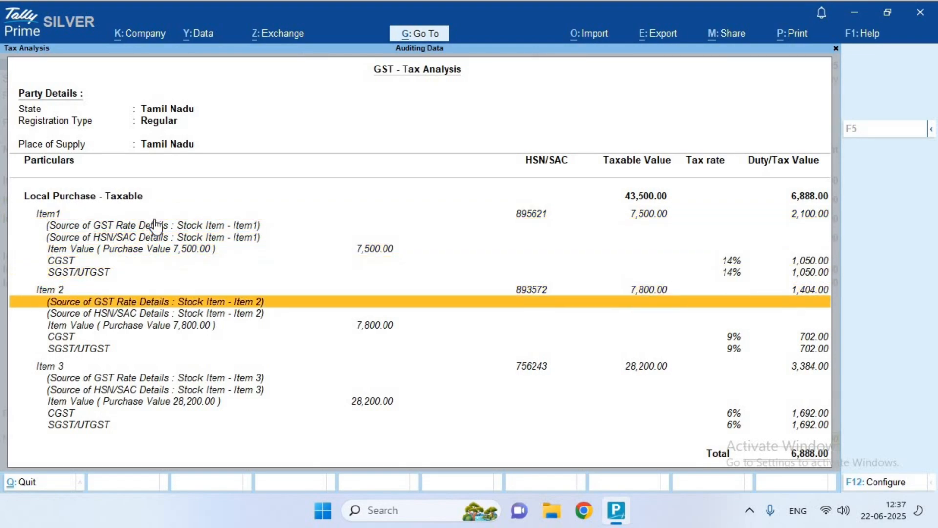
key("Down")
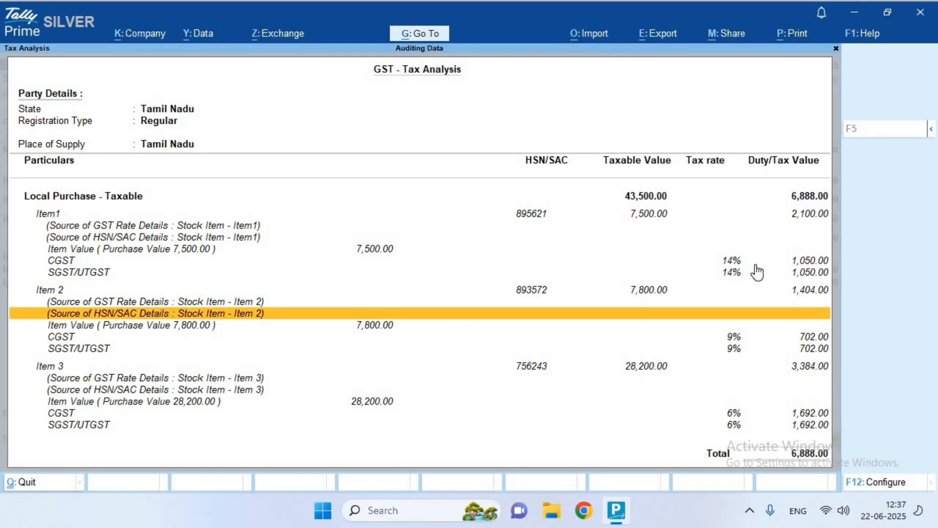
Check the remaining Item 2 and Item 3 tax rows, then return to the purchase voucher
key("Up")
key("Up")
key("Up")
key("Up")
key("Down")
key("Down")
key("Down")
key("Down")
key("Down")
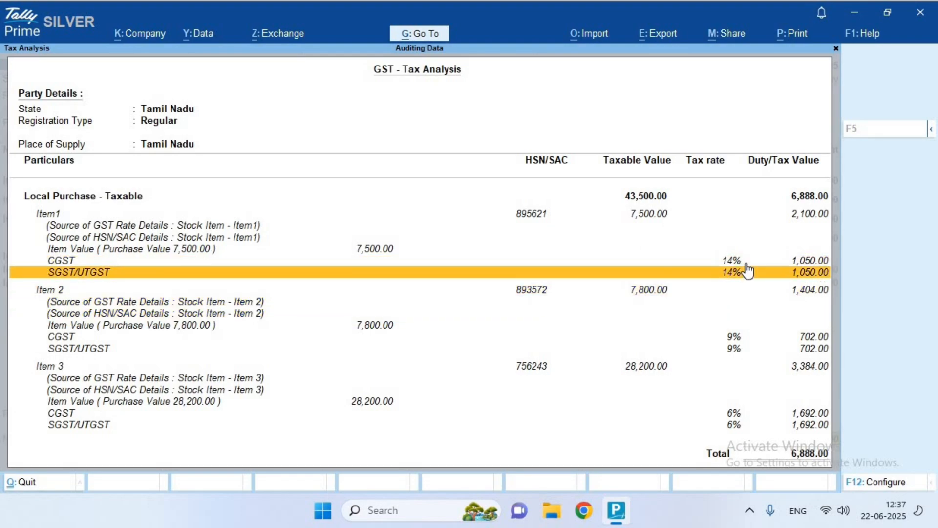
key("Down")
key("Up")
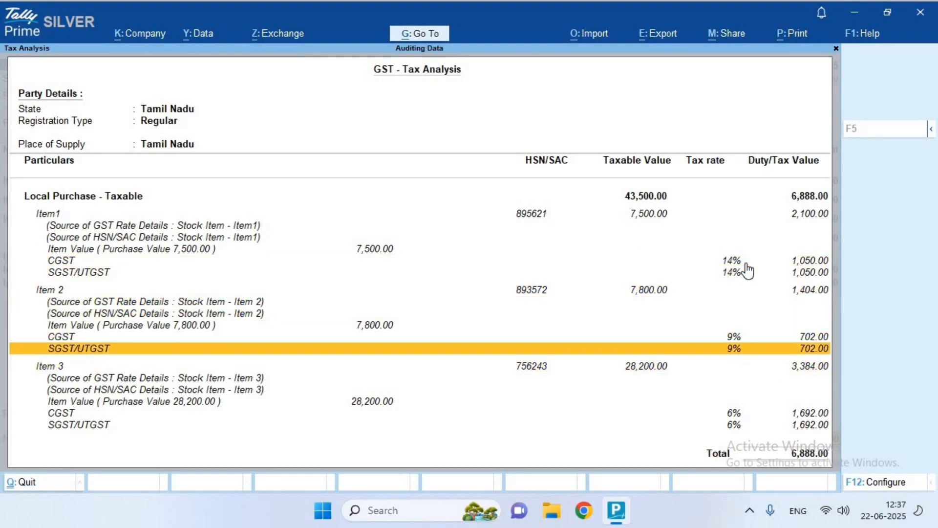
key("Down")
key("Down")
key("Down")
key("Down")
key("Down")
key("Down")
key("Up")
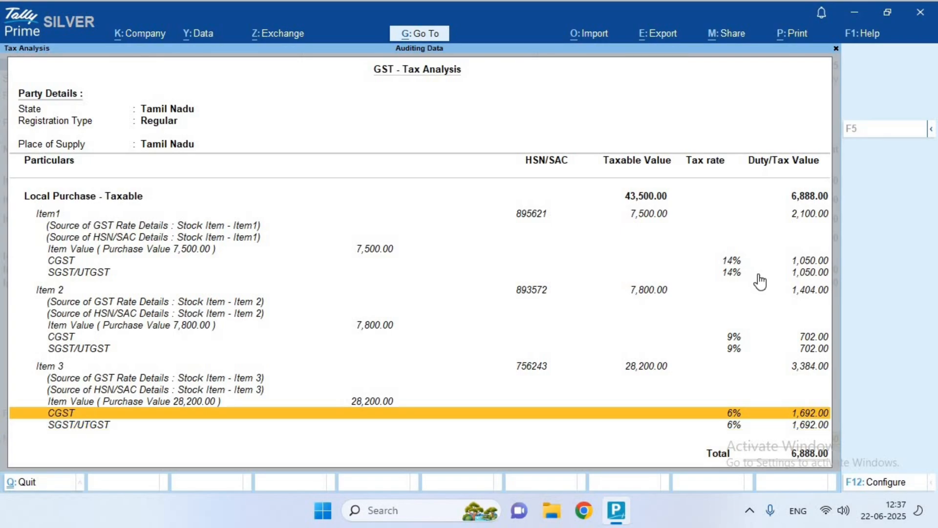
key("Down")
key("Return")
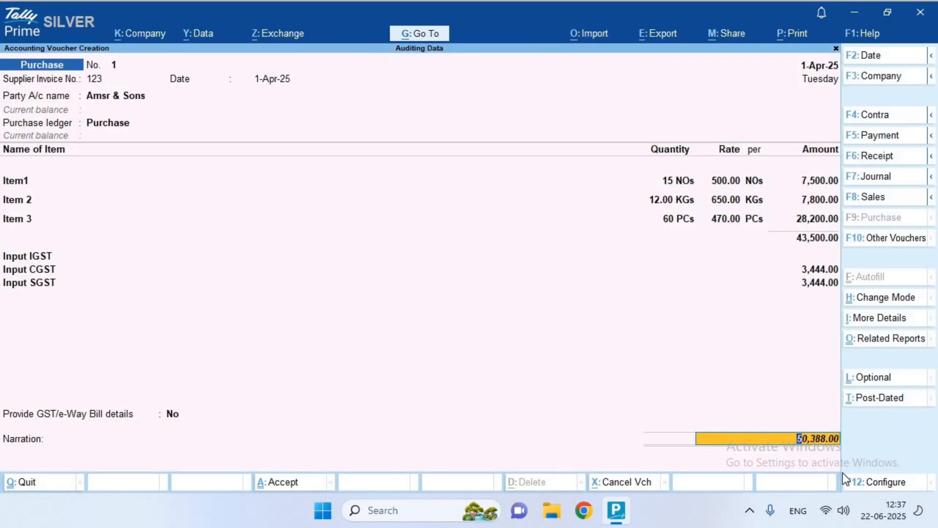
Allocate the purchase to new bill reference 123 for 50,388.00 Cr and accept the voucher
key("Return")
key("Return")
key("Return")
key("Return")
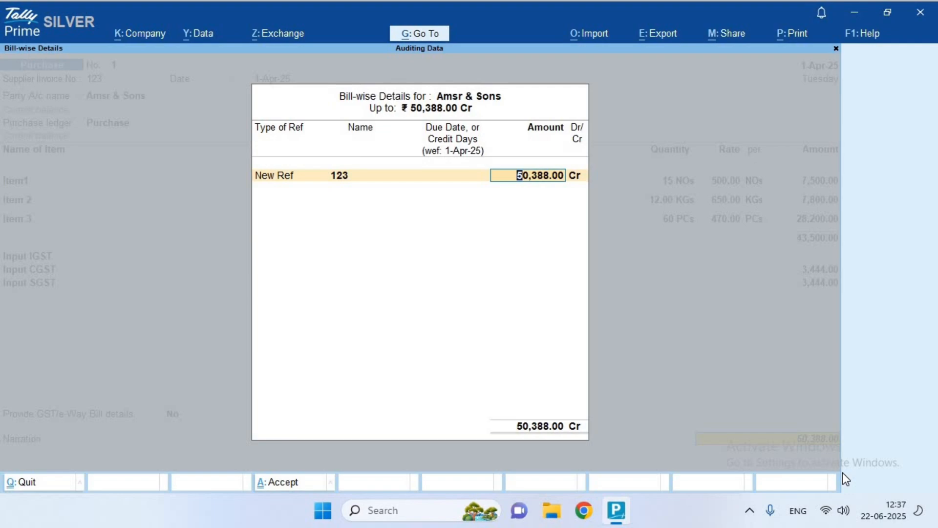
key("BackSpace")
key("BackSpace")
key("BackSpace")
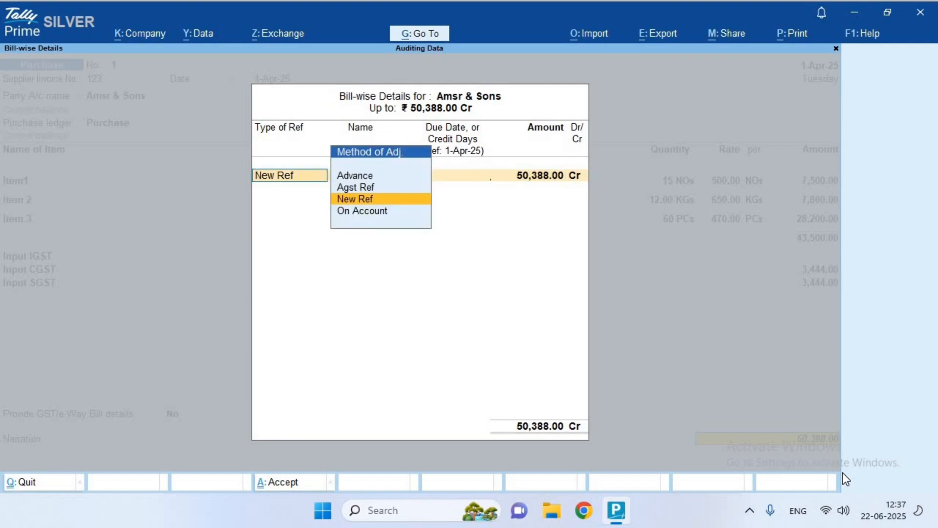
key("Return")
key("Return")
key("Return")
key("Return")
key("Return")
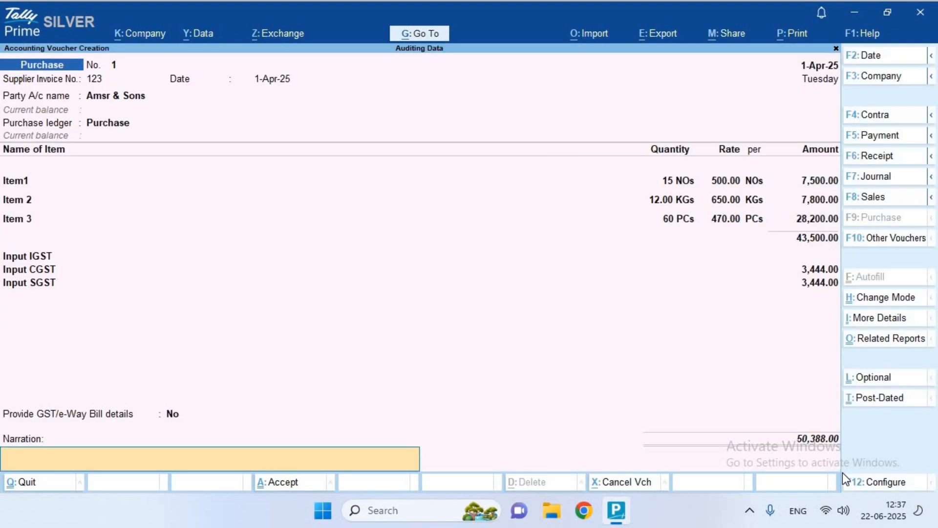
key("Return")
key("Return")
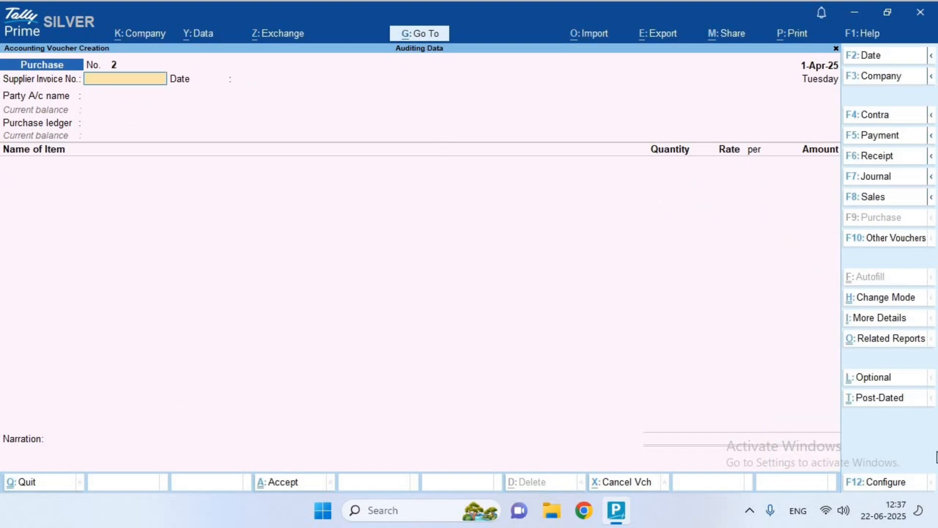
Create a Payment voucher dated 2-Apr-25 paying 45000 from Cash to Amsr & Sons
left_click(891, 137)
key("F2")
key("Return")
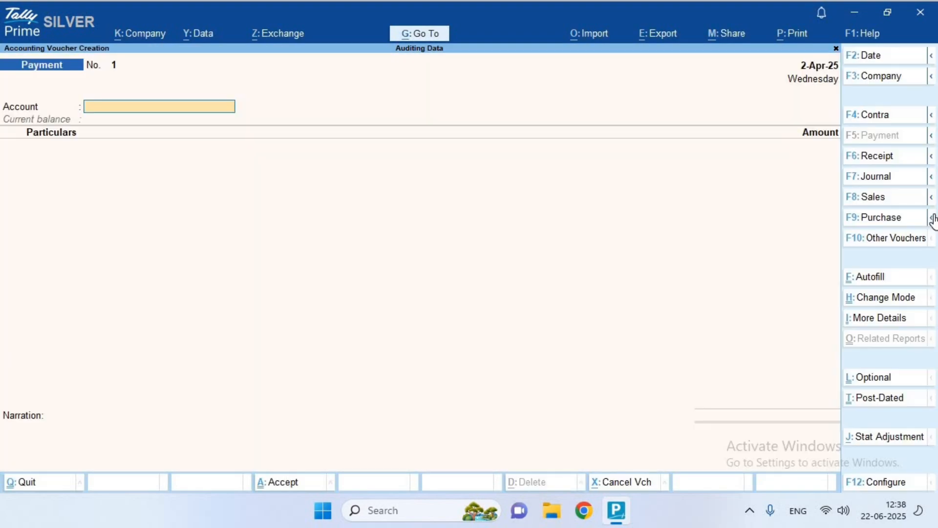
key("Down")
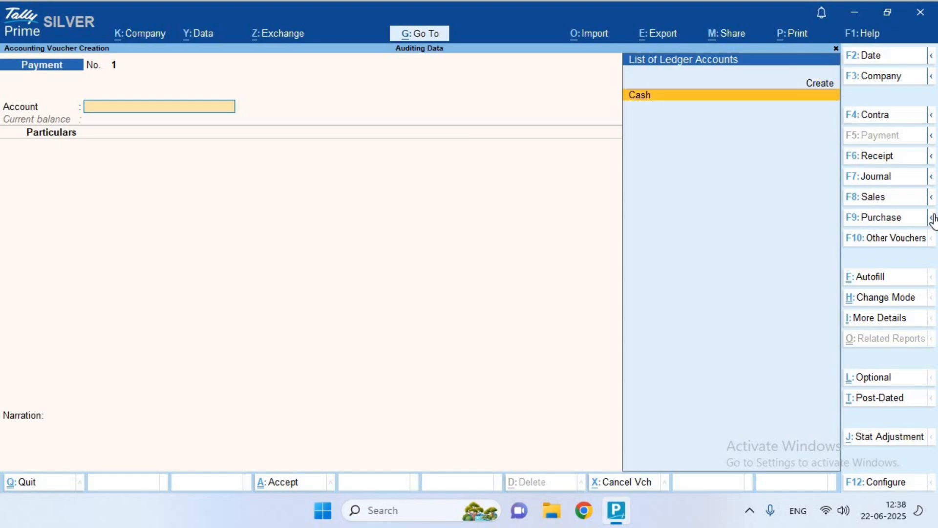
key("Return")
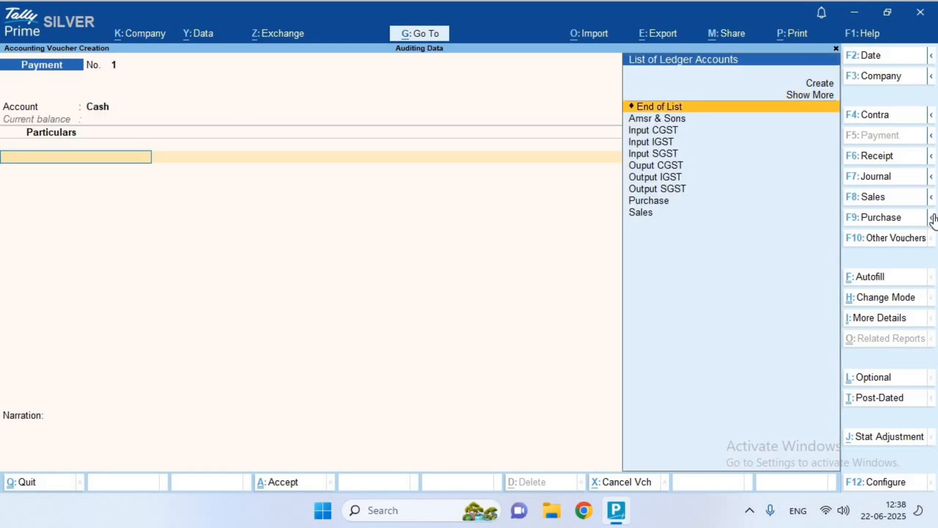
key("Down")
key("Return")
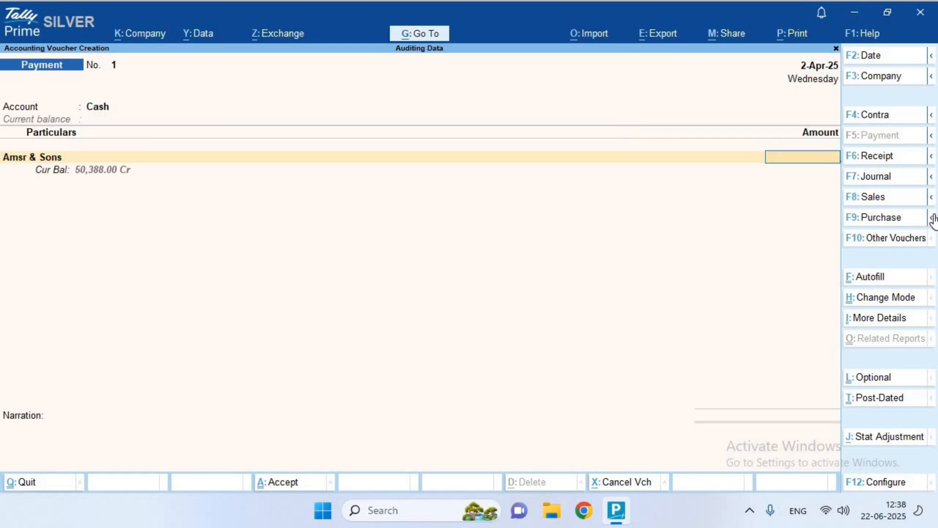
type("45000")
key("Return")
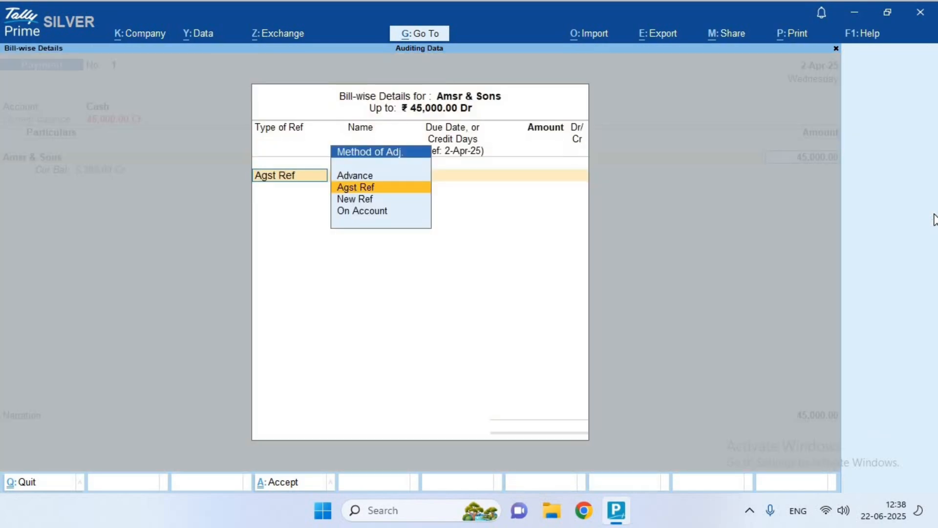
Settle the 45,000.00 payment against pending bill 123 and save the voucher
key("Return")
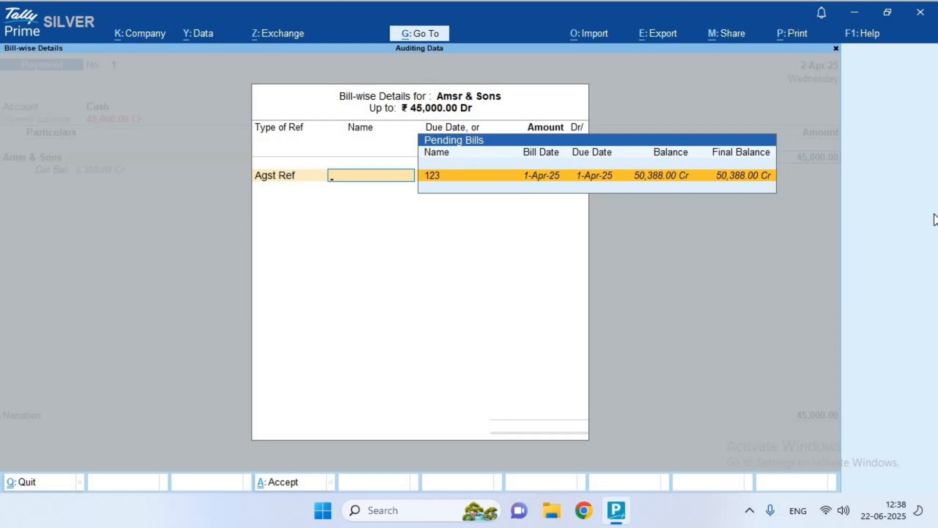
key("Return")
key("Return")
key("Return")
key("Return")
key("Return")
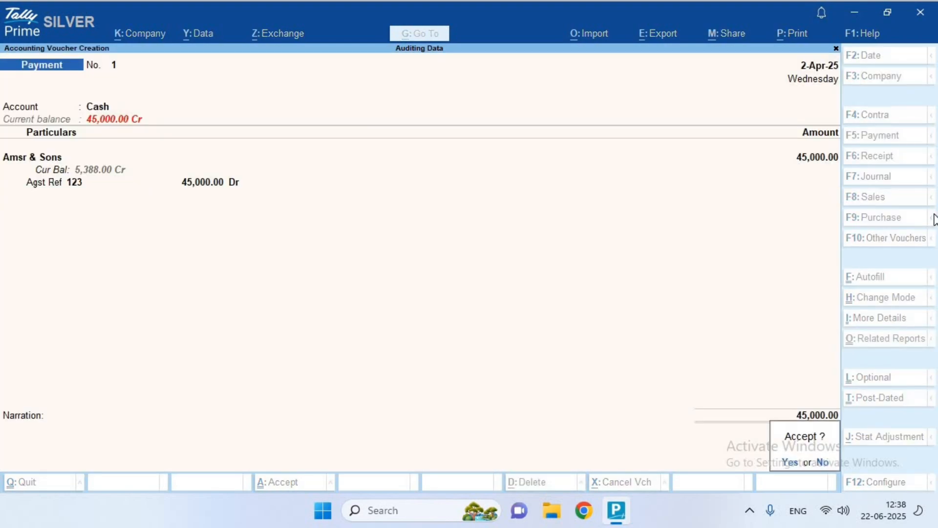
key("Return")
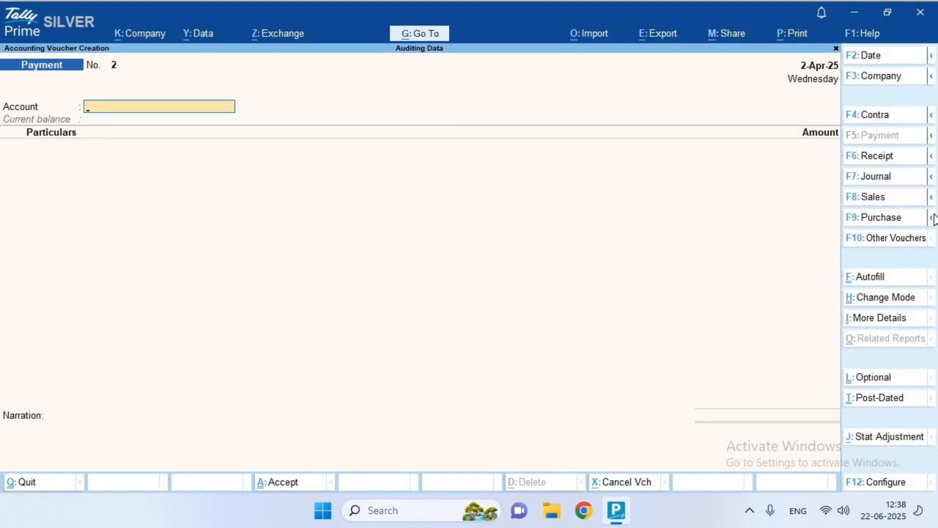
key("Escape")
Open the Bills Payable outstanding report from Statements of Accounts
key("Down")
key("Down")
key("Down")
key("Down")
key("Down")
key("Down")
key("Down")
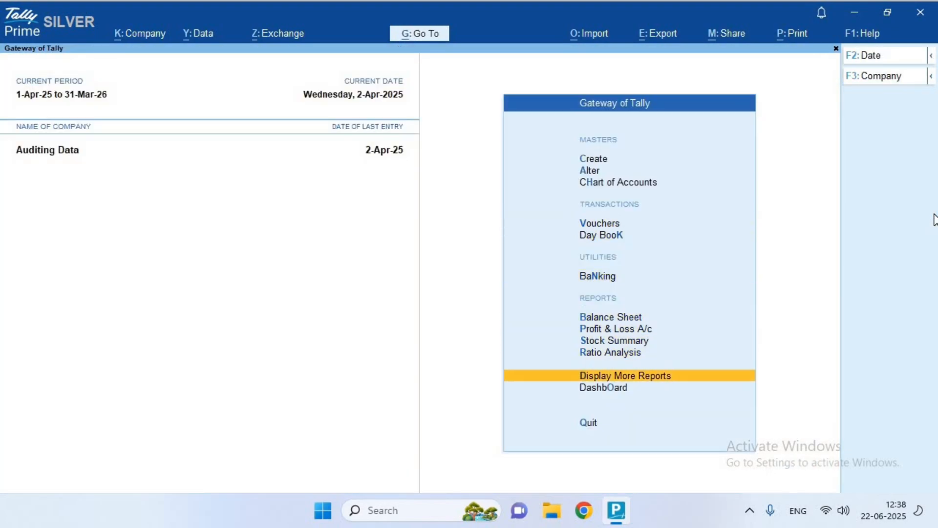
key("Return")
key("Down")
key("Down")
key("Down")
key("Down")
key("Down")
key("Return")
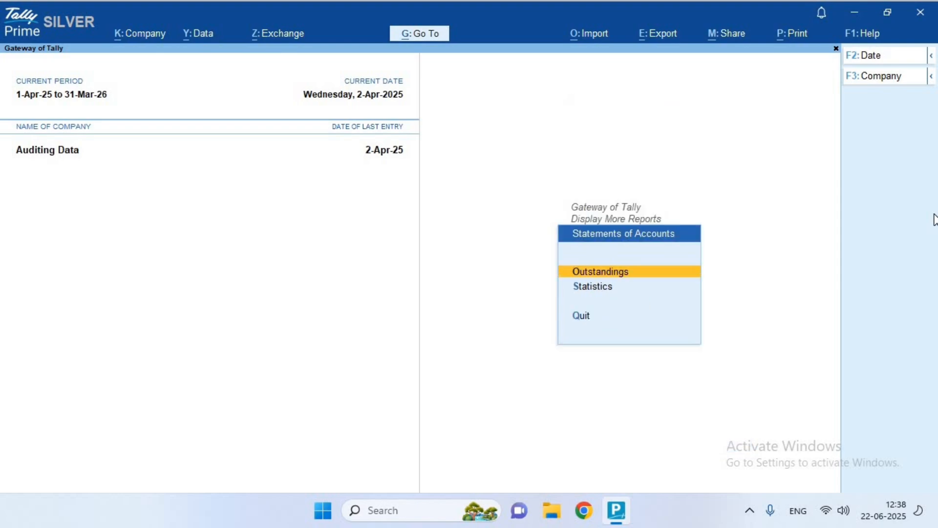
key("Return")
key("Down")
key("Return")
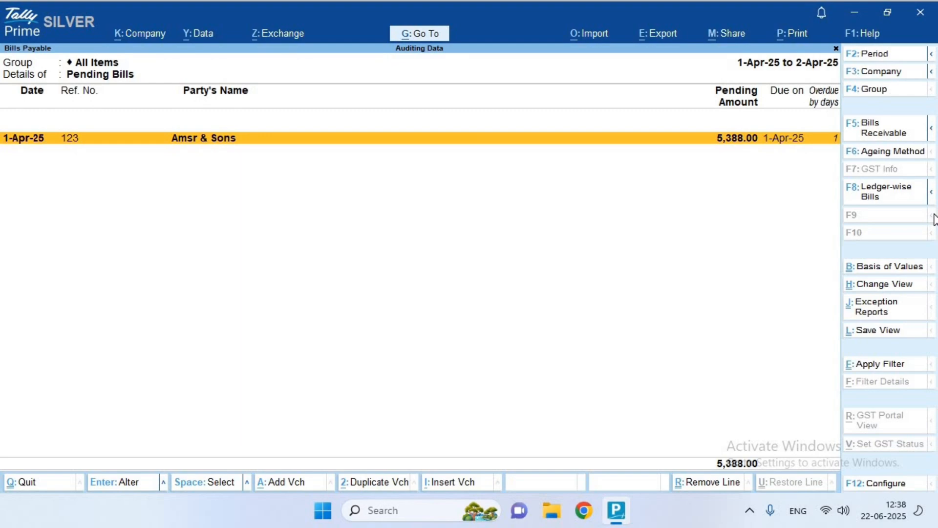
Expand the Amsr & Sons bill 123, pending at 5,388.00, review its lines, and close the report
key("shift+Return")
key("Down")
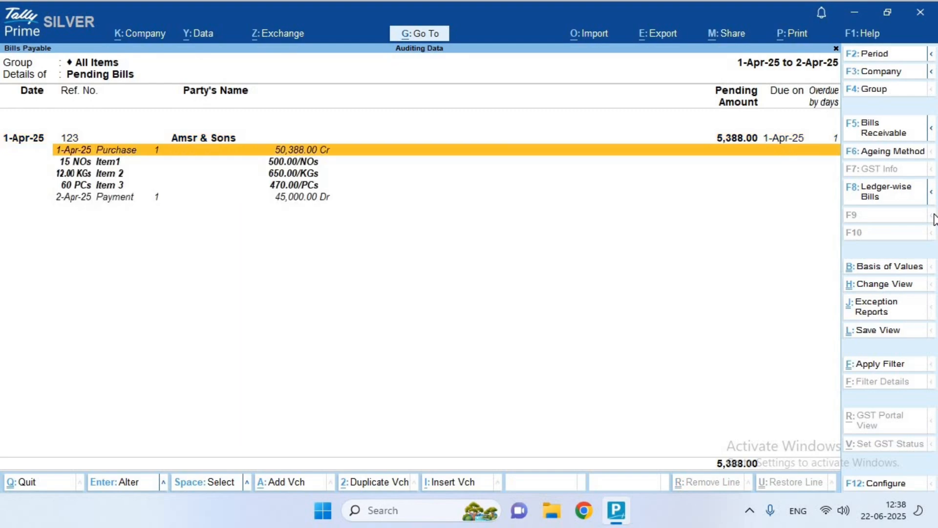
key("Down")
key("Down")
key("Down")
key("Up")
key("Up")
key("Up")
key("Down")
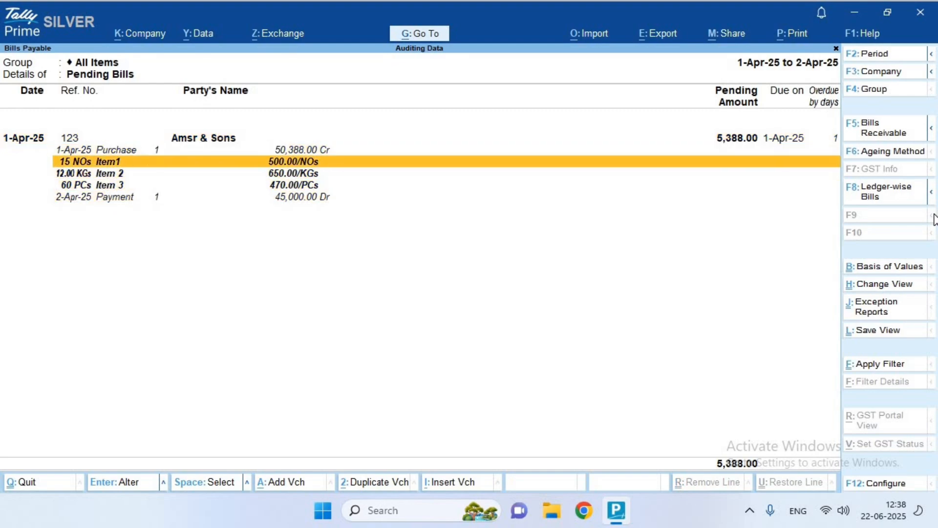
key("Down")
key("Down")
key("Down")
key("Up")
key("Down")
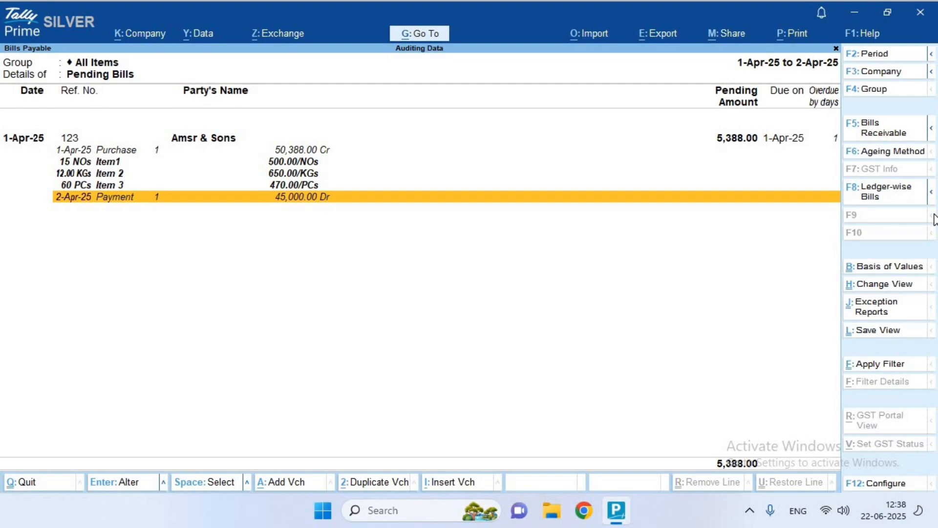
key("Up")
key("Up")
key("Up")
key("Up")
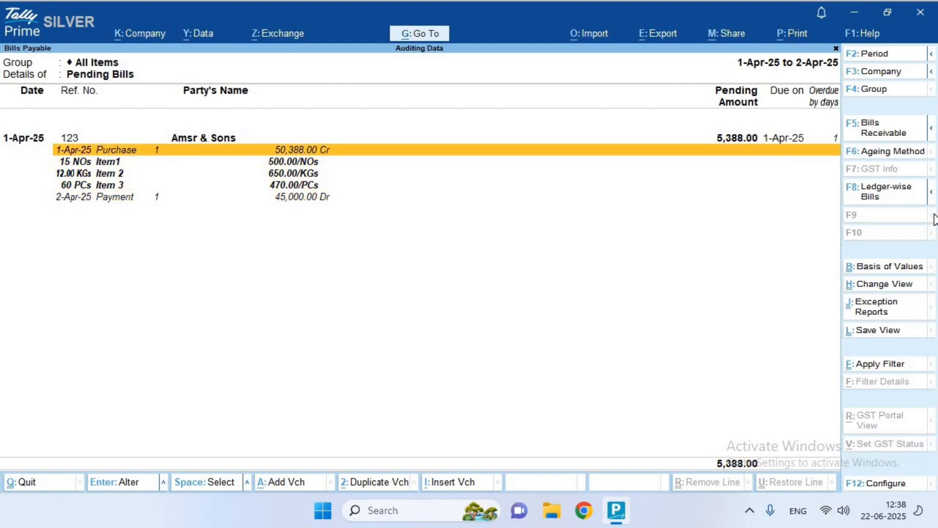
key("Escape")
key("Escape")
key("Escape")
key("Escape")
key("Escape")
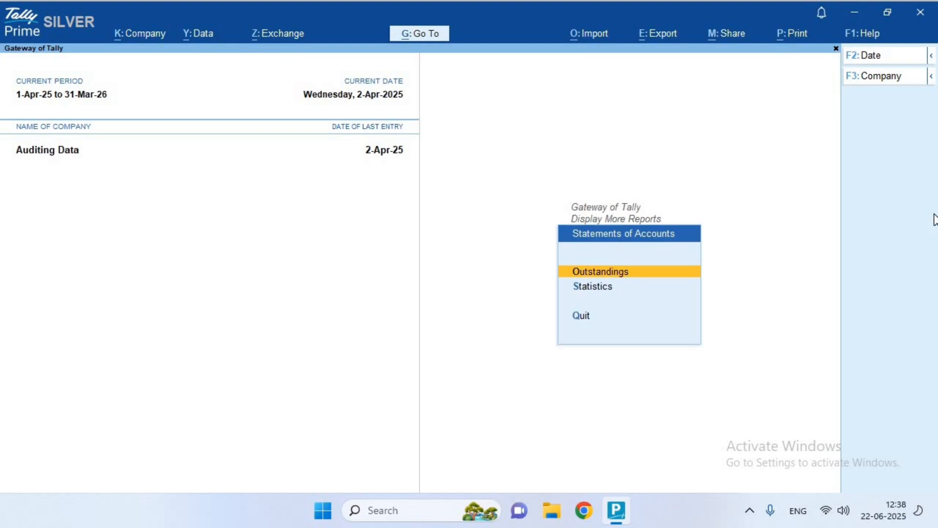
Start a cash Sales voucher on the Sales ledger with Item1 as the first item
key("n")
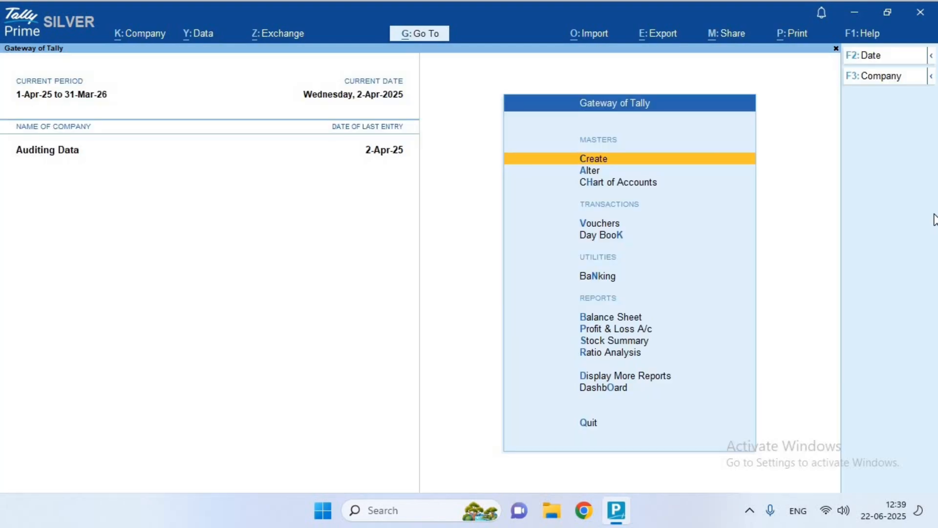
key("Down")
key("Down")
key("Down")
key("Return")
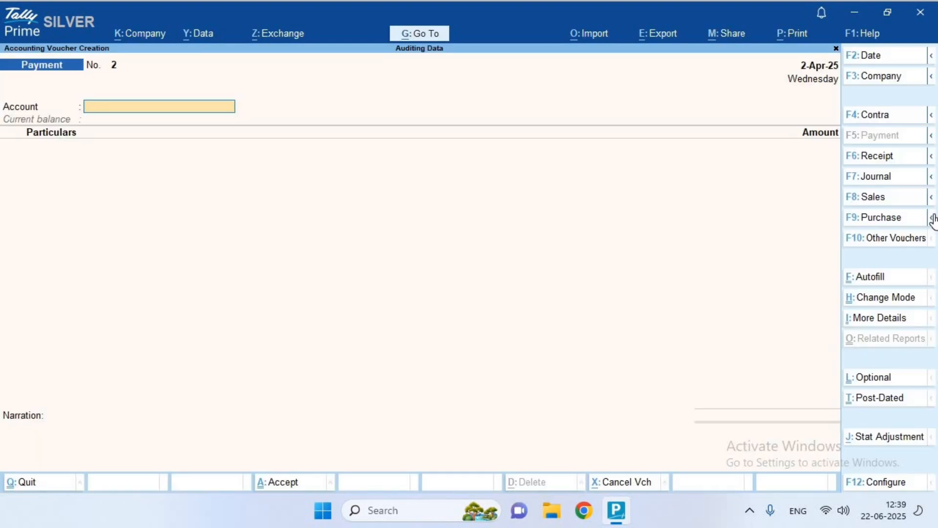
key("F8")
key("Down")
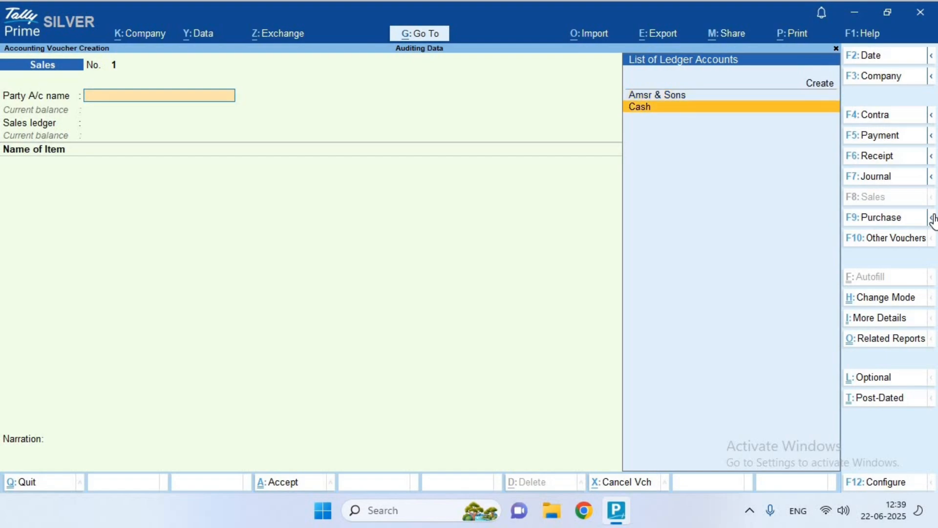
key("Return")
key("ctrl+a")
key("ctrl+a")
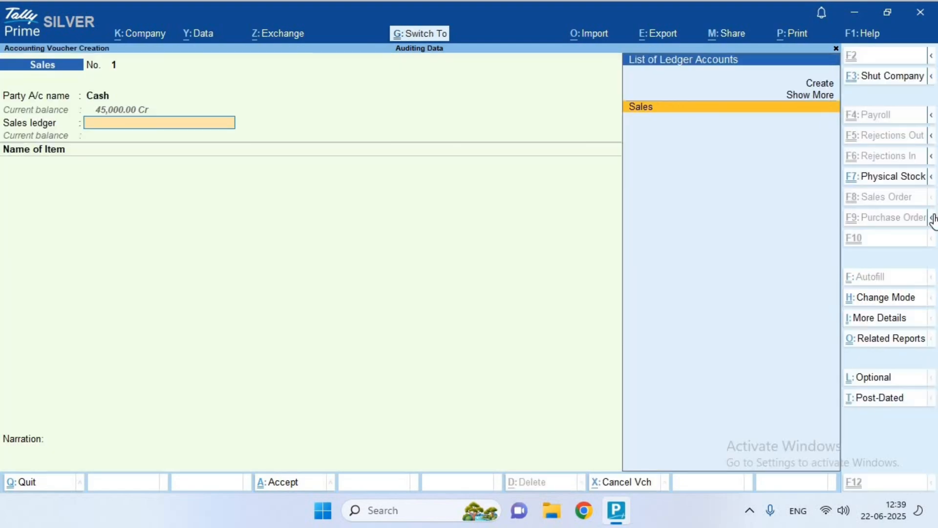
key("Return")
key("Down")
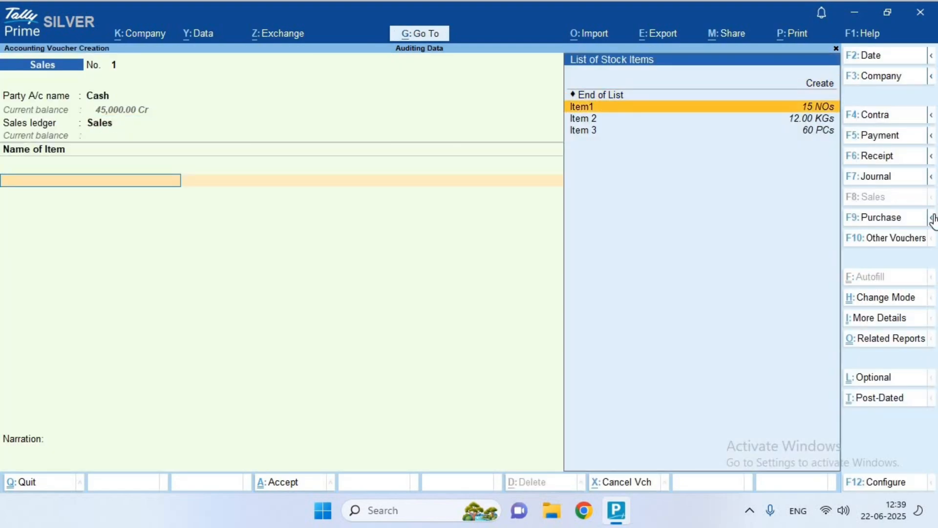
key("Return")
Enter 8 NOs of Item1 at 520.00 after checking its stock query, totalling 4,160.00
key("Return")
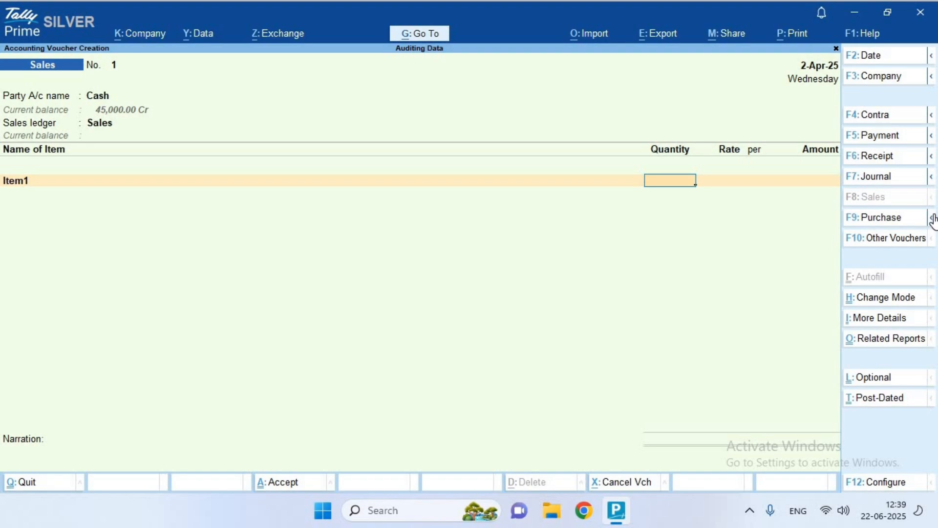
type("8")
key("Return")
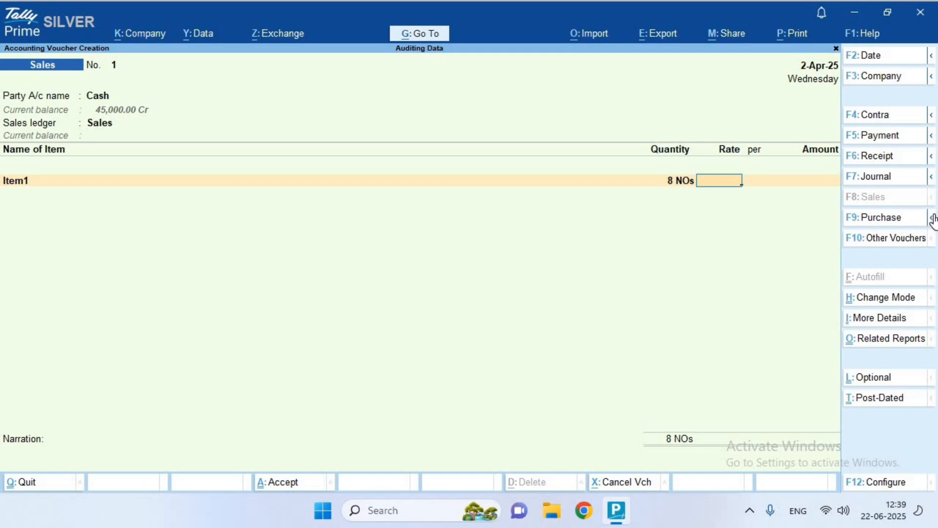
left_click(933, 218)
key("alt")
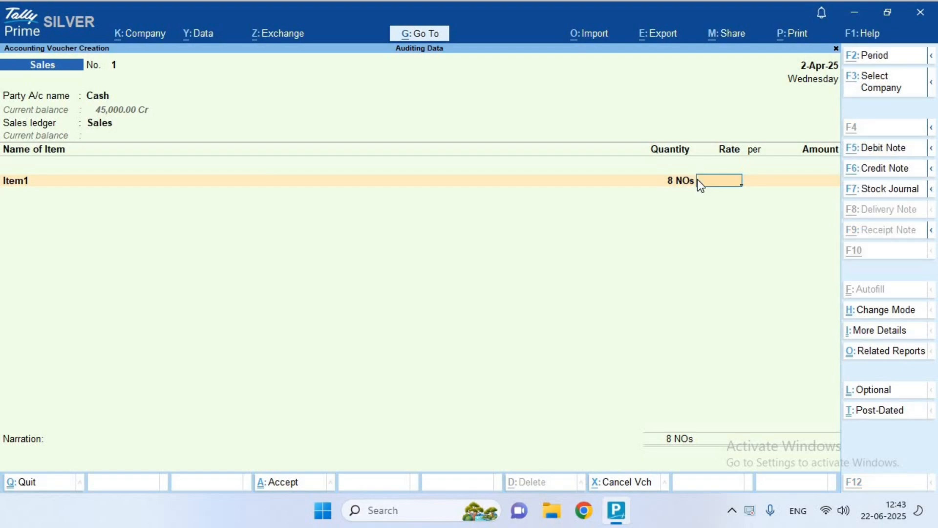
key("alt+s")
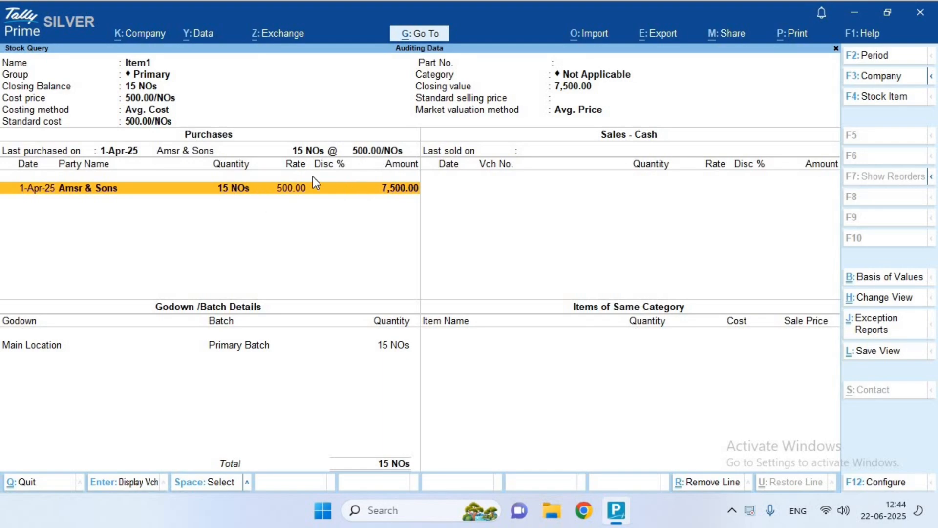
key("Escape")
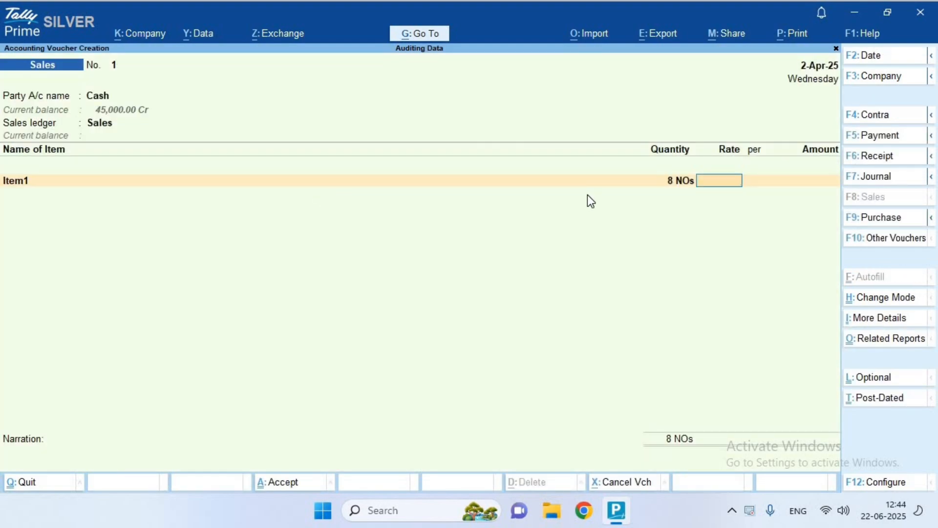
type("520")
key("Return")
key("Return")
key("Return")
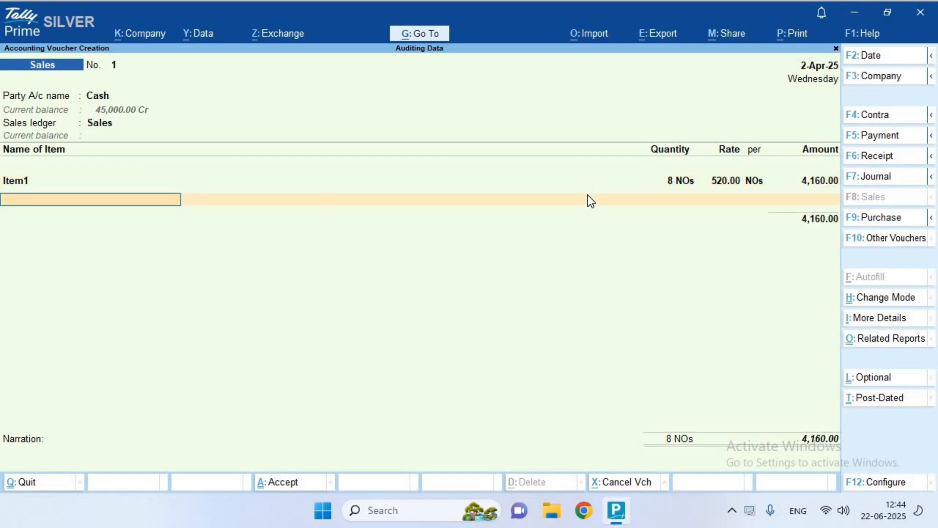
Add Item 2, quantity 1.5 at rate 675.50, after checking its stock query
type("c")
key("BackSpace")
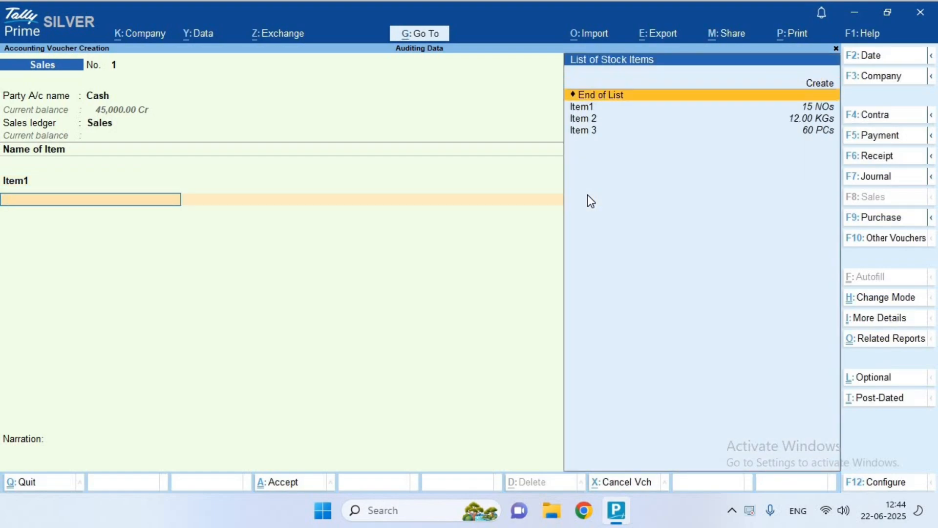
key("Down")
key("Down")
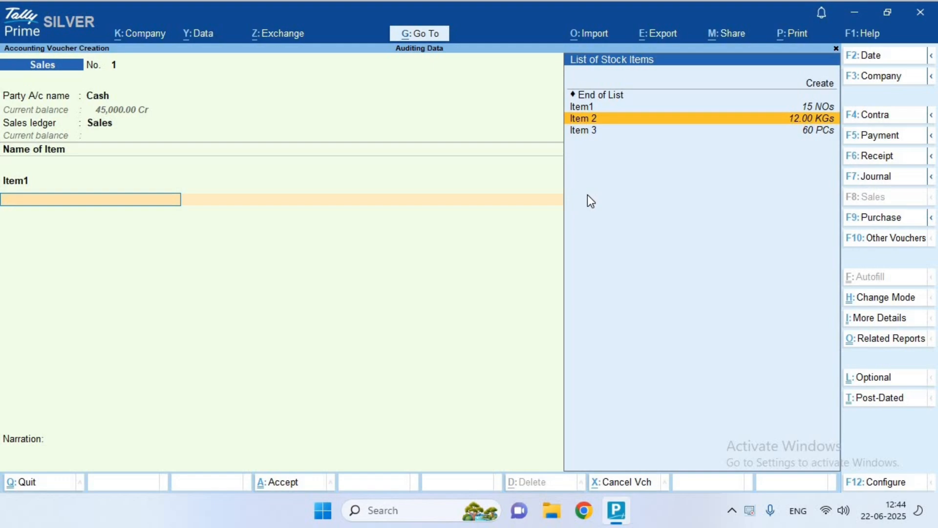
key("Return")
key("Return")
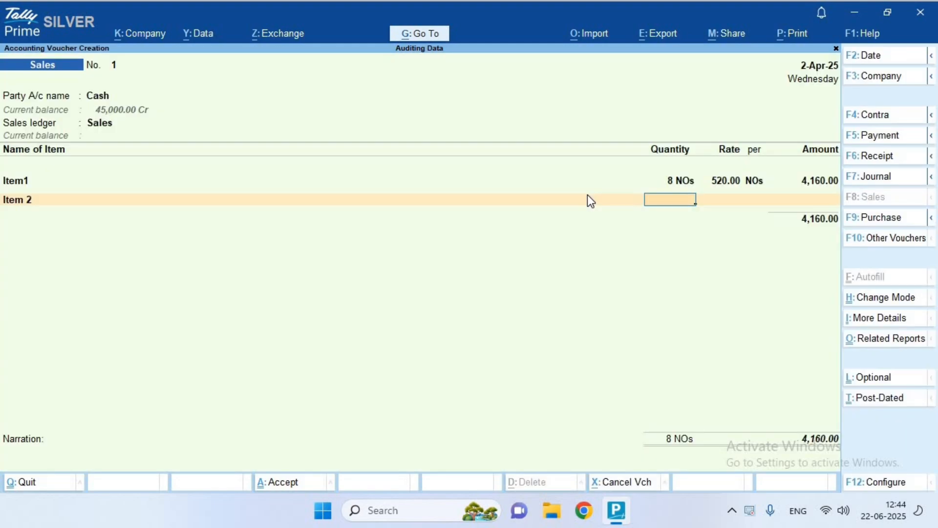
type("1.5")
key("Return")
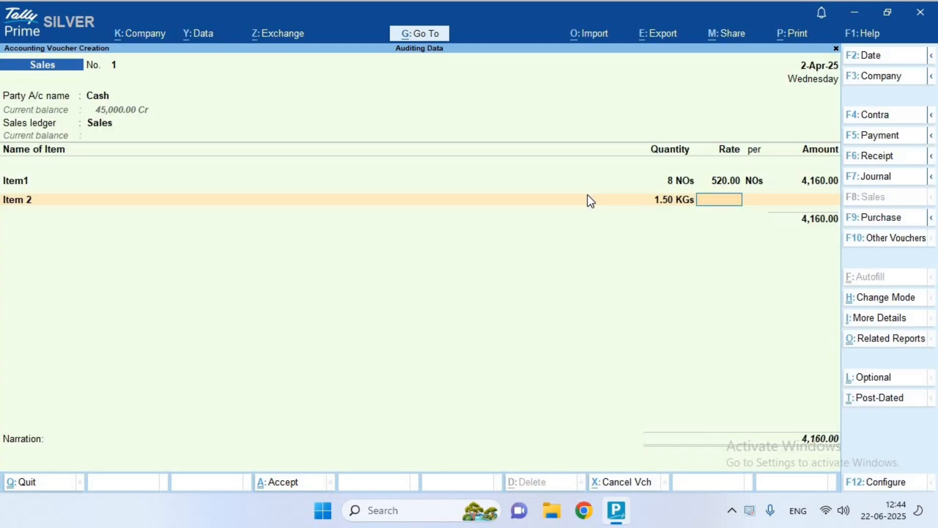
key("alt+s")
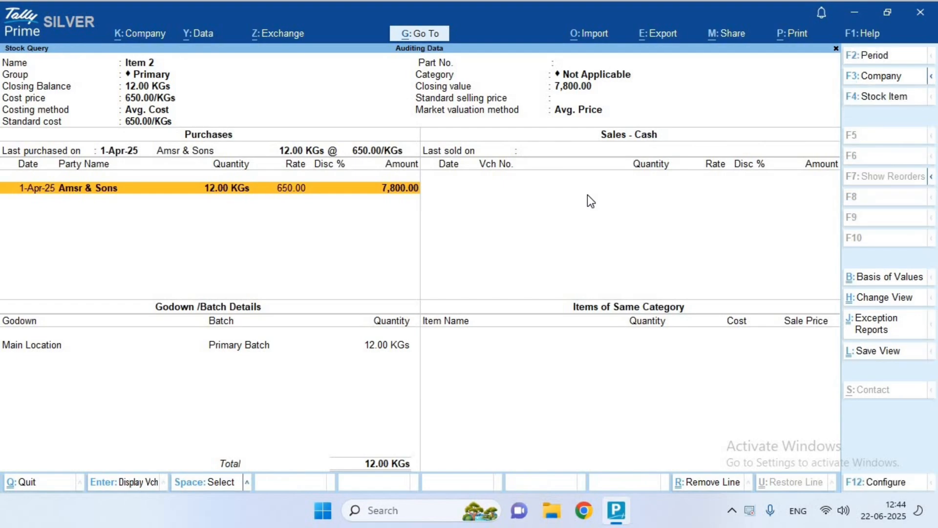
key("Escape")
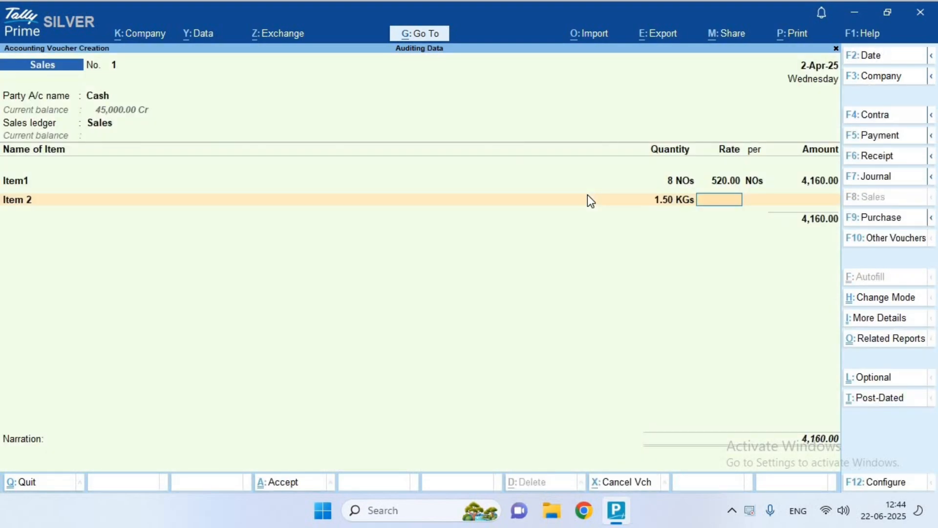
type("675.50")
key("Return")
key("Return")
key("Return")
Add Output CGST and Output SGST of 673.59 each and save the 6,520.43 sales voucher
key("Return")
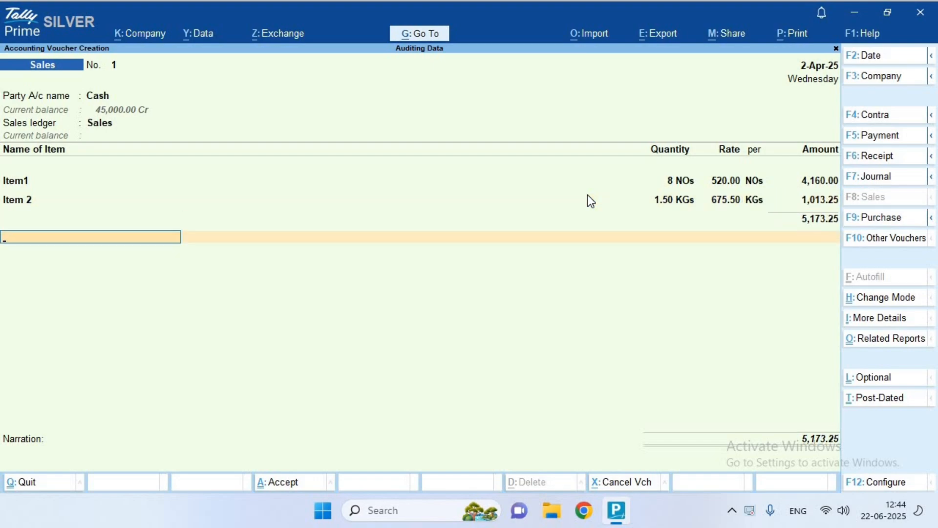
type("Cg")
key("Down")
key("Down")
key("Return")
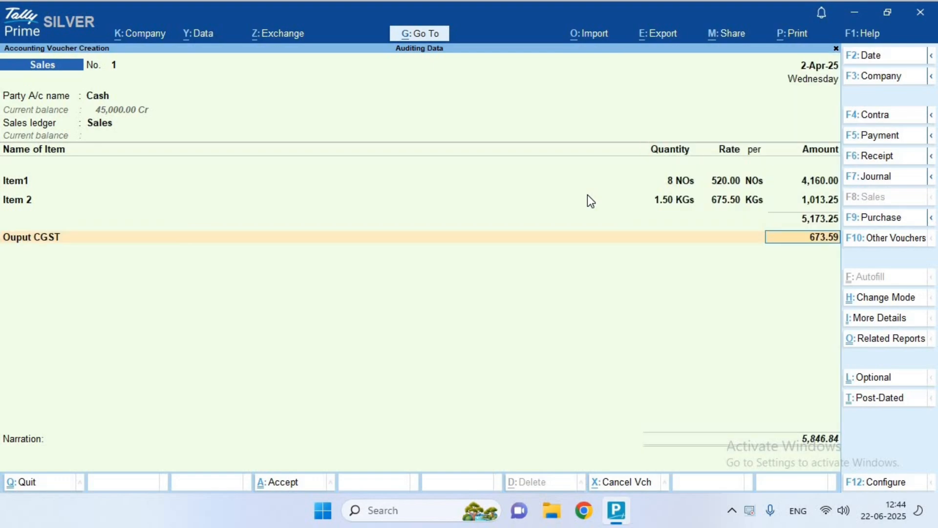
key("Return")
type("Sg")
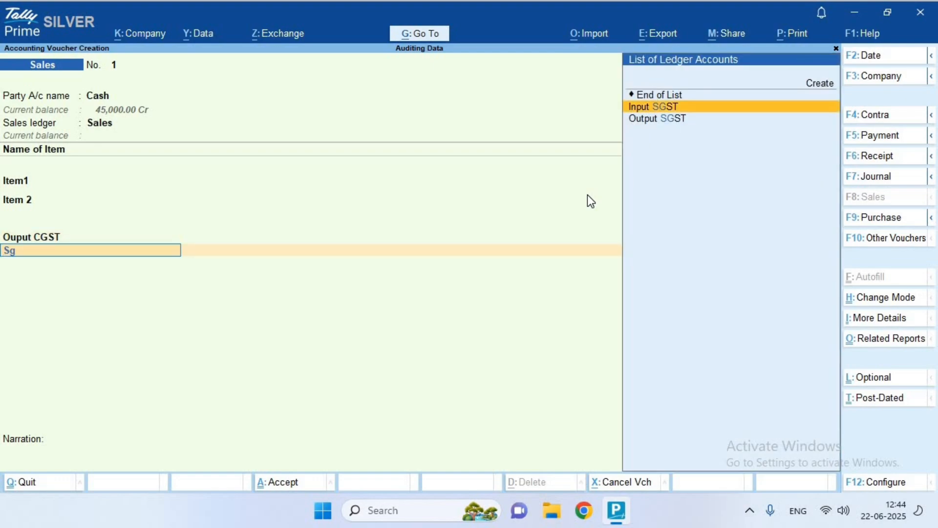
key("Down")
key("Return")
key("Return")
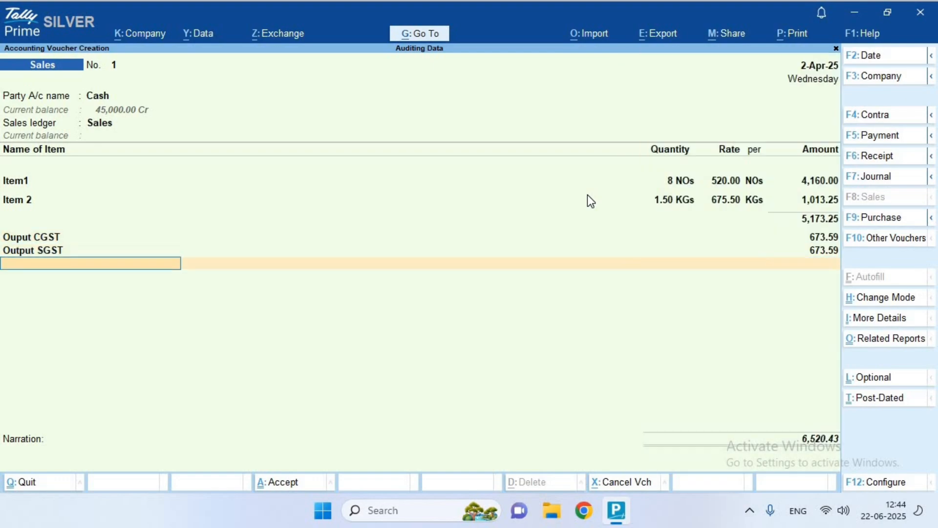
key("Return")
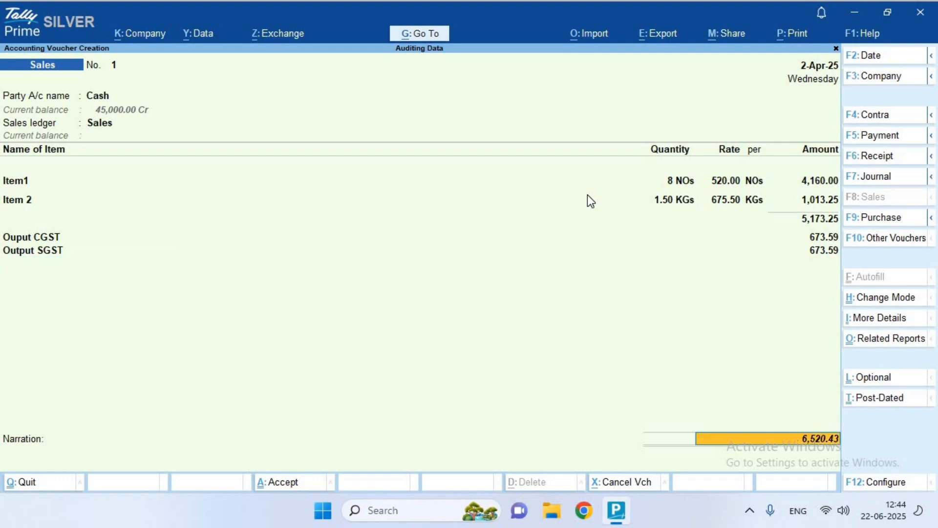
key("Return")
key("Return")
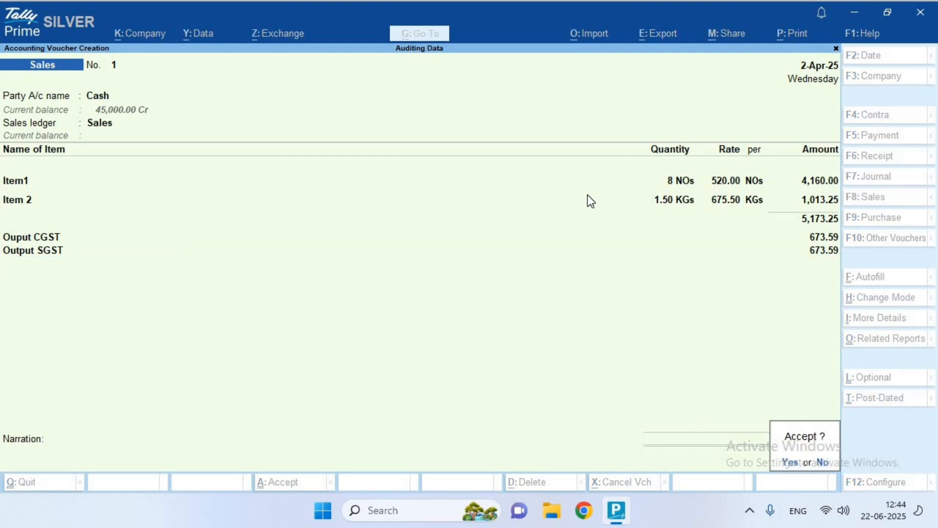
key("Return")
key("Escape")
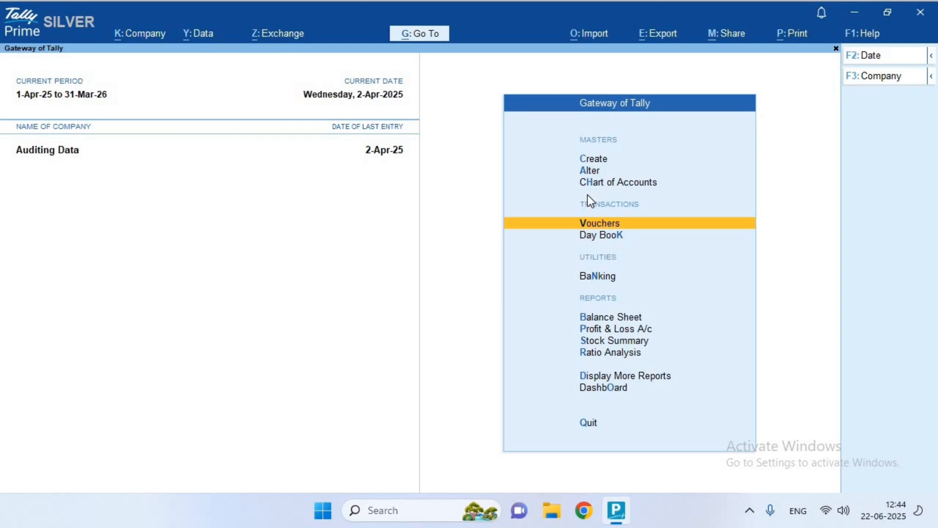
Open the cash sales voucher from the Day Book
key("Down")
key("Return")
key("Down")
key("Return")
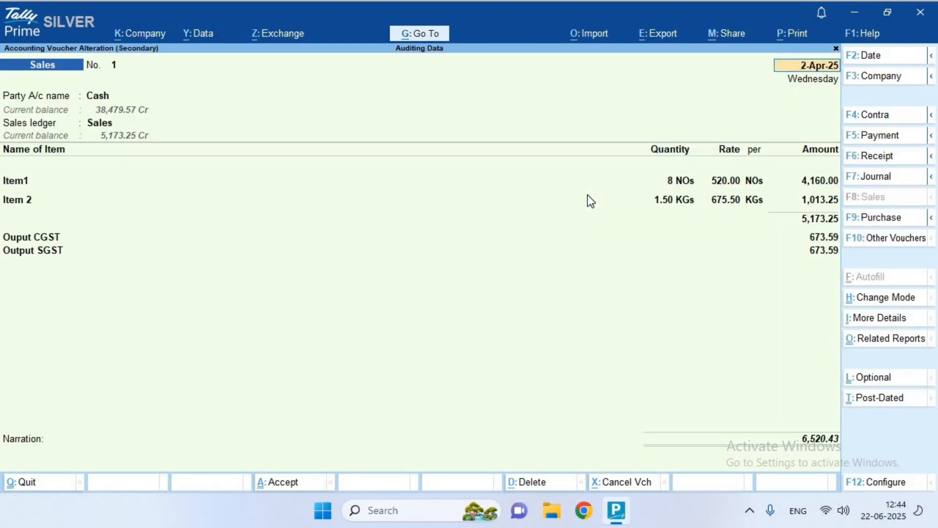
Preview the sale as a Tax Invoice and scroll through the whole invoice
key("ctrl+p")
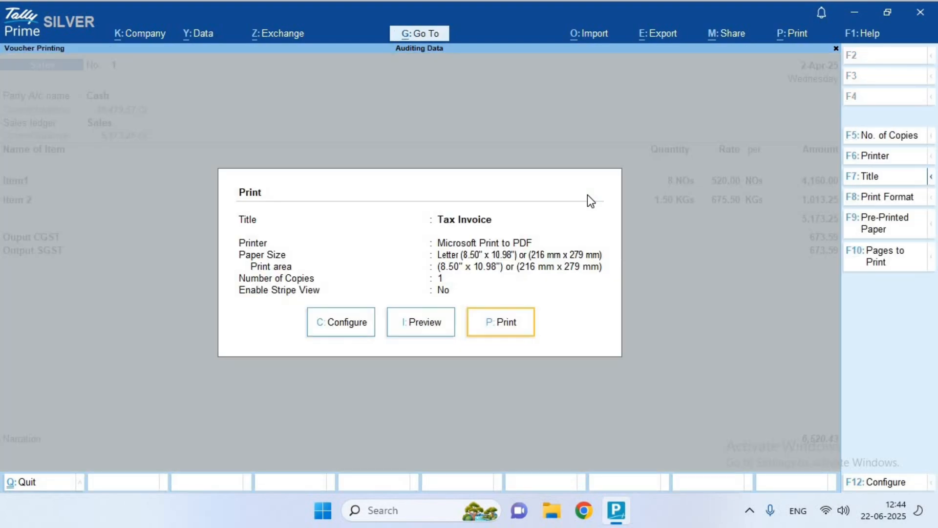
key("Left")
key("Return")
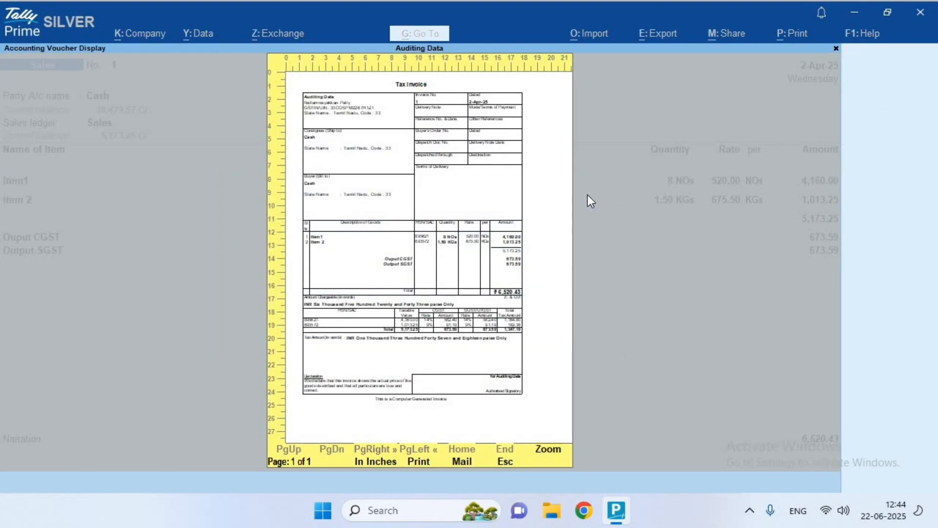
key("Return")
key("Down")
key("Down")
key("Down")
key("Down")
key("Down")
key("Down")
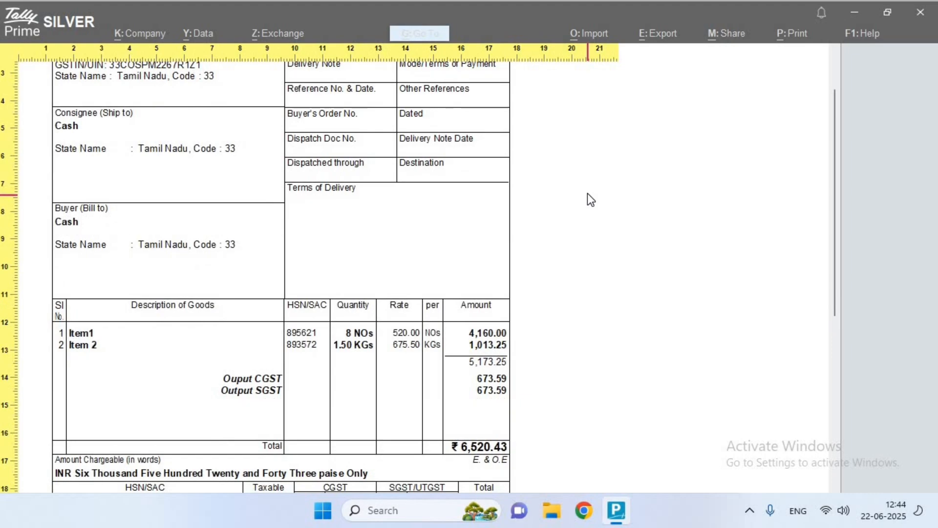
scroll(324, 341, "down", 1)
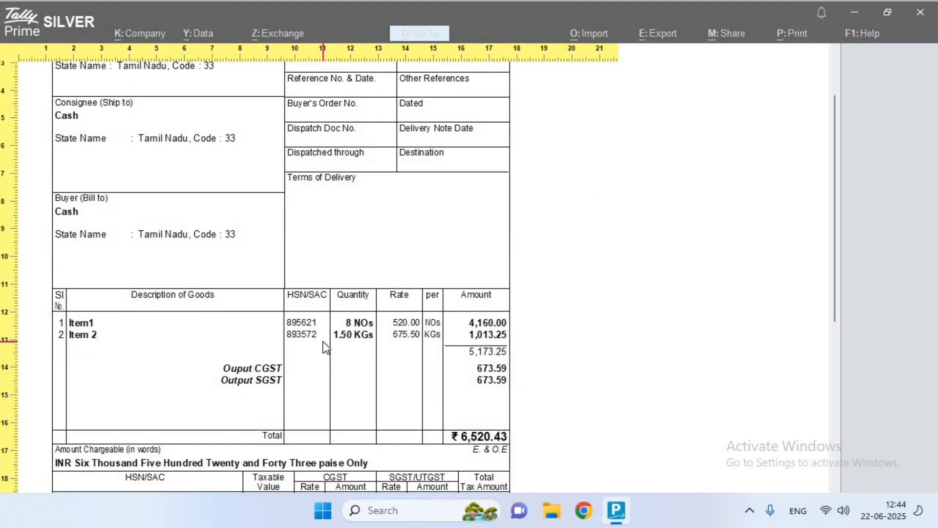
scroll(324, 341, "down", 3)
scroll(327, 293, "down", 3)
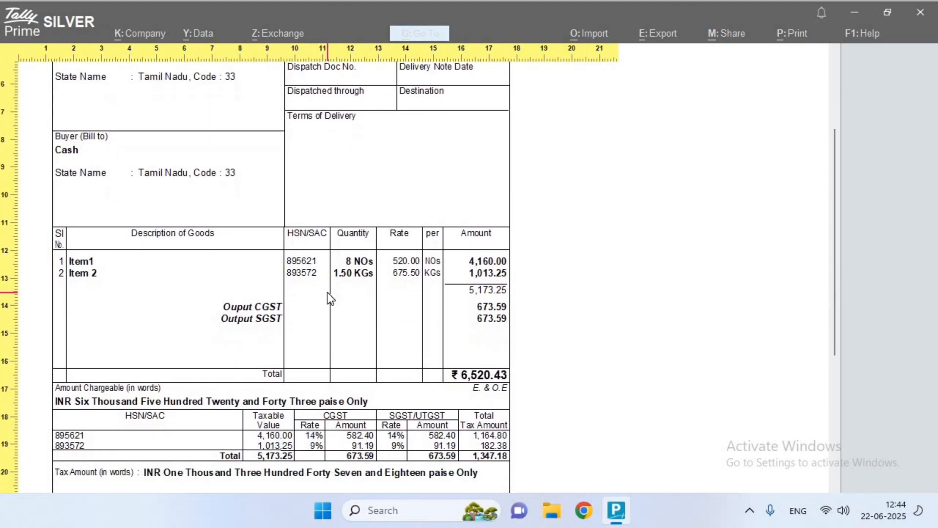
scroll(328, 292, "down", 1)
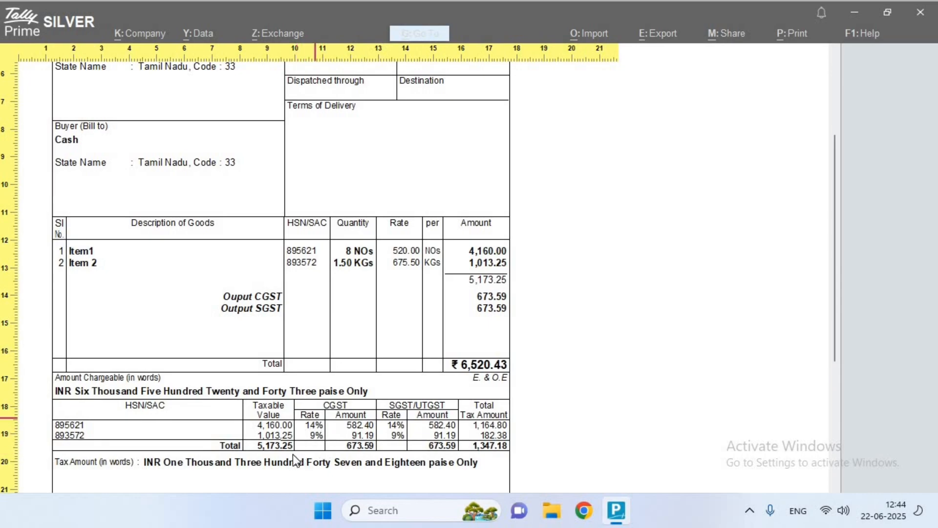
scroll(328, 415, "down", 10)
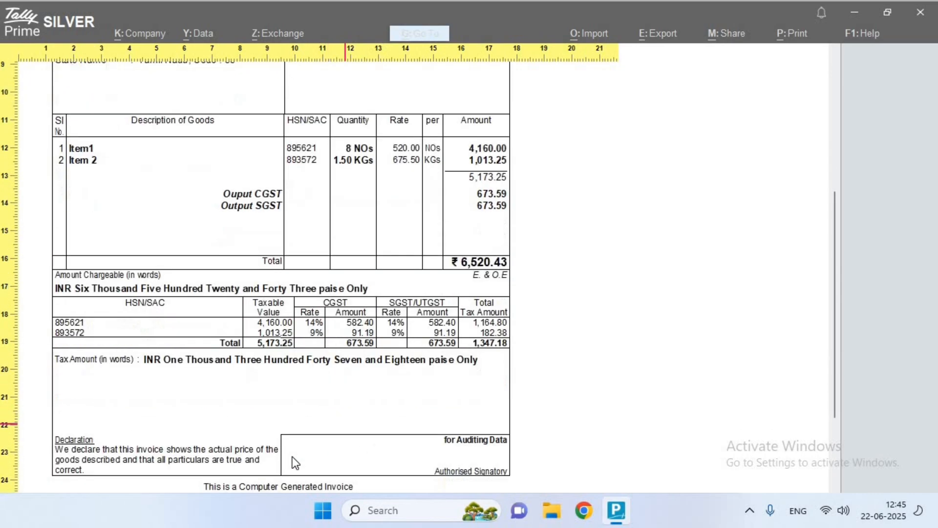
scroll(294, 462, "down", 2)
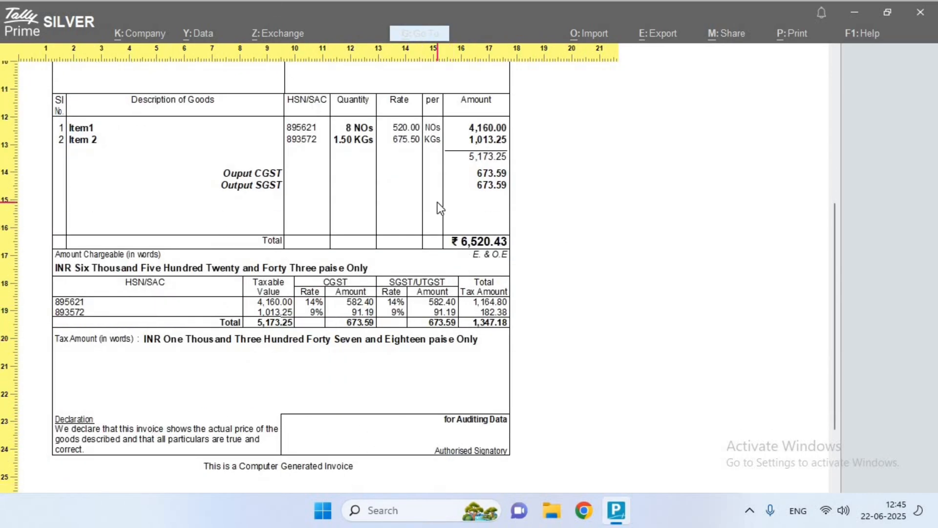
scroll(507, 294, "up", 20)
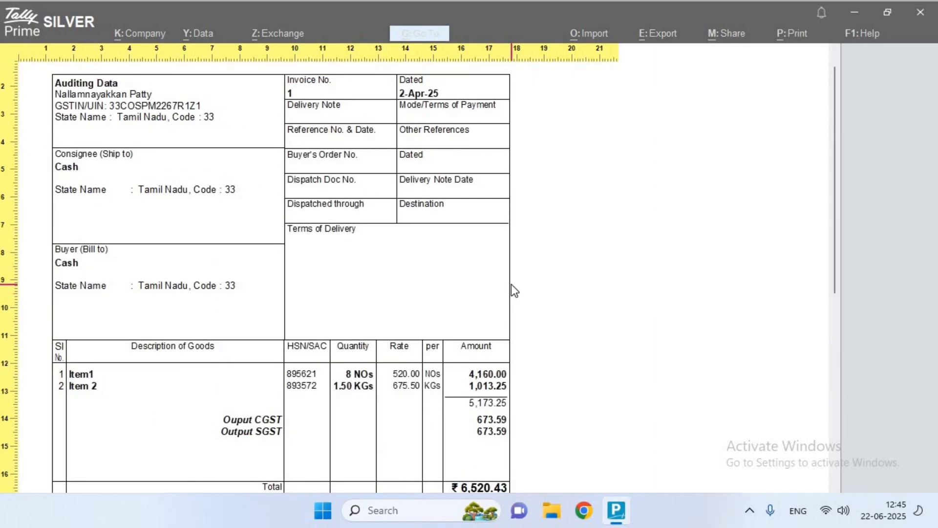
Return to Gateway of Tally and open the Balance Sheet as at 2-Apr-25
key("Escape")
key("Escape")
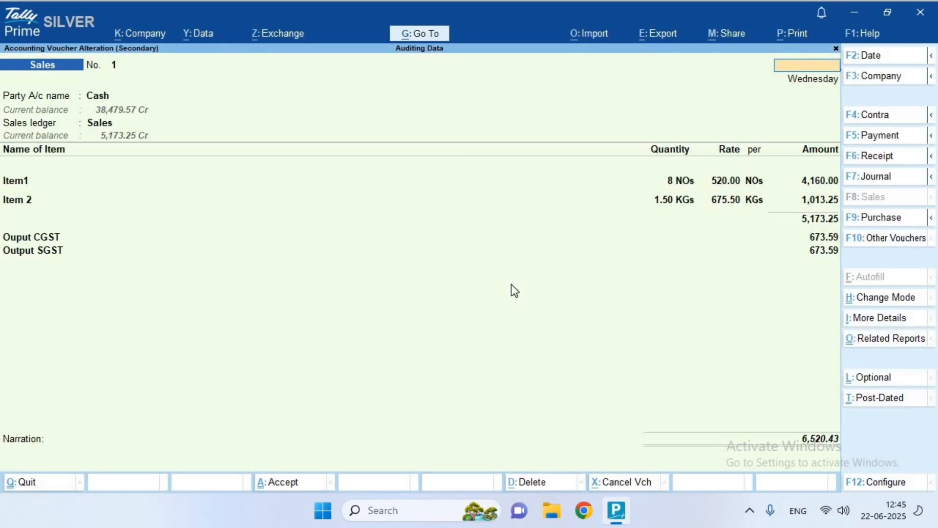
key("Escape")
key("Return")
key("Escape")
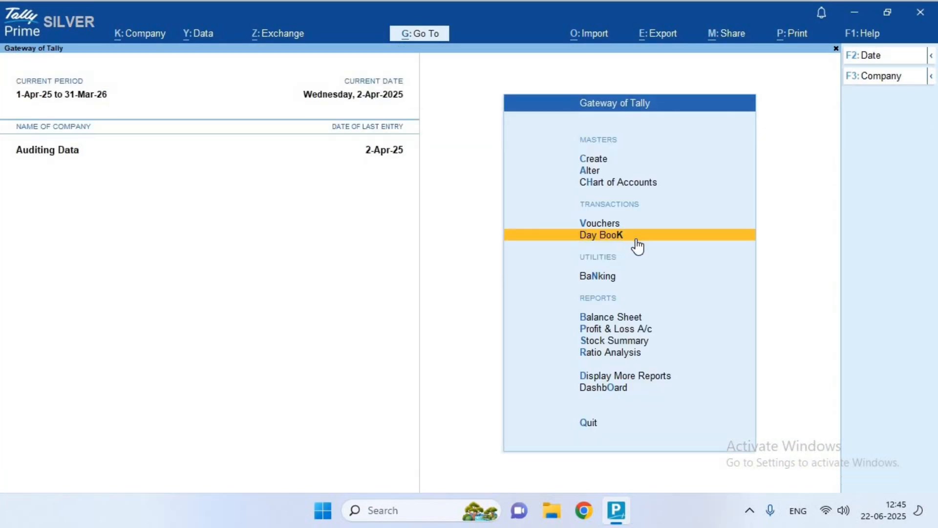
key("Up")
key("Up")
key("Up")
key("Down")
key("Down")
key("Down")
key("Down")
key("Down")
key("Down")
key("Down")
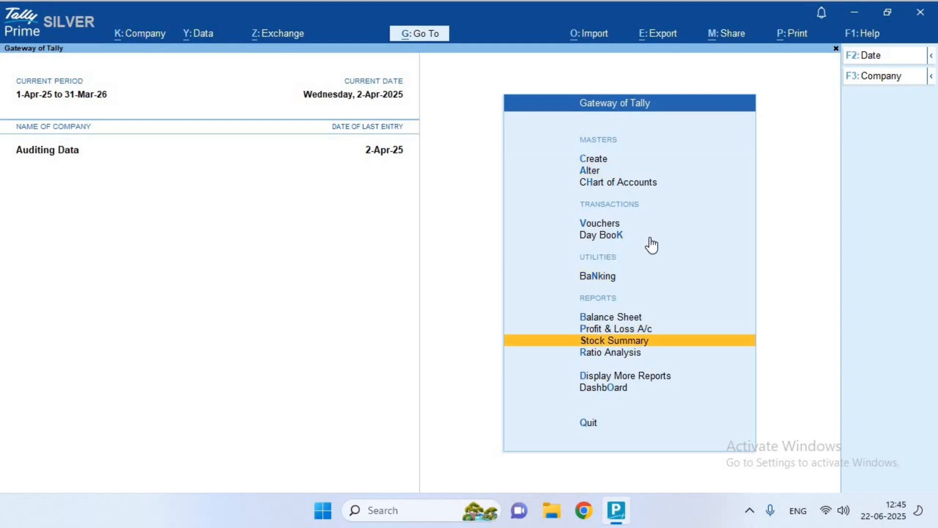
key("Up")
key("Up")
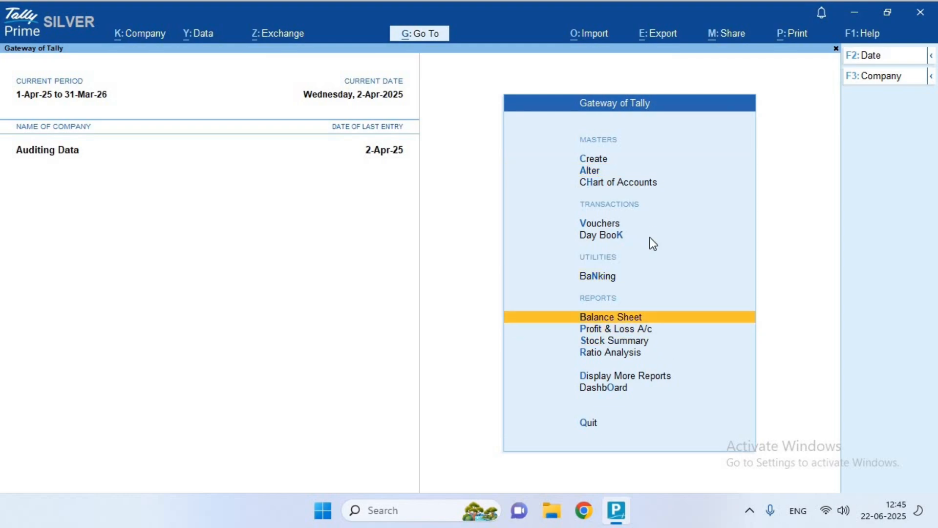
key("Return")
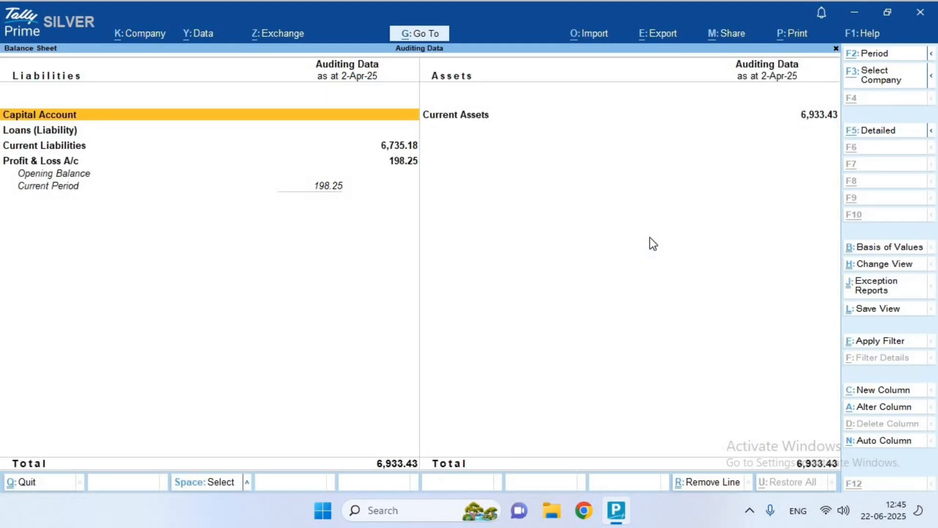
Expand the Balance Sheet to detailed view and mark the Duties & Taxes line
key("alt+F5")
key("Down")
key("Down")
key("Down")
key("Down")
key("Down")
key("Up")
key("Up")
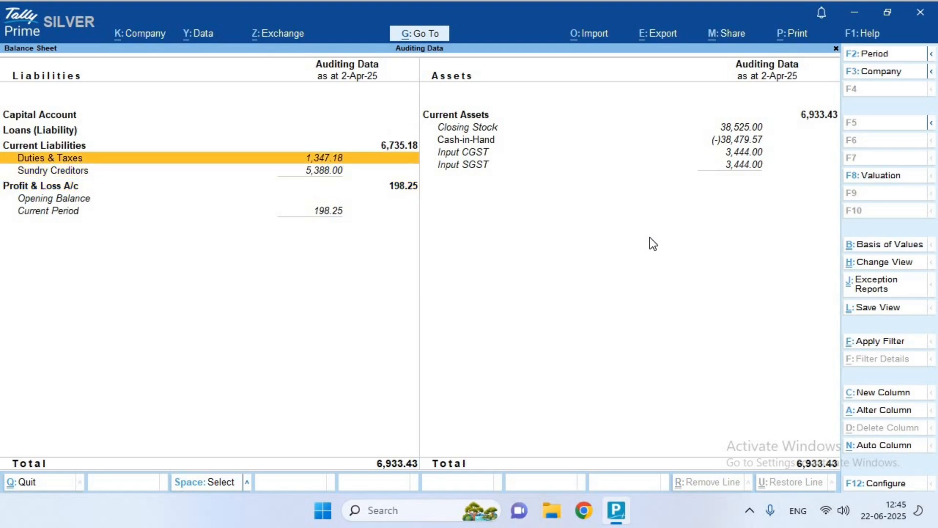
key("Up")
key("Down")
key("Down")
key("Down")
key("Up")
key("Up")
key("Return")
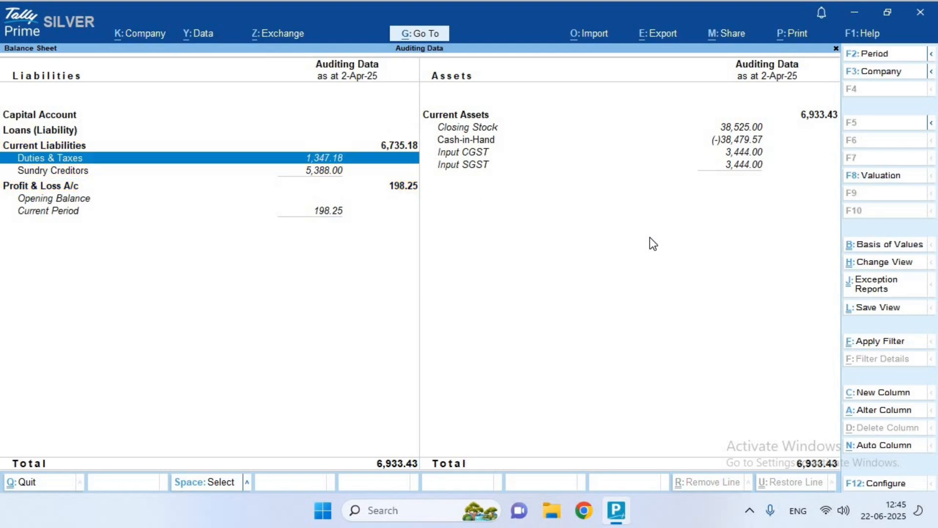
Mark the Input CGST and Input SGST asset lines, then close the Balance Sheet
key("Right")
key("Up")
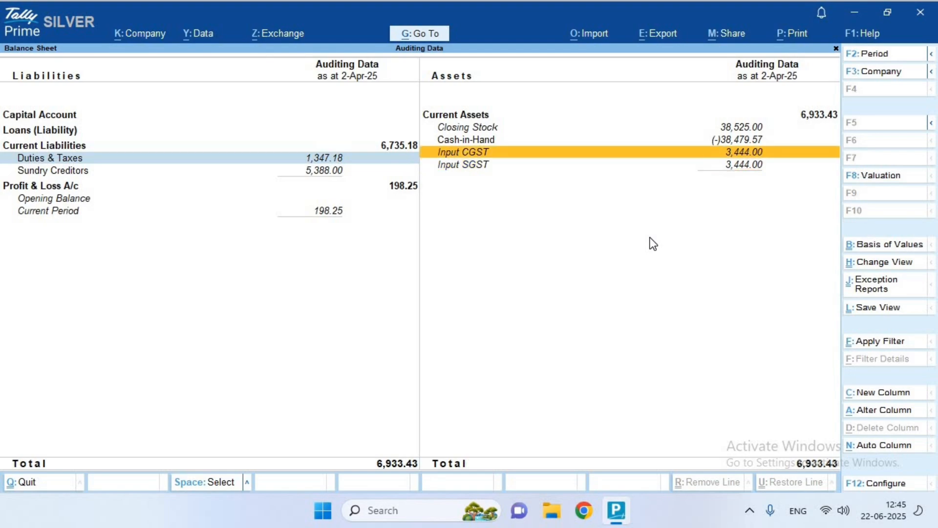
key("Down")
key("Up")
key("space")
key("Down")
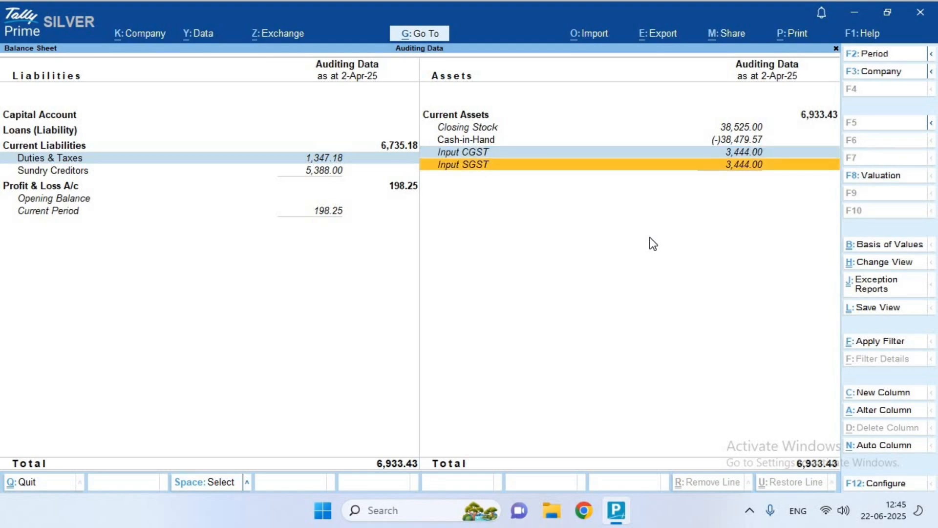
key("space")
key("Up")
key("Down")
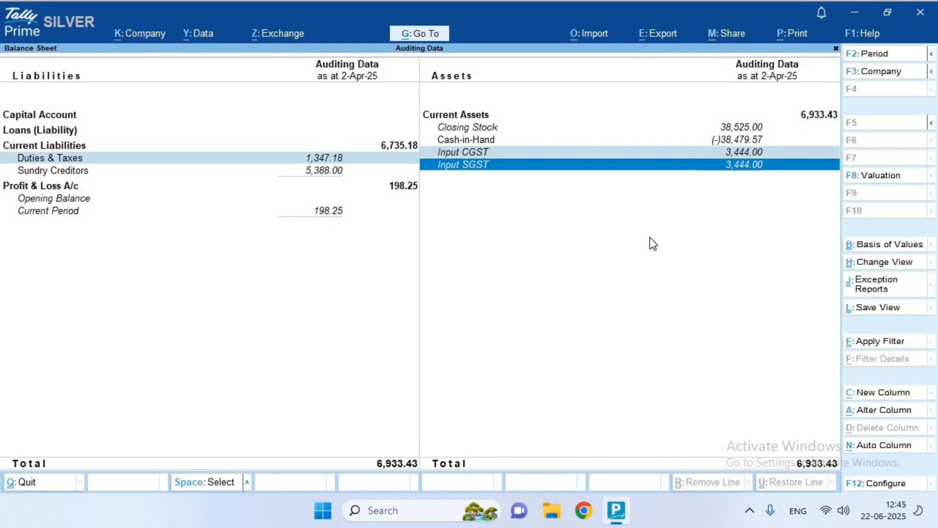
key("Up")
key("Up")
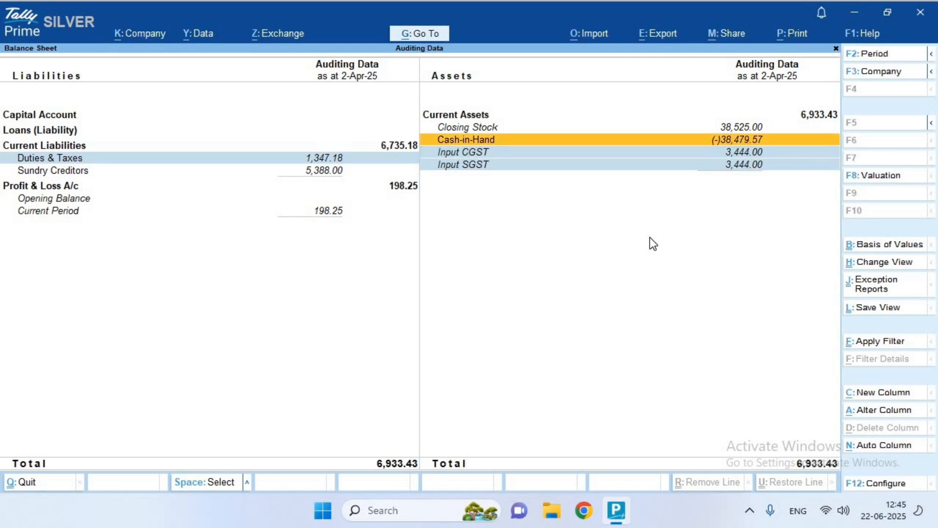
key("Down")
key("Down")
key("Escape")
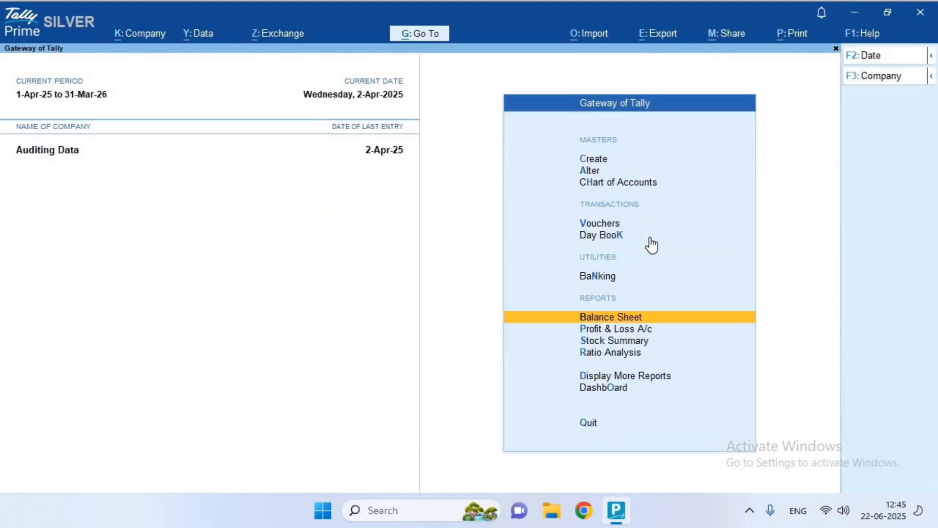
Go from Gateway of Tally through More Reports, Statutory Reports and GST Reports to highlight GSTR-1
key("Escape")
key("Escape")
key("Down")
key("Down")
key("Down")
key("Down")
key("Down")
key("Down")
key("Down")
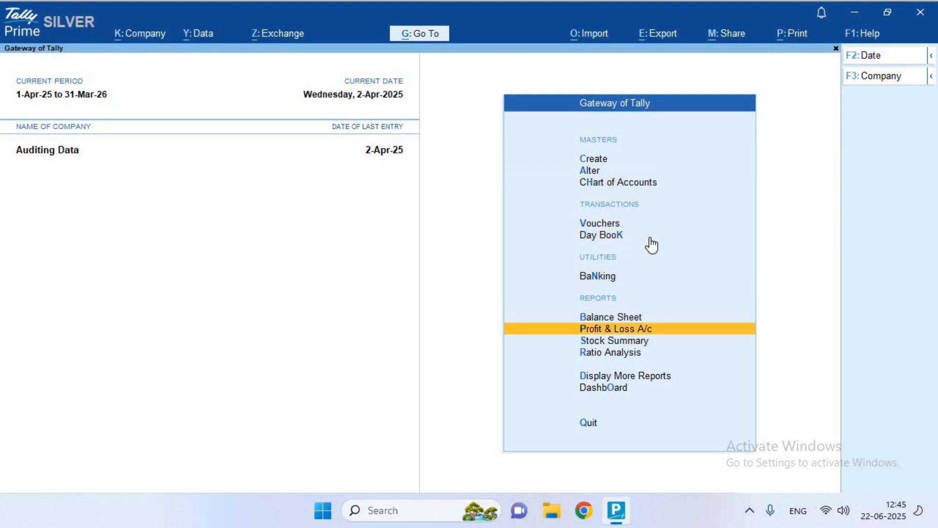
key("Down")
key("Down")
key("Down")
key("Return")
key("Down")
key("Down")
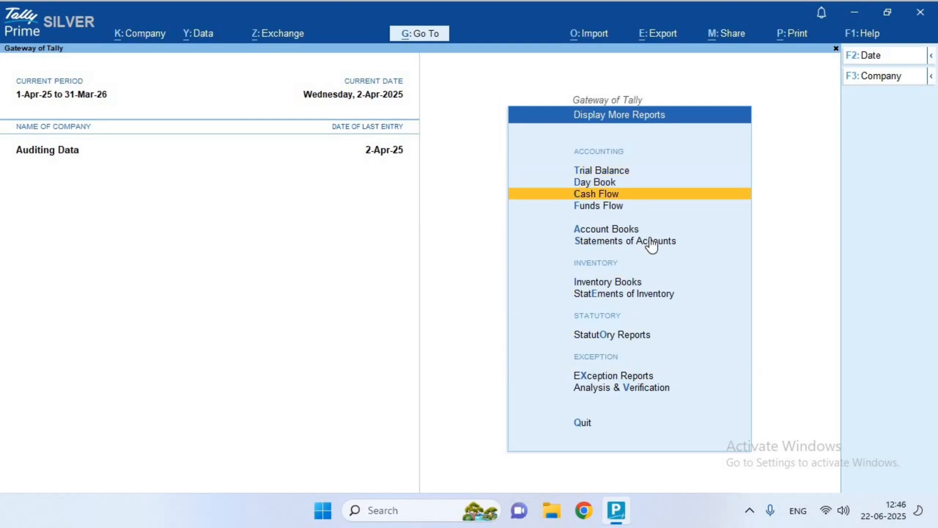
key("Down")
key("Down")
key("Down")
key("Down")
key("Down")
key("Down")
key("Return")
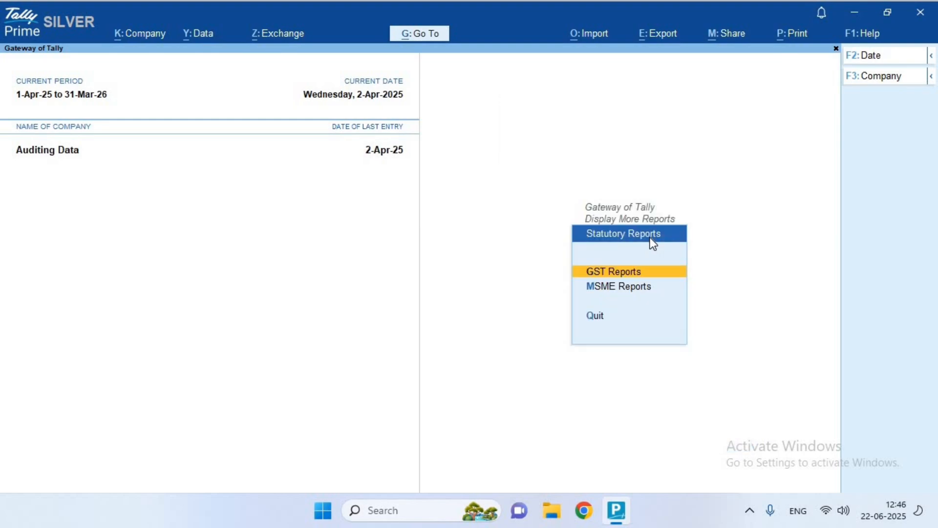
key("Return")
key("Down")
key("Down")
key("Up")
Open the April 2025 GSTR-1 return and enter its 'HSN Summary - 12' section
key("Return")
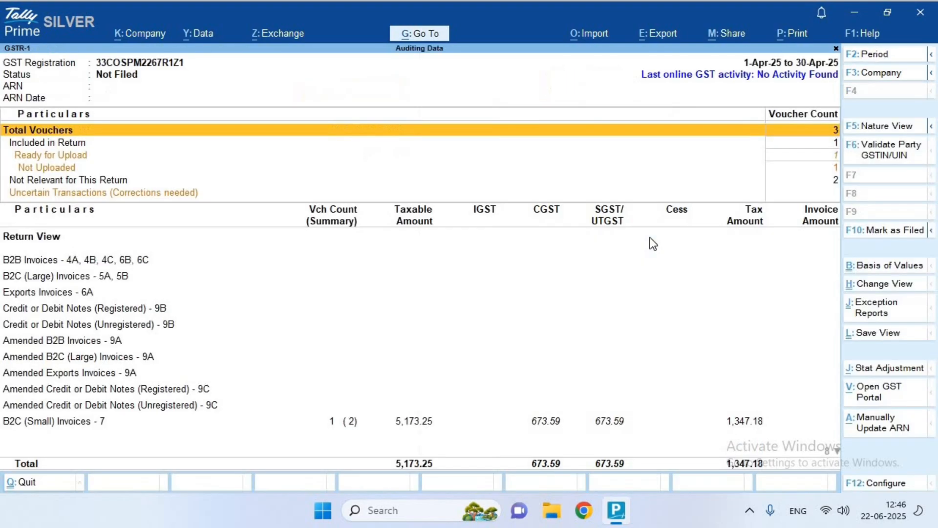
key("Down")
key("Down")
key("Down")
key("Down")
key("Down")
key("Down")
key("Down")
key("Down")
key("Down")
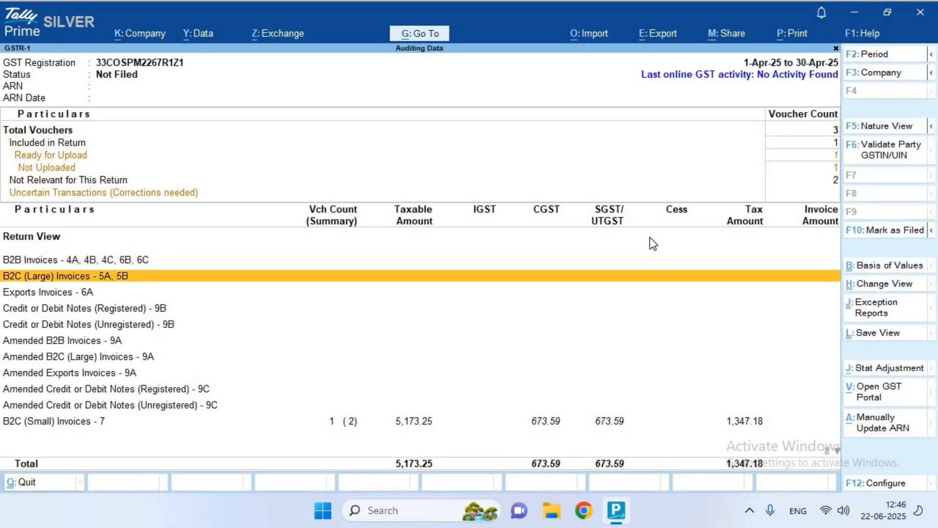
key("Down")
key("Down")
key("Down")
key("Down")
key("Down")
key("Down")
key("Down")
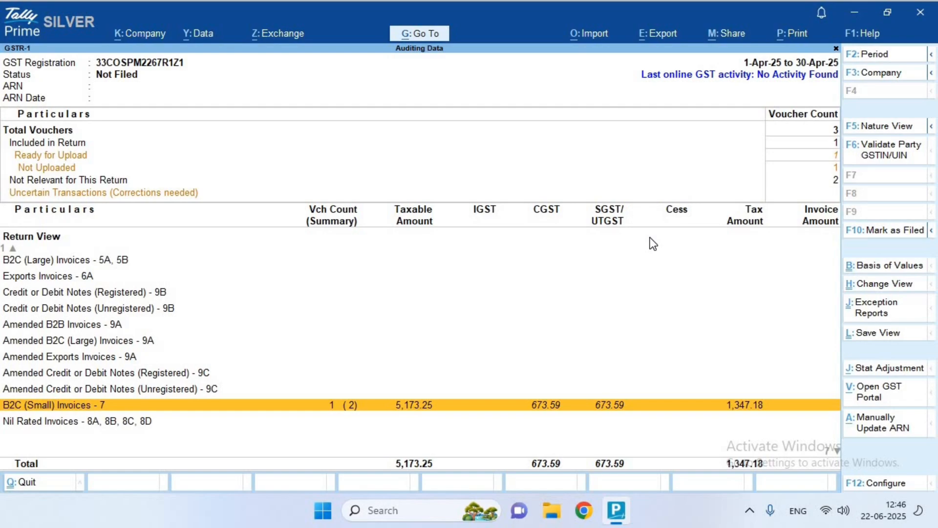
key("Up")
key("Down")
key("Down")
key("Down")
key("Down")
key("Down")
key("Down")
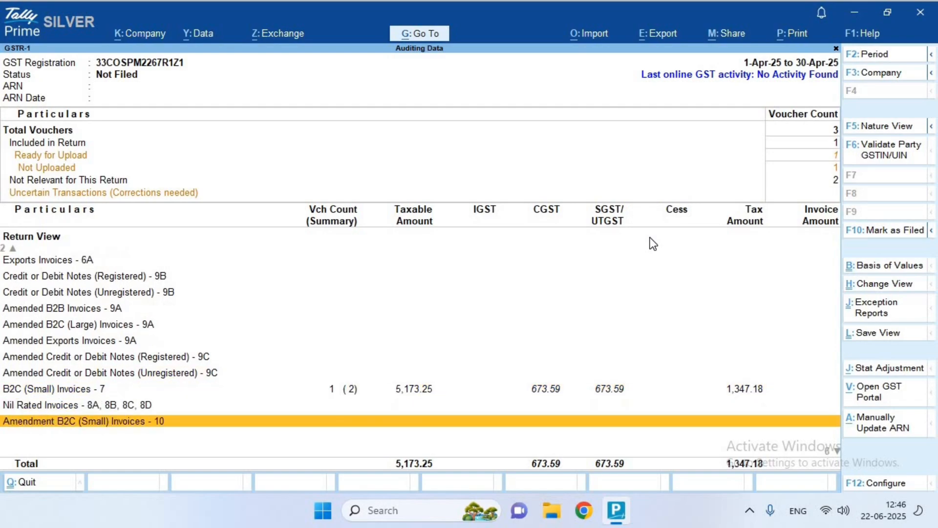
key("Down")
key("Down")
key("Down")
key("Up")
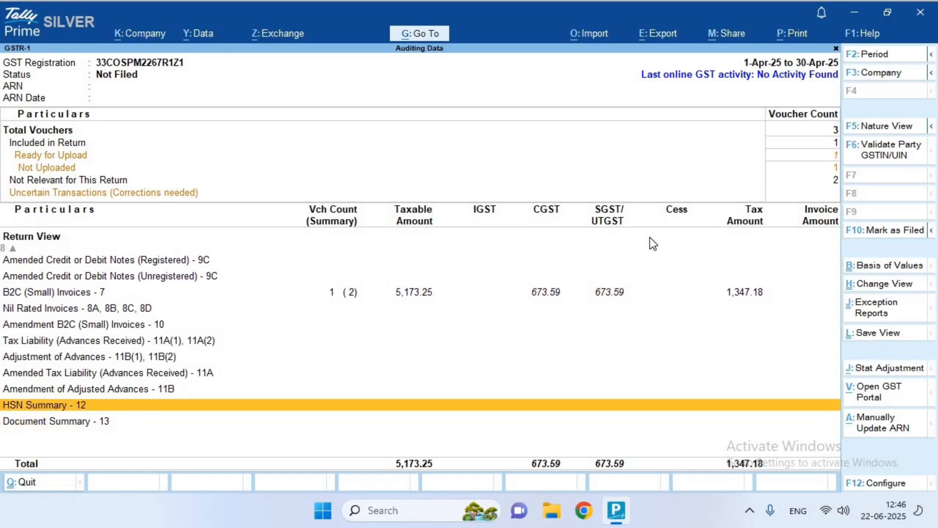
key("Return")
Review HSN rows 893572 and 895621, ending on 895621 at 28% with 582.40 CGST and SGST
key("Down")
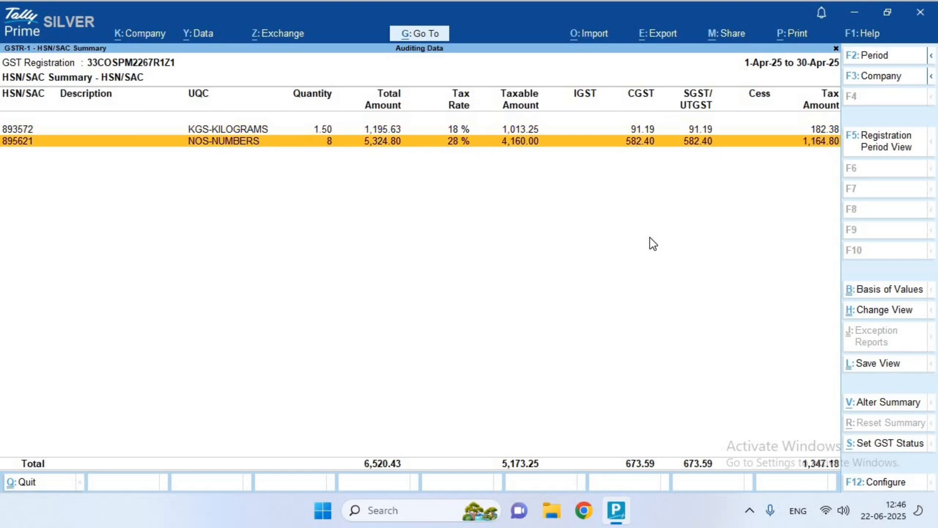
key("Up")
key("Down")
key("Up")
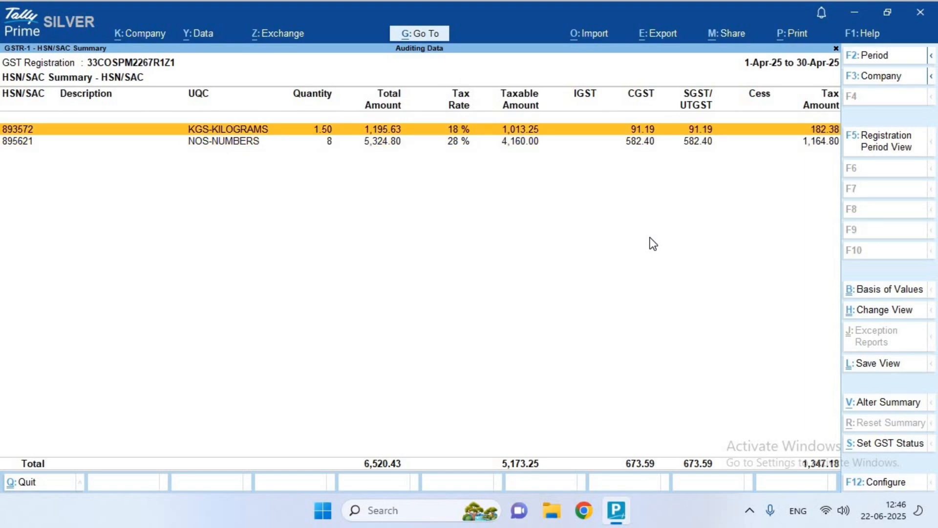
key("Down")
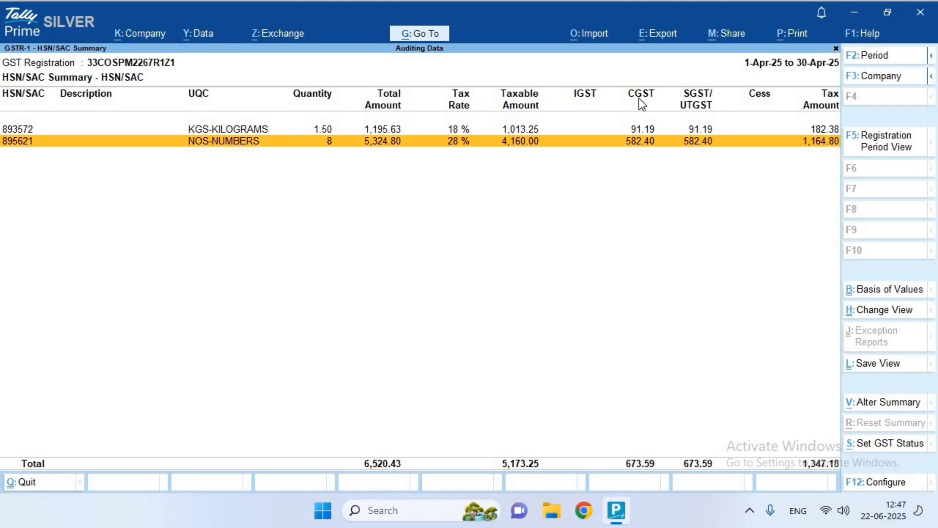
Open Annual Computation's Summary of Outward Supplies, showing Apr-25 at 5,173.25 taxable and 1,347.18 tax
key("Escape")
key("Escape")
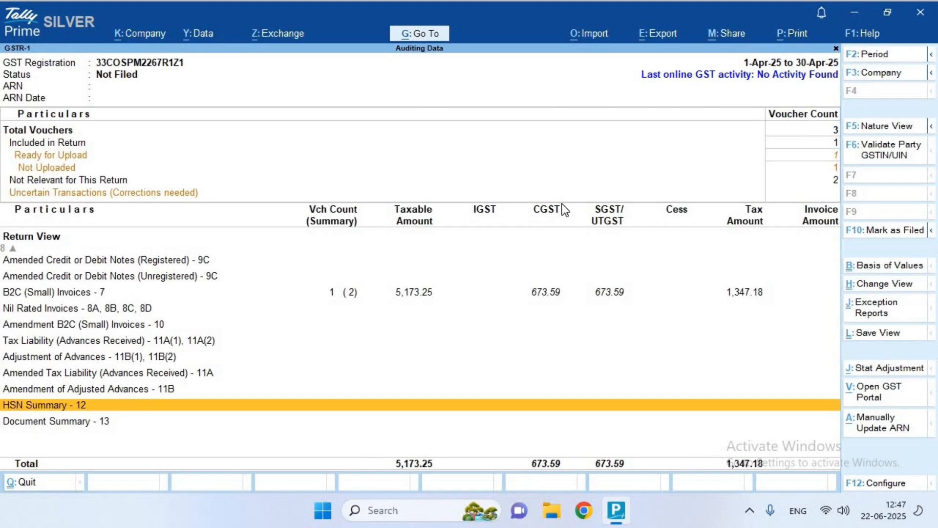
key("Down")
key("Down")
key("Return")
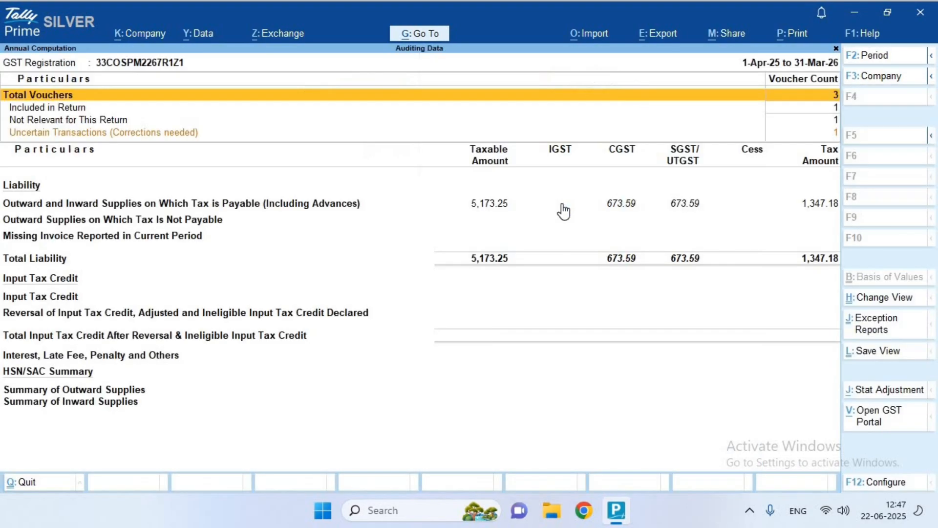
key("Down")
key("Down")
key("Down")
key("Down")
key("Down")
key("Down")
key("Down")
key("Down")
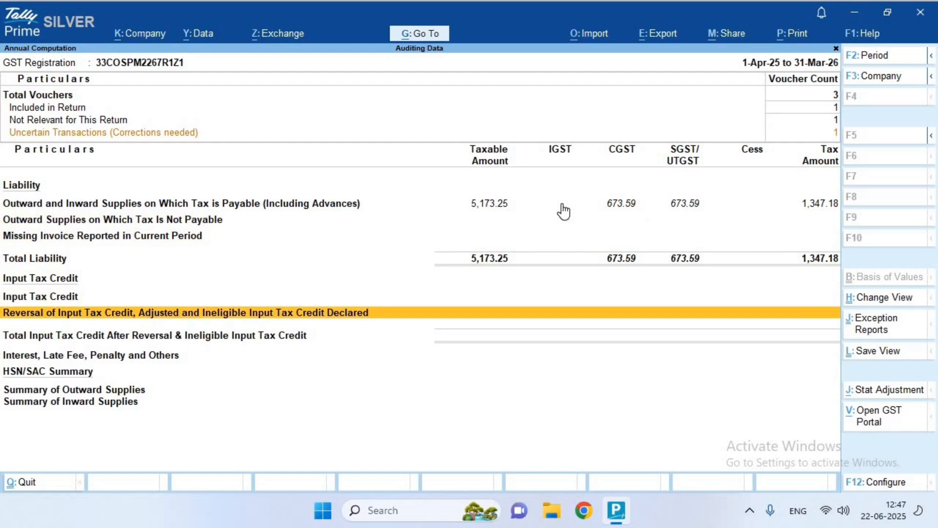
key("Down")
key("Down")
key("Up")
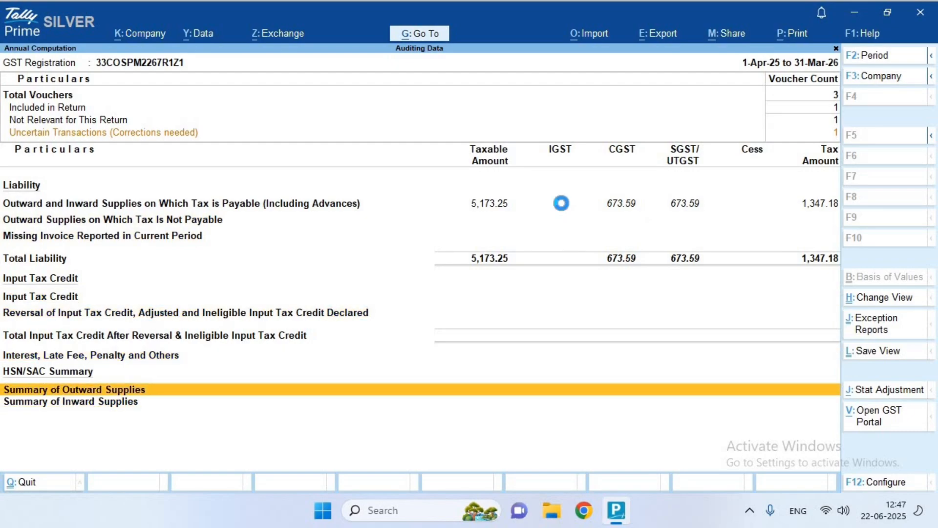
key("Return")
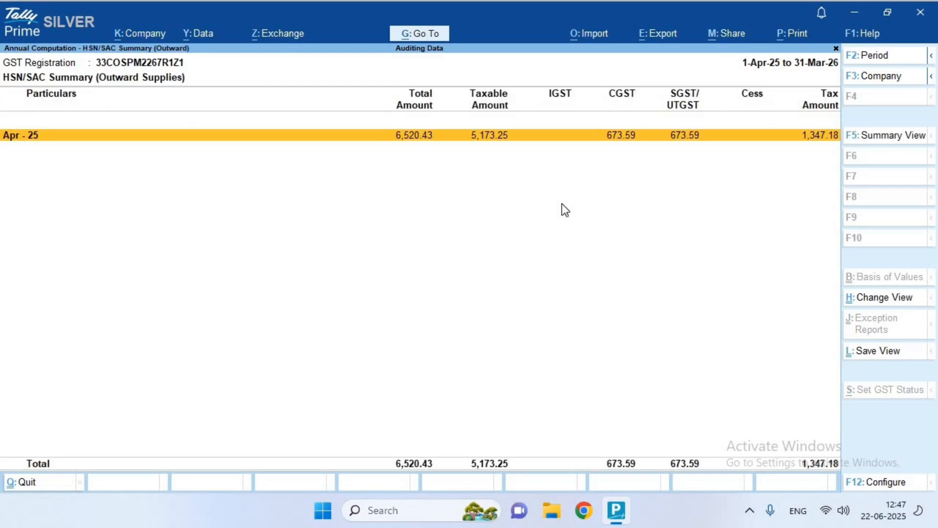
Drill into the Apr-25 outward supplies to see HSN row 895621, then return
key("Return")
key("Down")
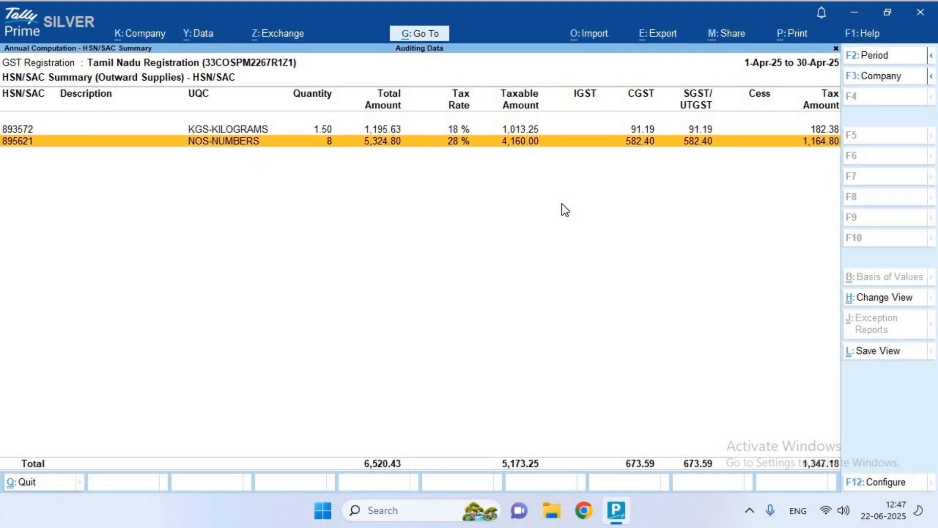
key("Escape")
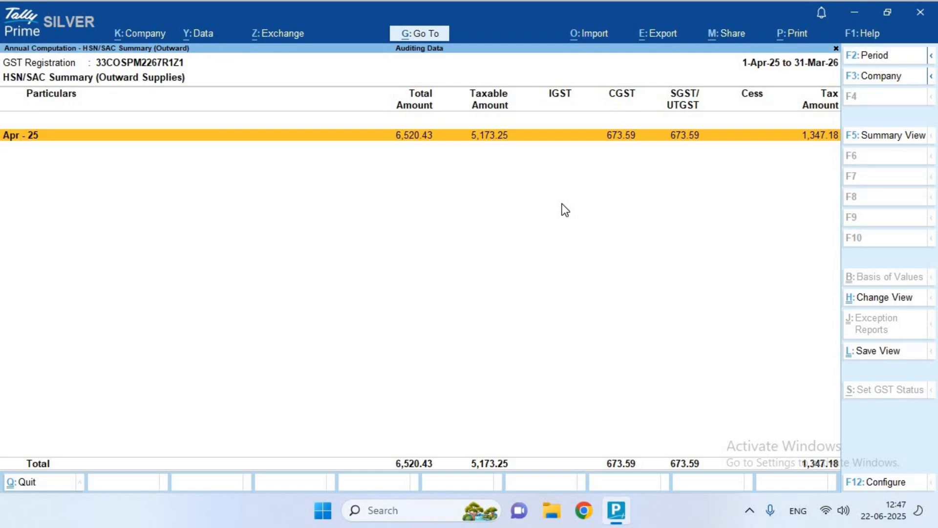
Switch to the yearly HSN/SAC-wise summary and browse rows 893572 and 895621
left_click(898, 141)
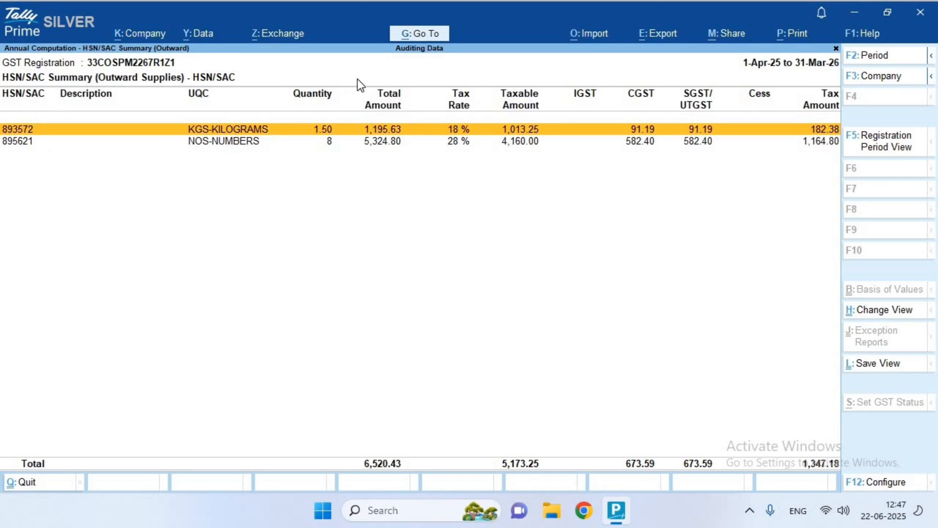
left_click(601, 147)
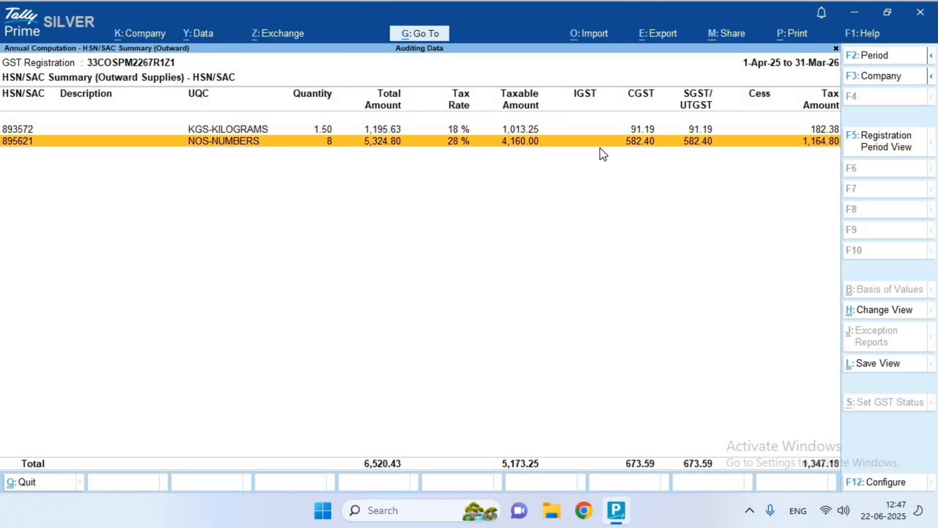
key("Up")
left_click(607, 144)
Back out of the GST and statutory report lists to Gateway of Tally, highlighting Balance Sheet
key("Escape")
key("Escape")
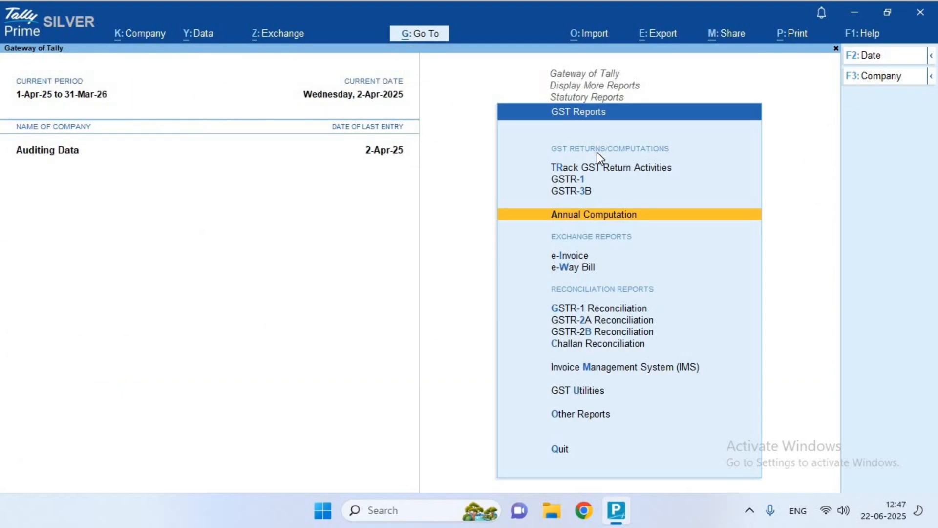
key("Up")
key("Up")
key("Escape")
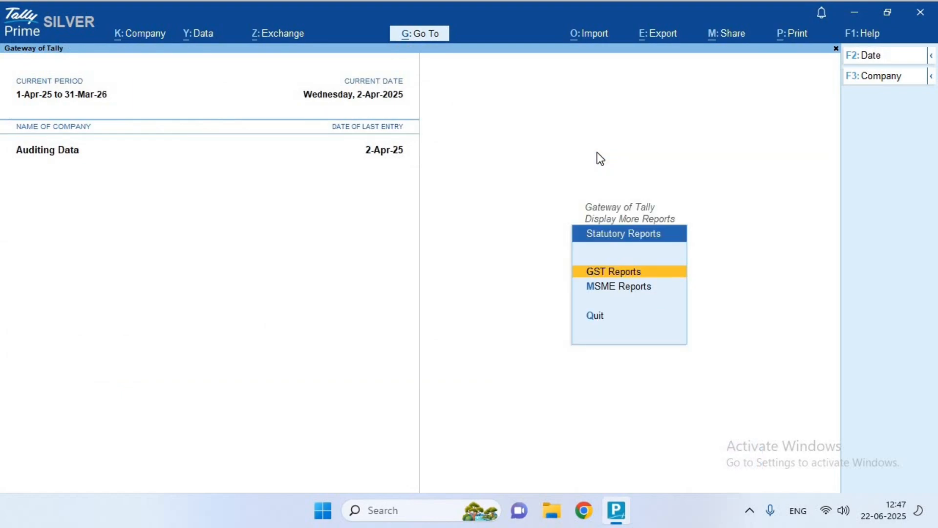
key("Escape")
key("Up")
key("Escape")
key("Up")
key("Up")
key("Up")
key("Up")
key("Up")
key("Up")
key("Up")
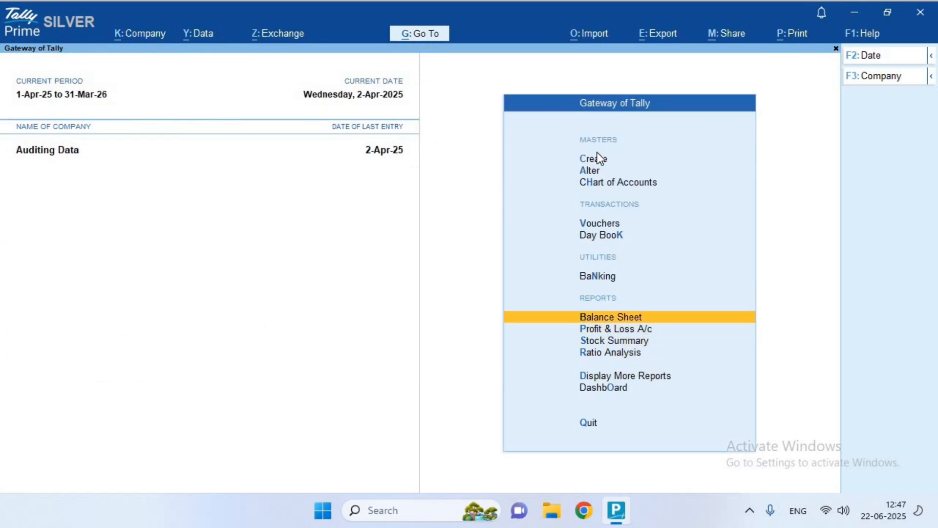
key("Down")
key("Down")
key("Down")
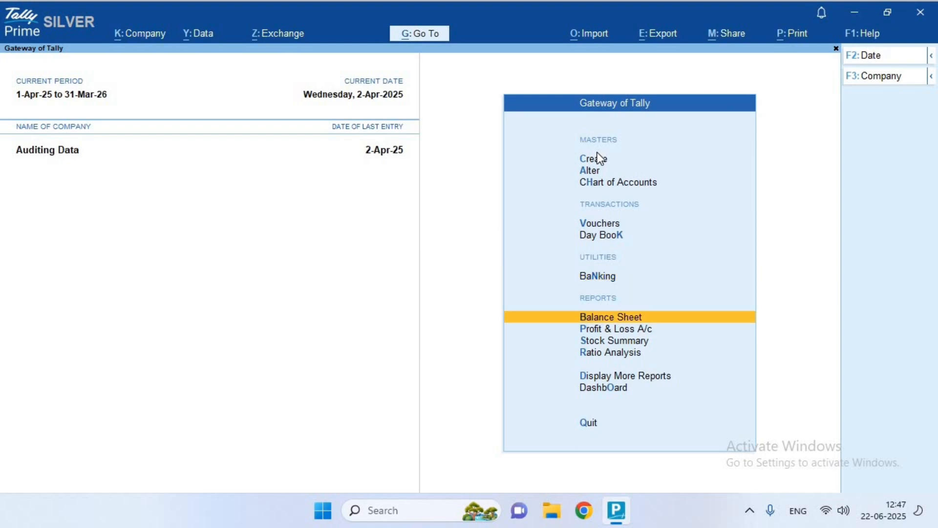